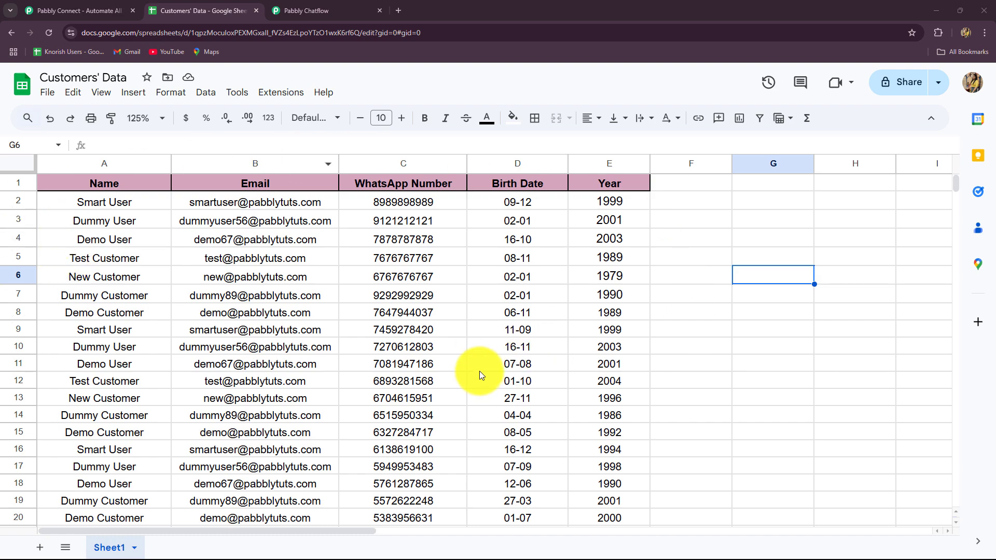
Examine the customer birthday records in the Customers' Data sheet alongside the Pabbly Chatflow dashboard and the Pabbly Connect home page
scroll(479, 371, down, 6)
scroll(479, 372, up, 6)
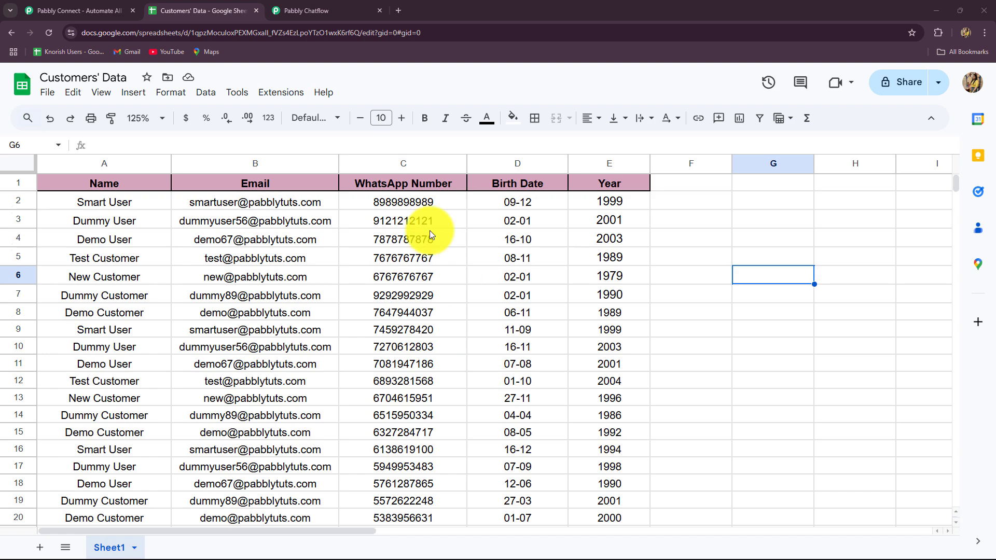
click(306, 11)
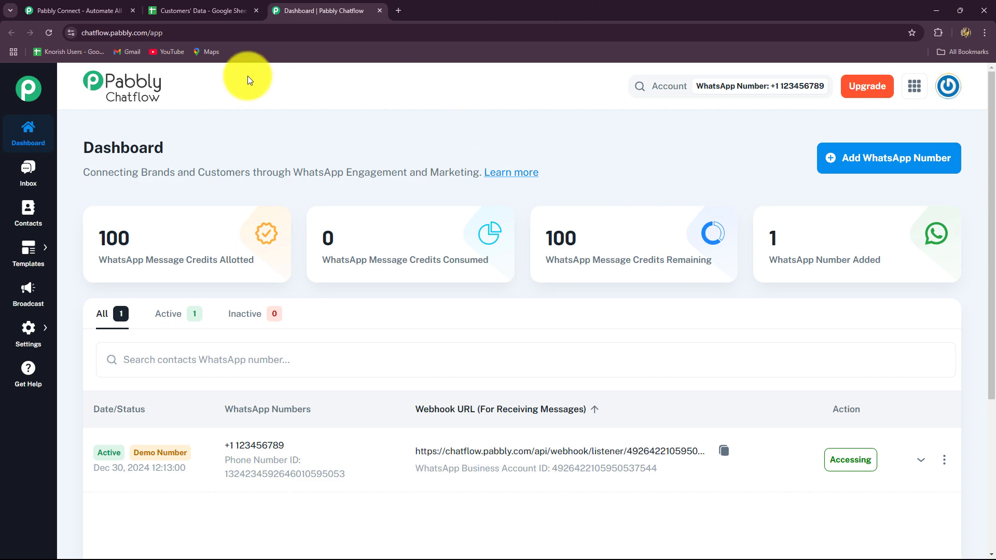
click(213, 12)
click(298, 10)
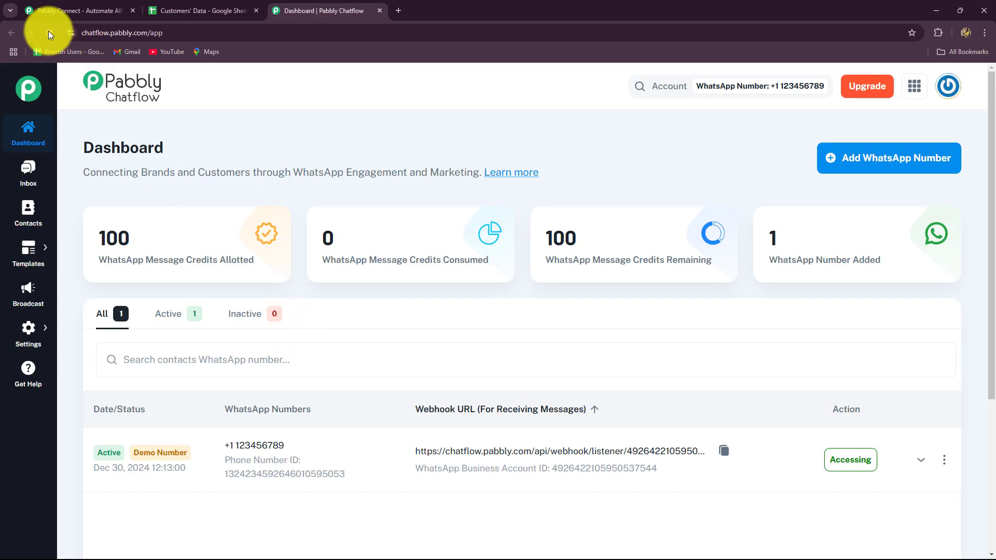
click(57, 10)
click(680, 152)
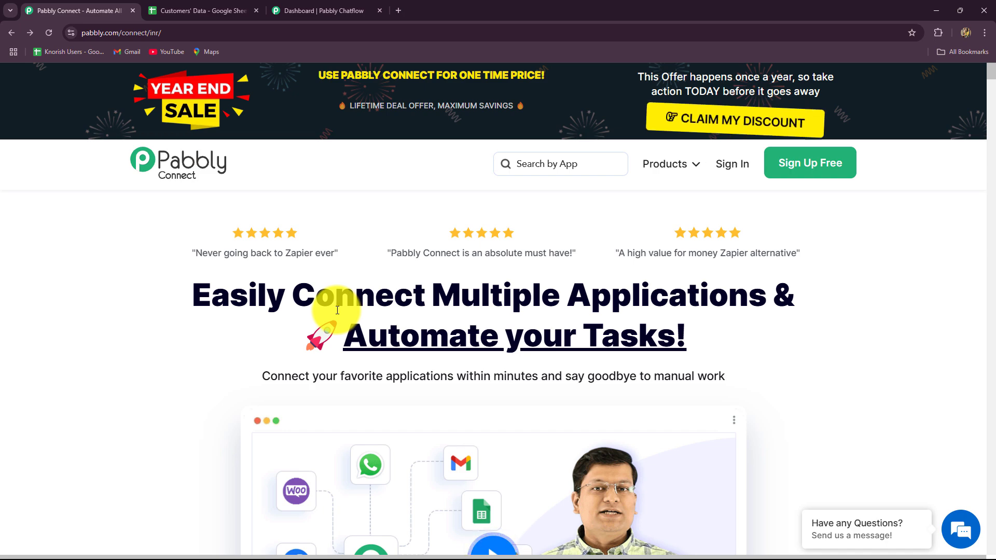
click(325, 16)
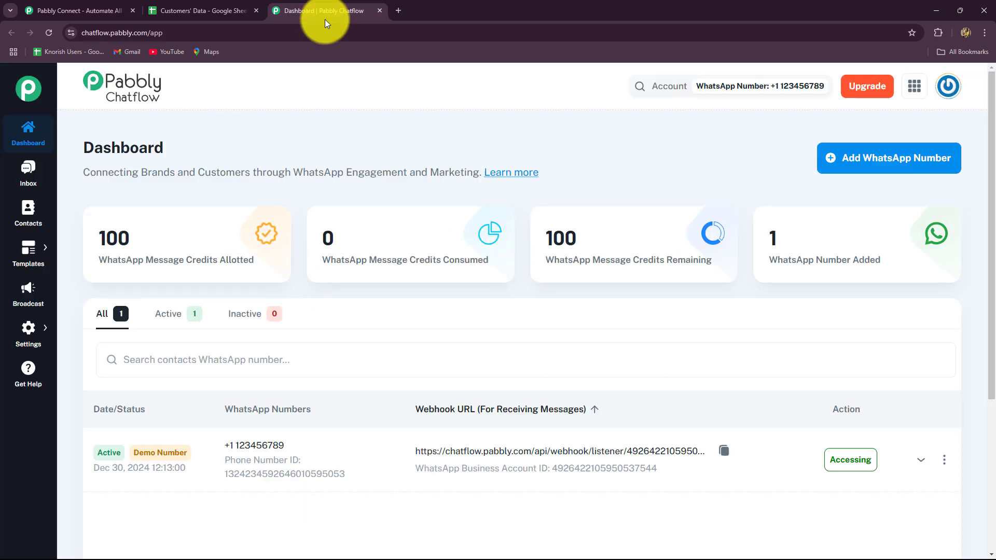
click(217, 7)
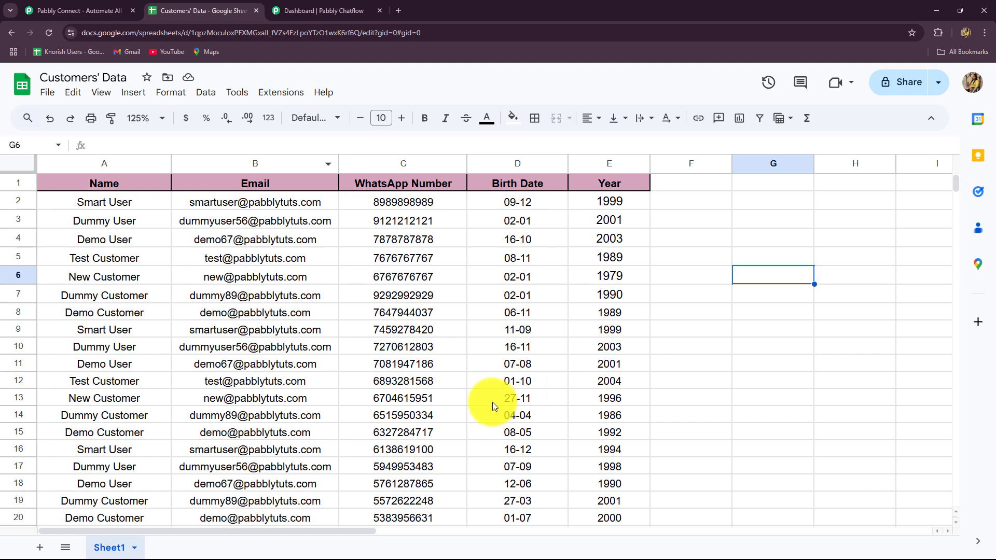
scroll(496, 399, down, 4)
scroll(496, 399, up, 4)
click(322, 10)
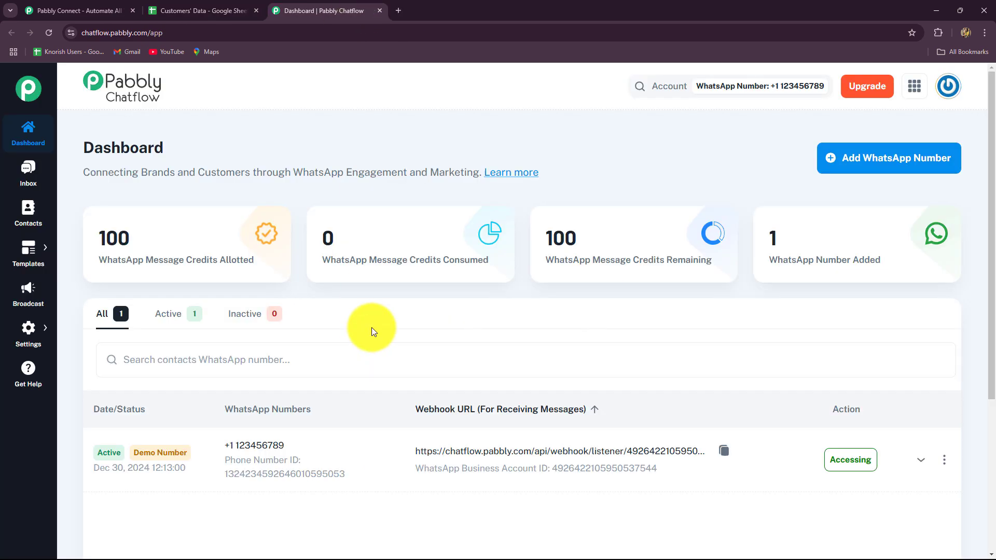
Look over the Pabbly Connect landing page, including its web address and main headline
click(77, 11)
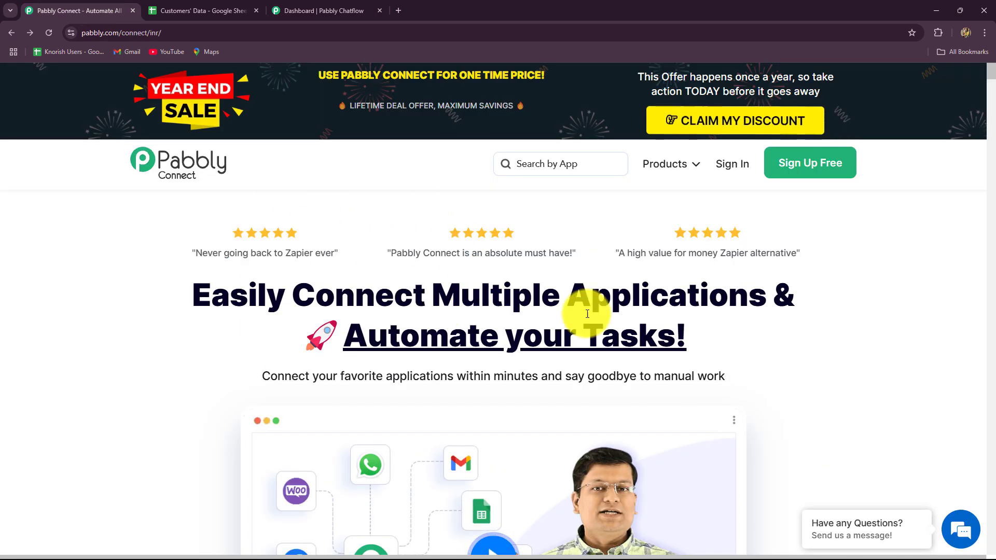
scroll(860, 326, down, 5)
scroll(860, 325, up, 2)
scroll(861, 324, up, 3)
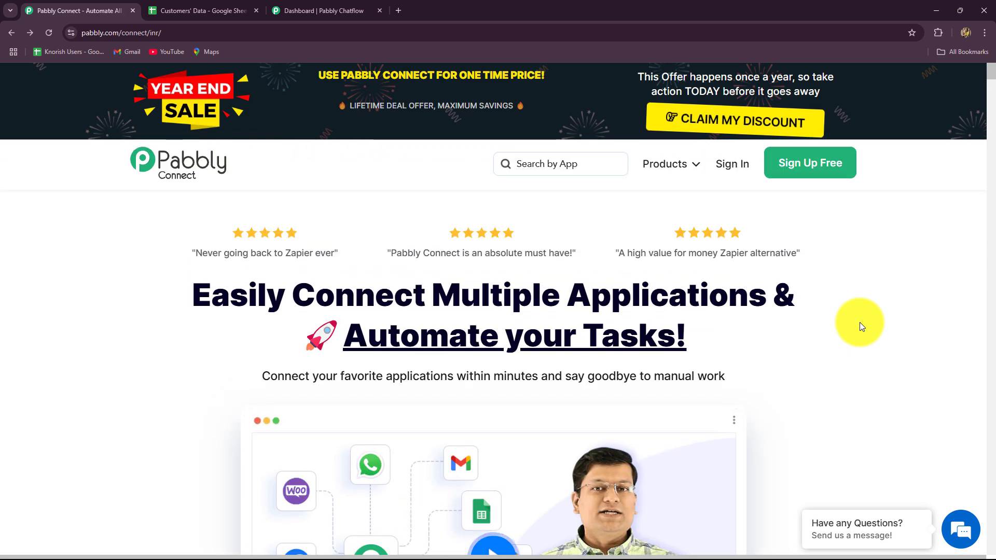
click(138, 32)
click(126, 264)
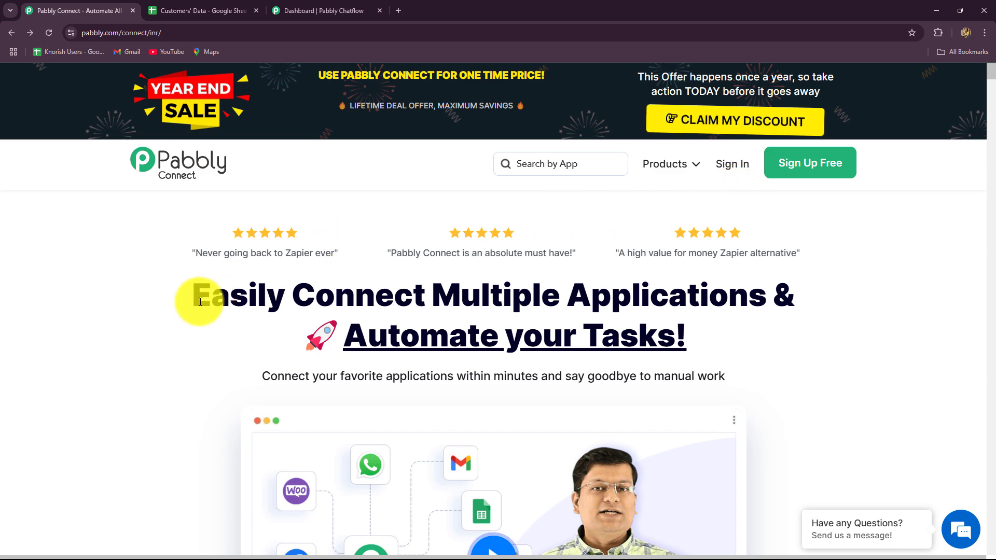
drag(200, 294, 755, 376)
click(857, 348)
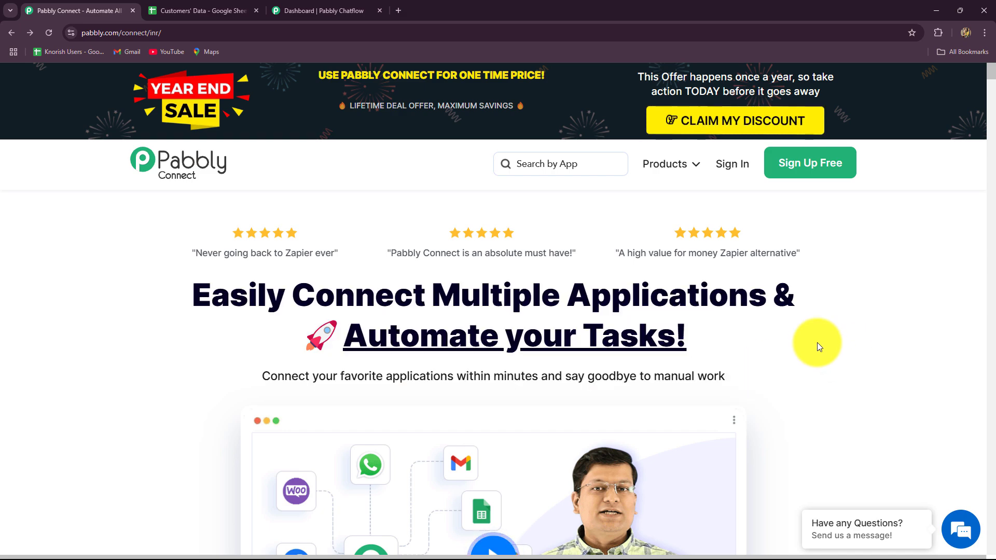
Sign in to Pabbly from the landing page and open the Pabbly Connect dashboard from the list of all apps
click(733, 170)
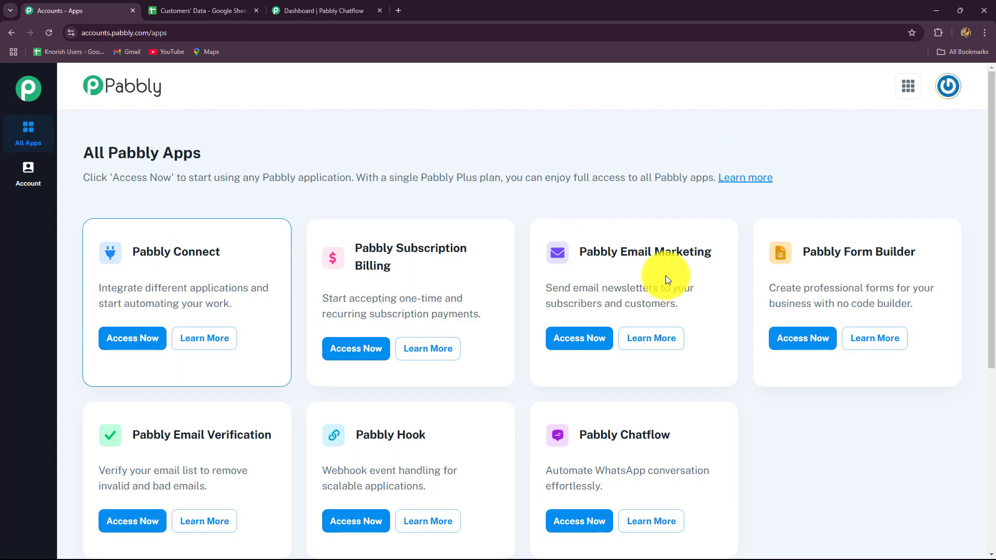
scroll(751, 298, down, 4)
scroll(752, 298, up, 3)
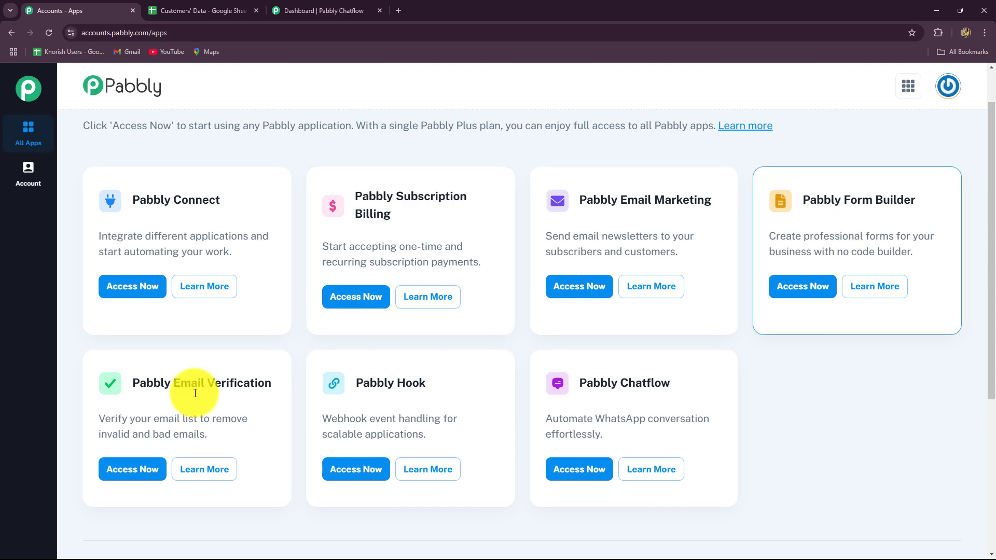
click(133, 288)
click(419, 12)
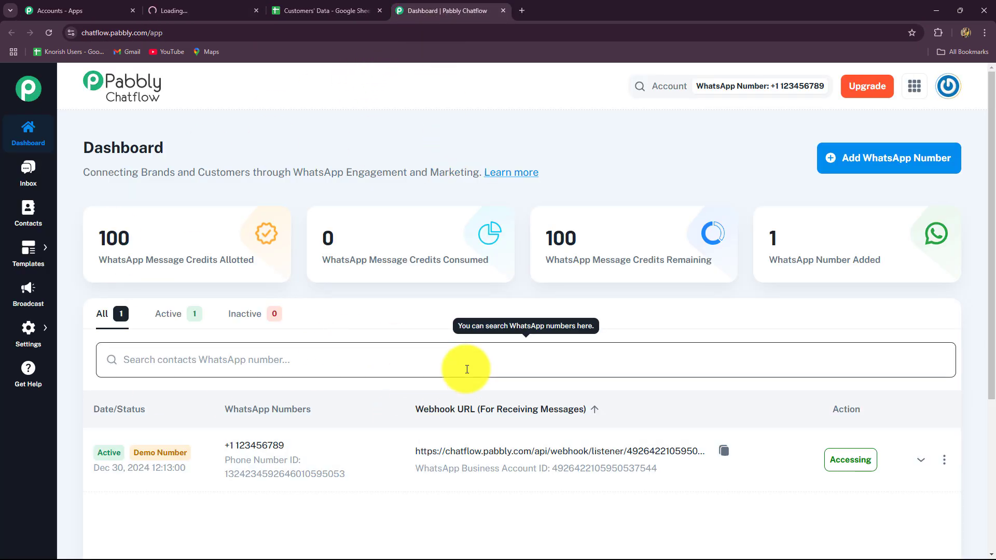
click(173, 4)
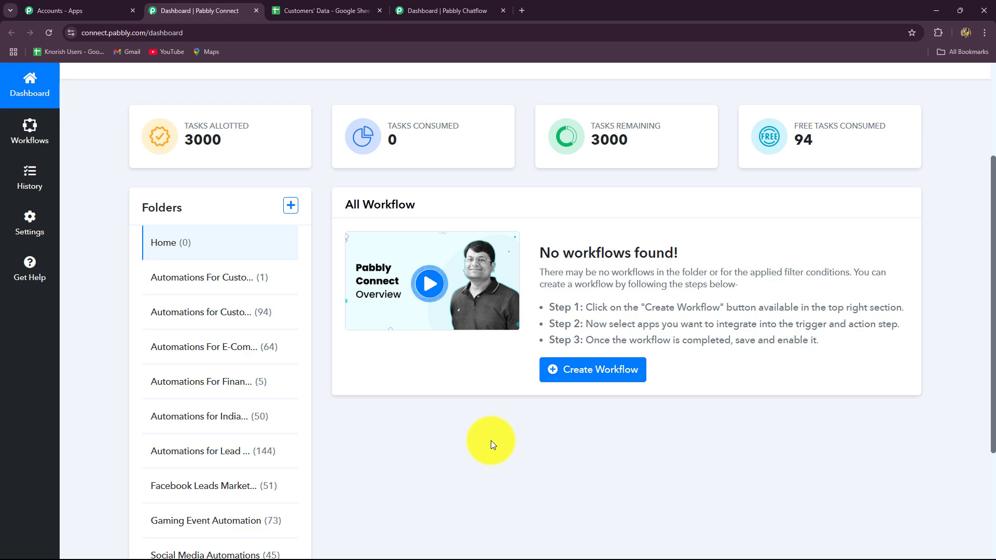
Look through the Pabbly Connect dashboard, including the task statistics, the folder list and the workflow area
scroll(491, 440, down, 3)
scroll(491, 440, up, 3)
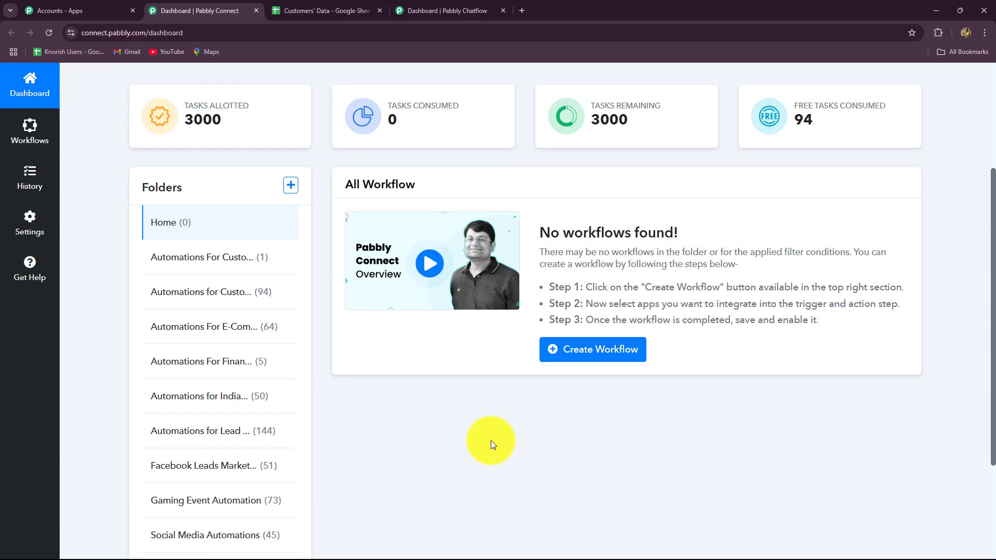
scroll(491, 440, up, 2)
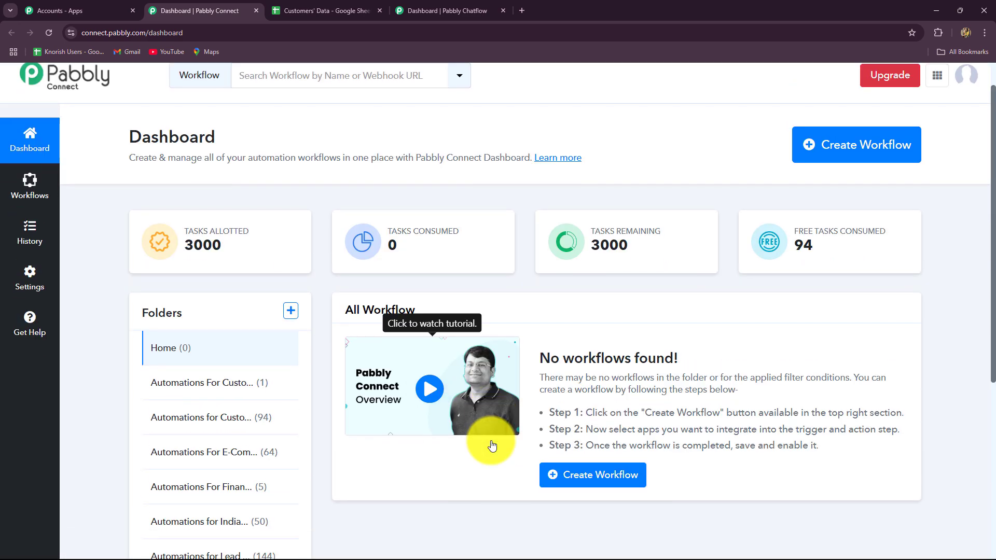
scroll(490, 441, down, 4)
scroll(490, 444, down, 1)
scroll(492, 445, up, 3)
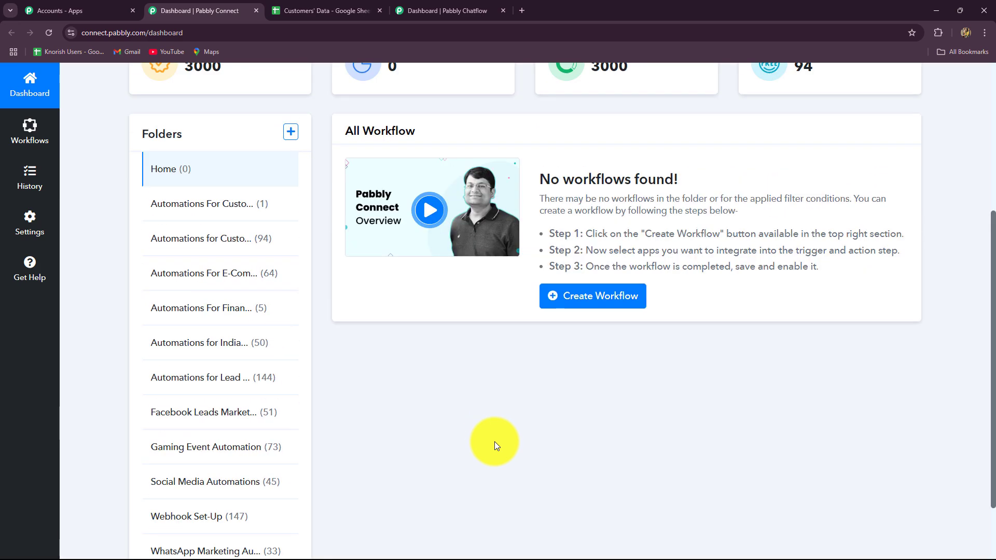
scroll(494, 442, down, 2)
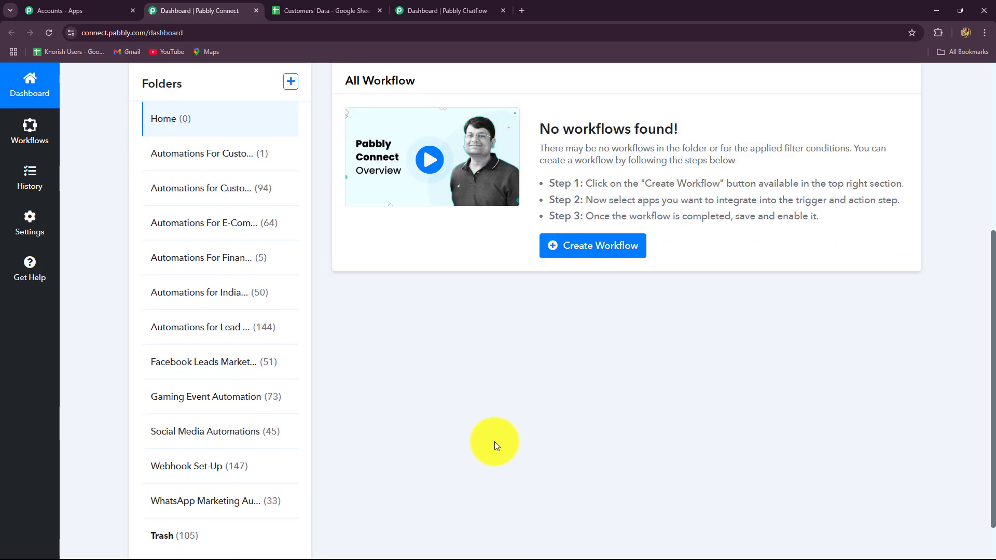
scroll(502, 445, up, 5)
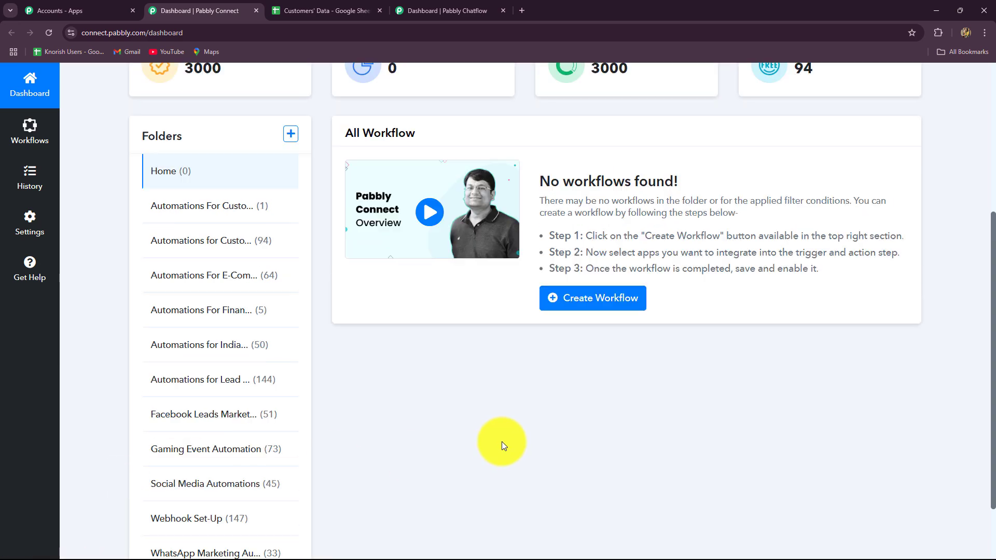
Start a new workflow and paste its name, beginning "Automate Birthday Wishes via WhatsApp Using Google Sheets &"
click(825, 179)
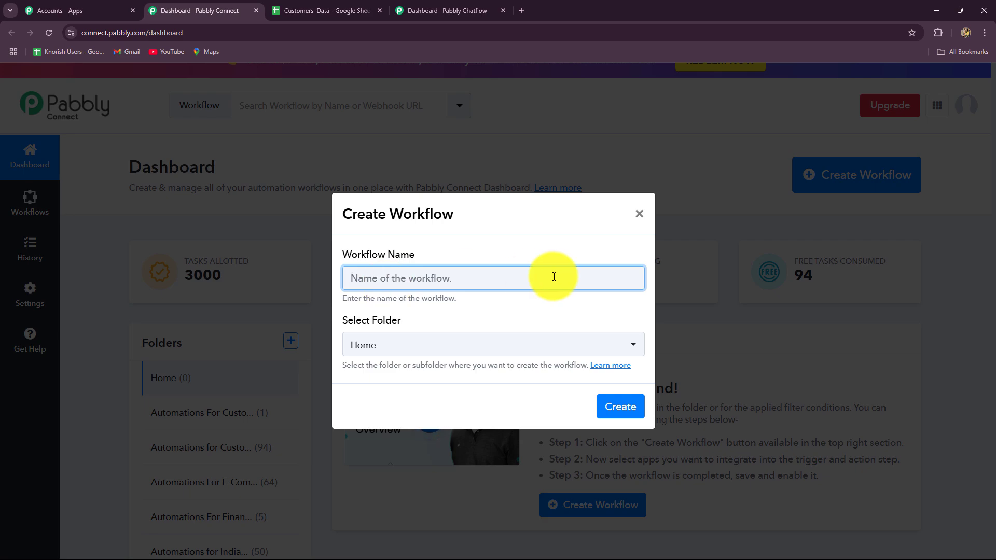
key(ctrl+v)
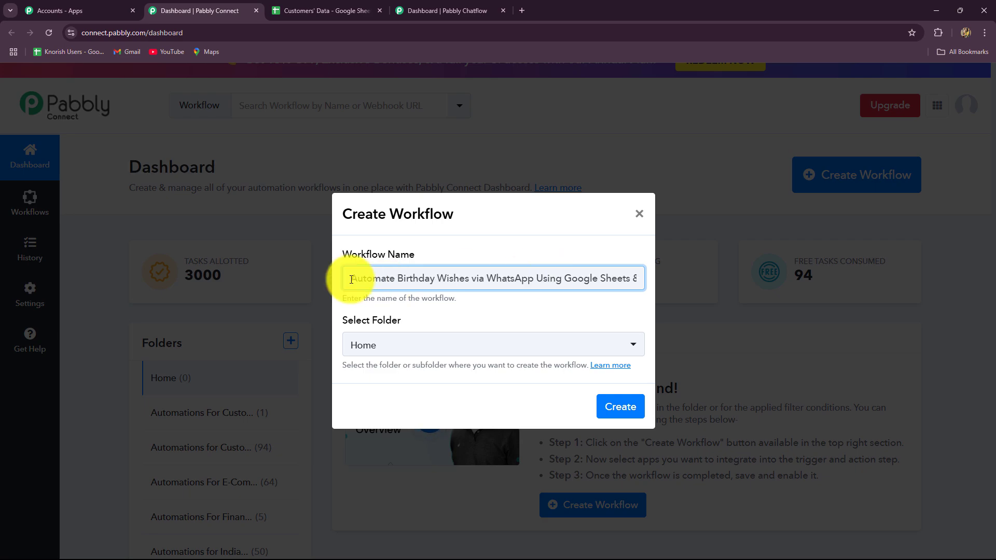
drag(351, 279, 669, 290)
click(562, 318)
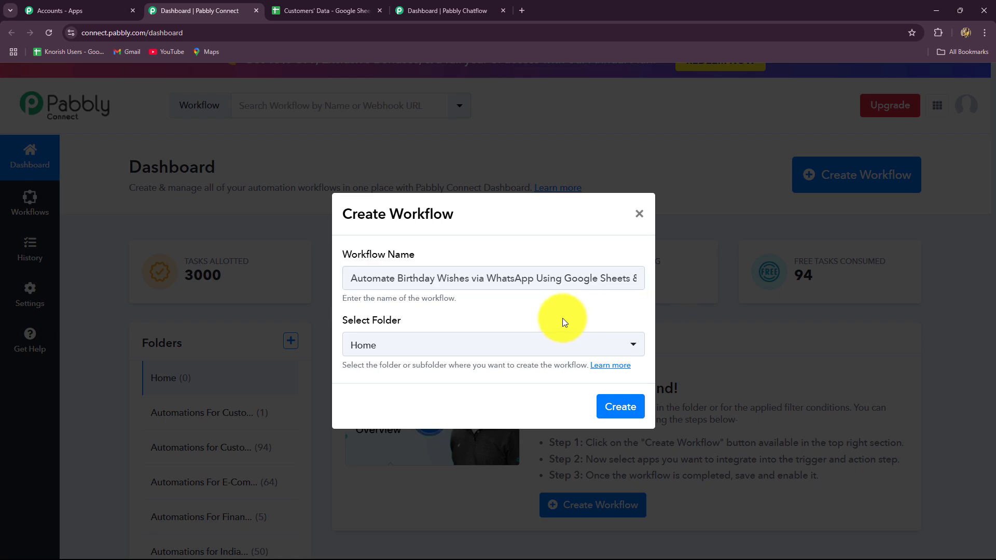
Choose the "Automations For Customer Management" folder for the new workflow and create it
click(479, 342)
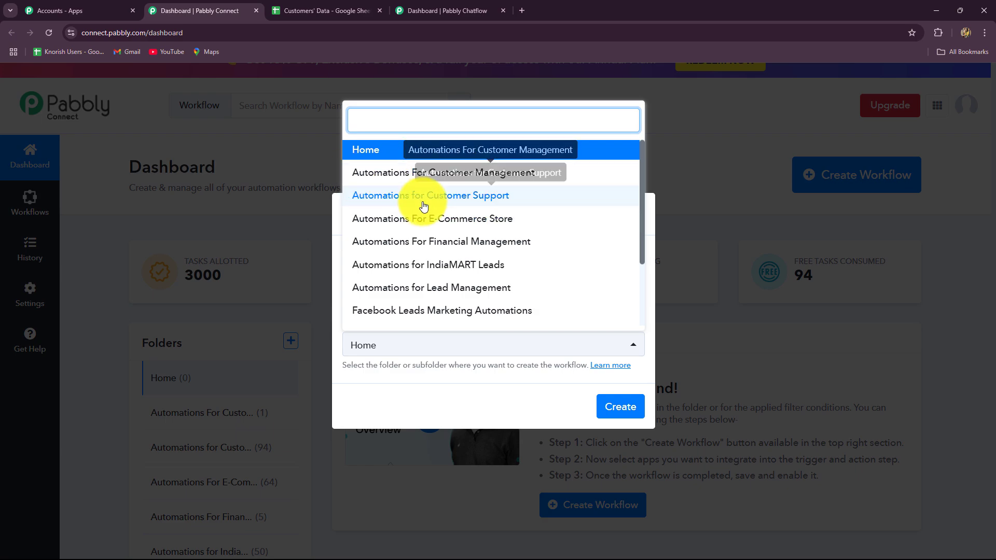
scroll(419, 205, down, 2)
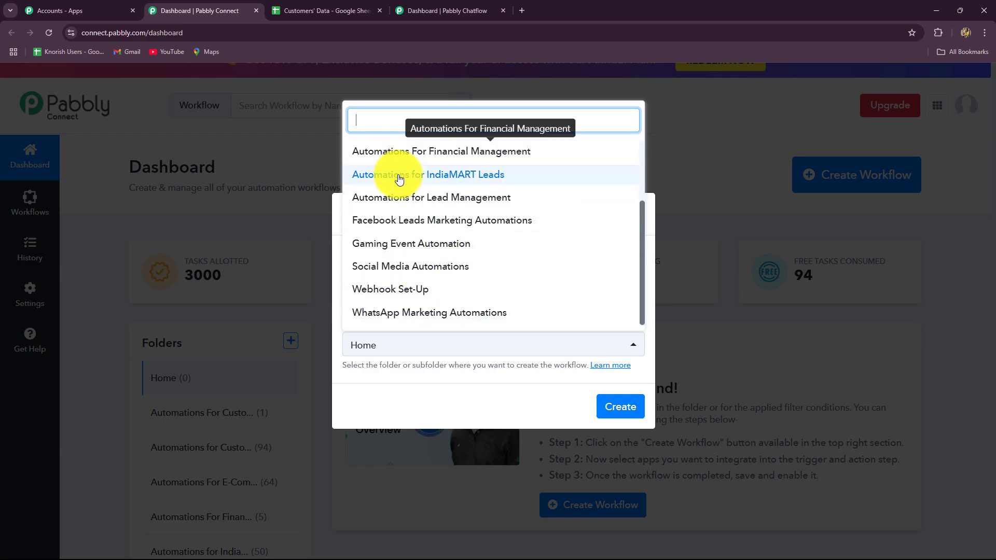
scroll(399, 249, up, 2)
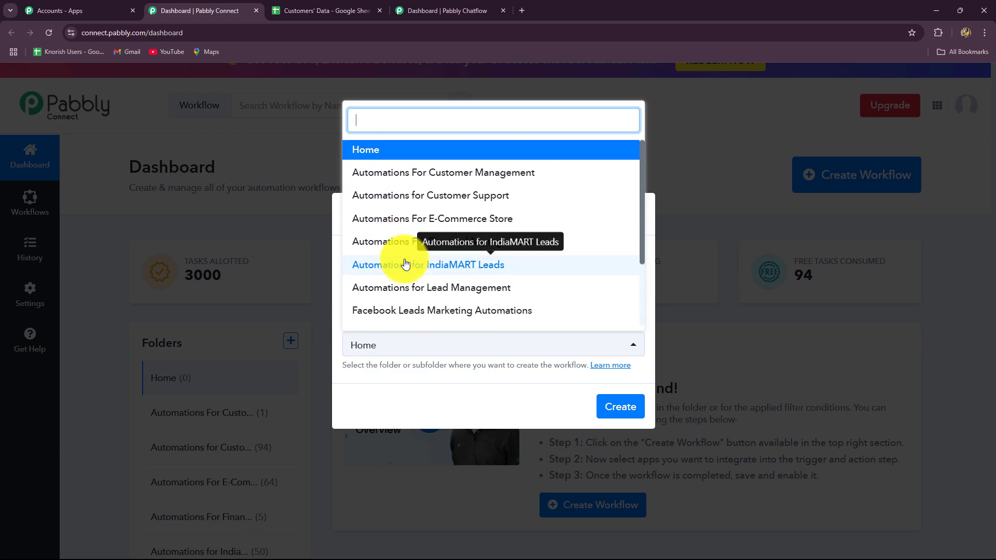
click(397, 175)
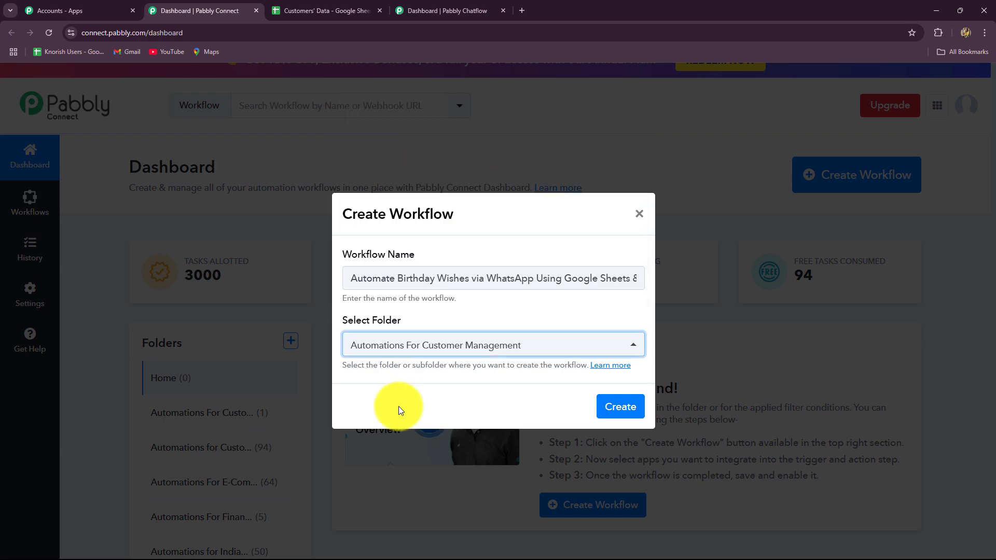
click(613, 398)
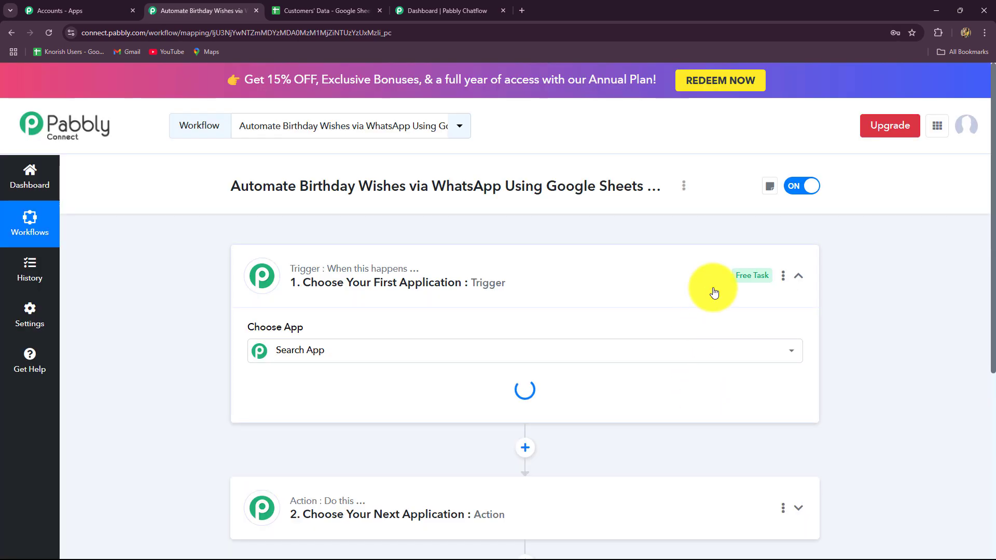
Review the workflow's collapsed trigger and action steps and the birthday records in the Customers' Data sheet
click(795, 278)
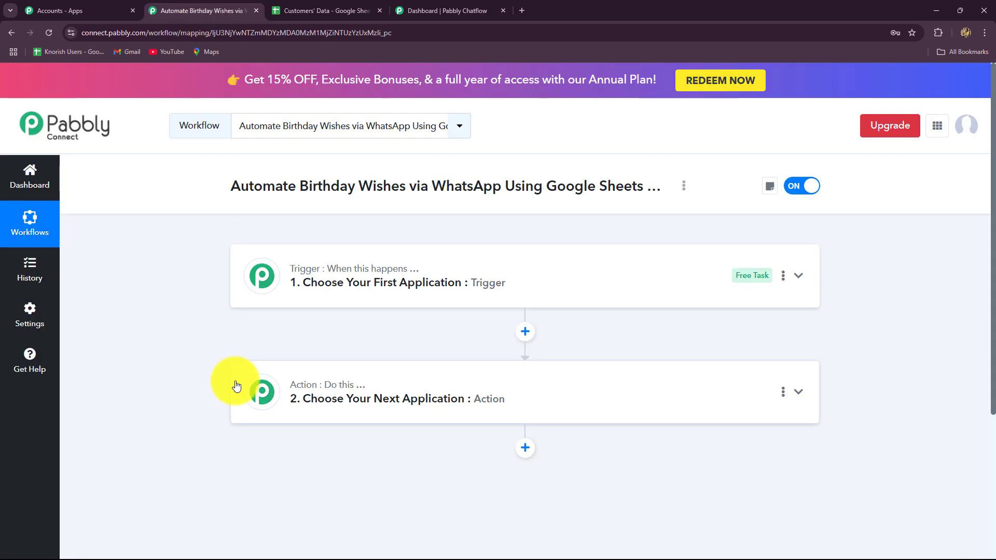
click(311, 9)
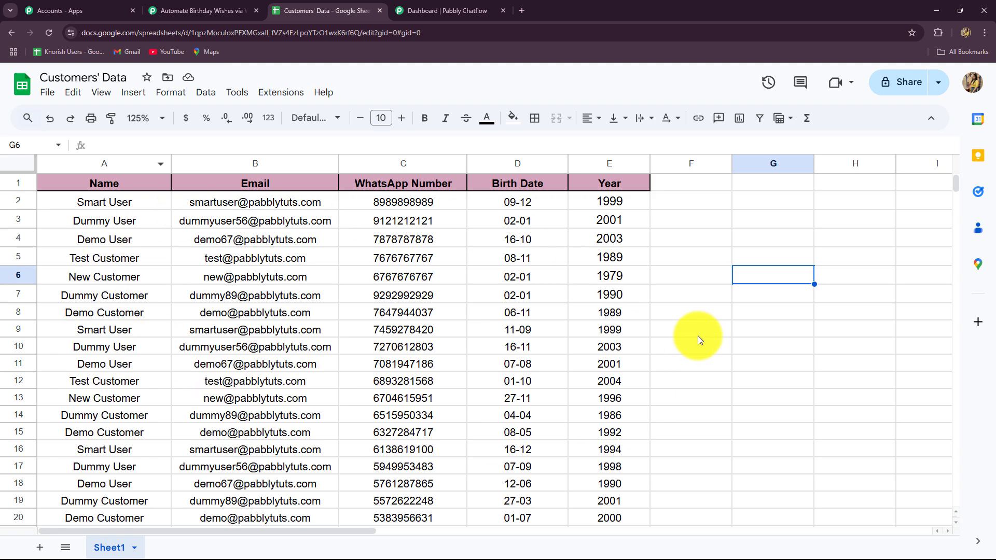
scroll(702, 334, down, 3)
scroll(702, 334, up, 3)
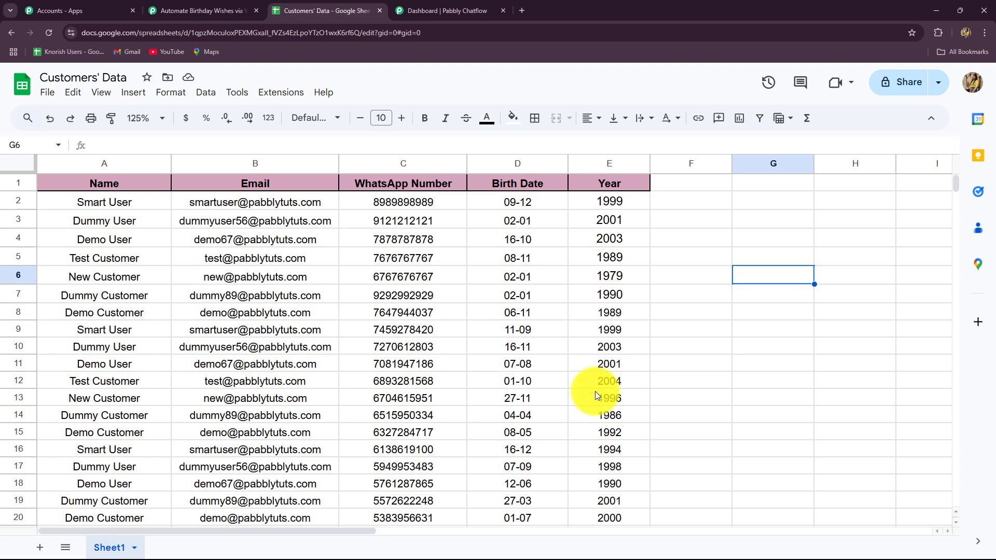
scroll(598, 392, down, 5)
scroll(599, 391, up, 5)
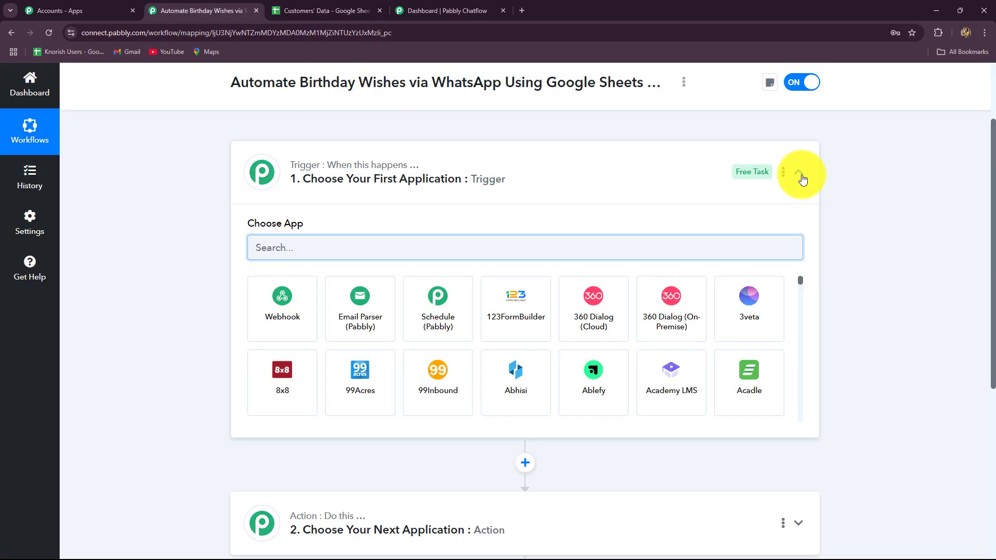
click(800, 175)
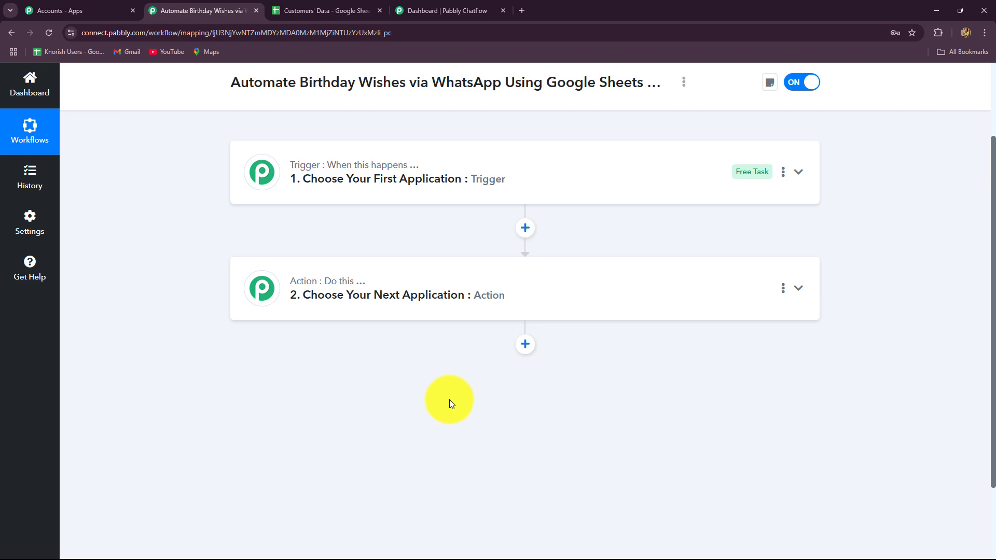
Set the trigger app to Schedule (Pabbly) with Schedule Workflow as the trigger event
scroll(449, 399, up, 2)
click(295, 277)
scroll(142, 281, down, 3)
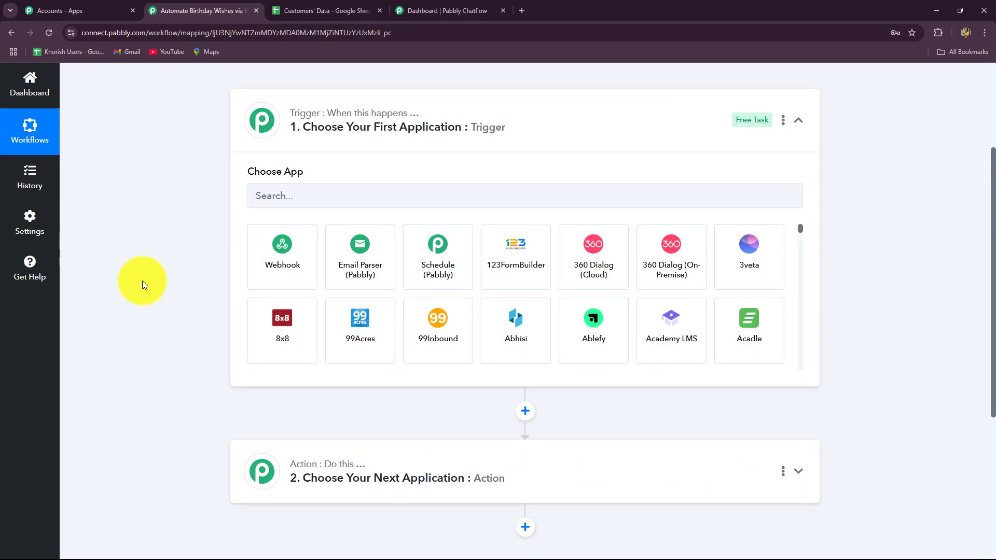
click(259, 196)
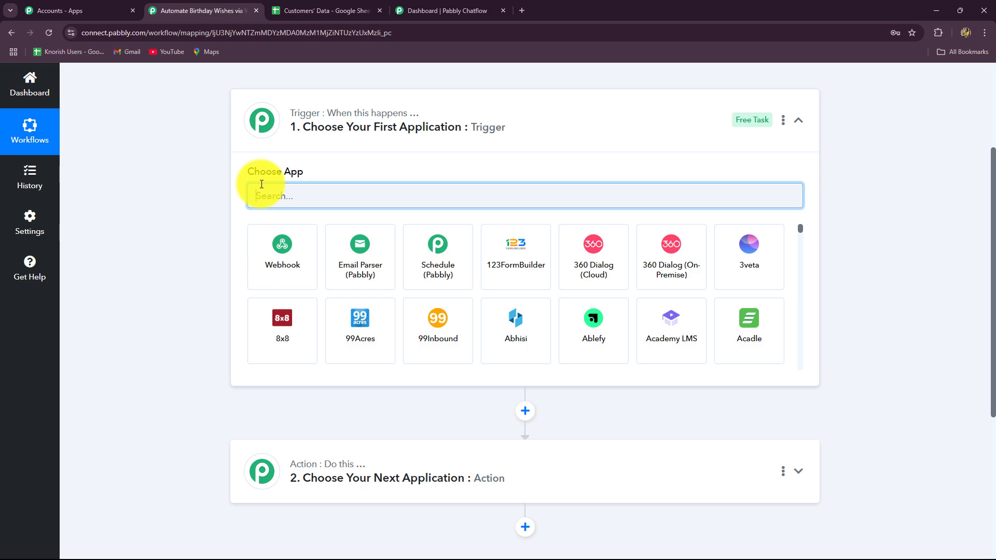
click(435, 270)
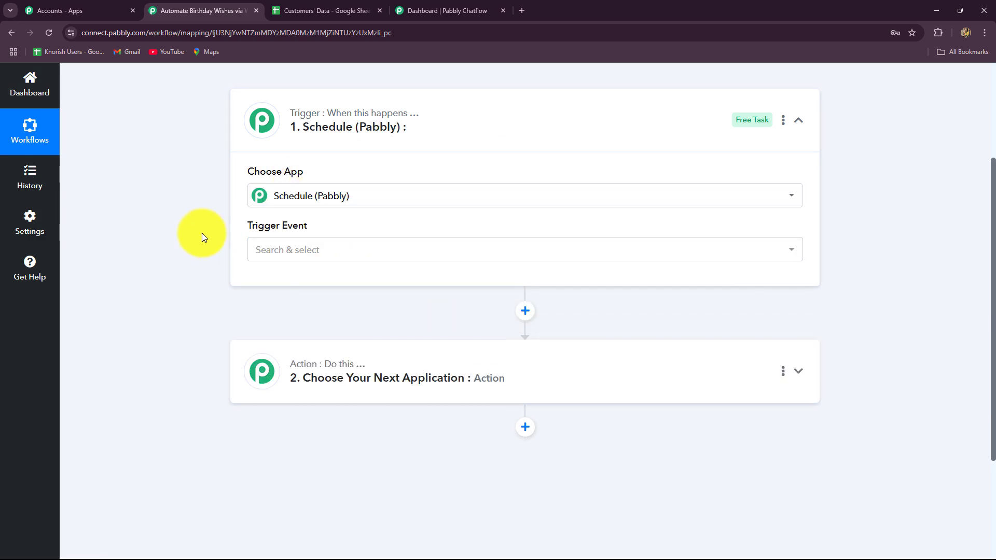
click(301, 257)
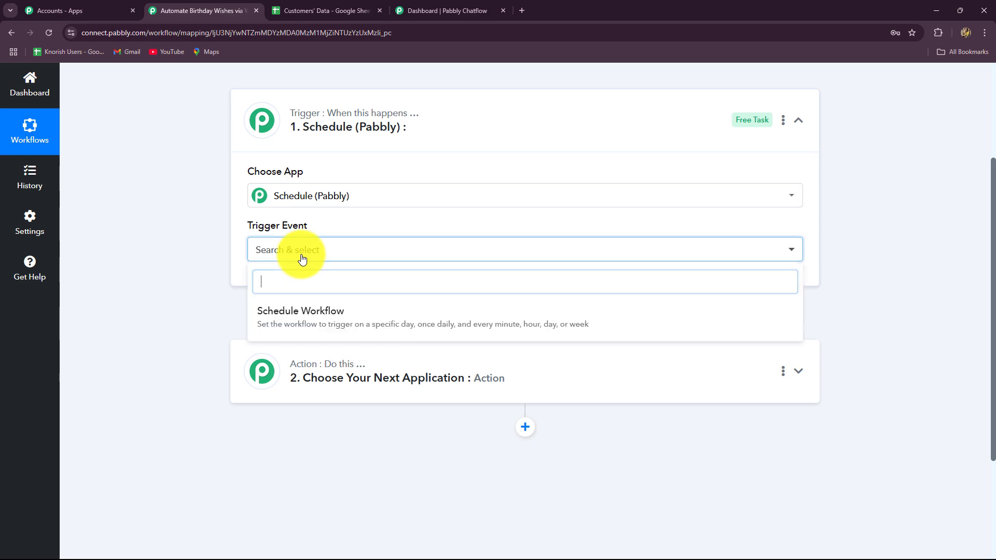
click(292, 315)
scroll(360, 316, down, 2)
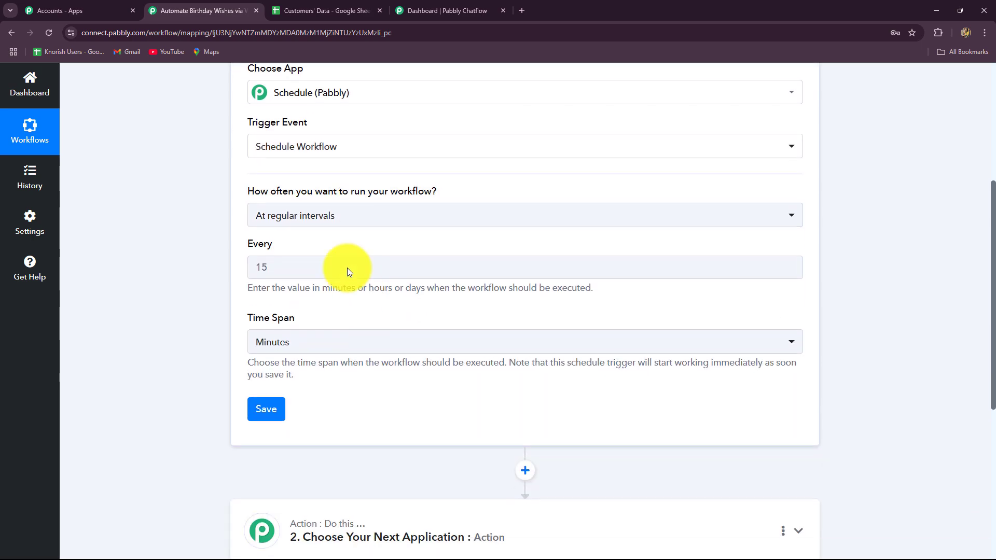
Schedule the workflow to run every day at 10:00 and save the trigger
mouse_move(251, 194)
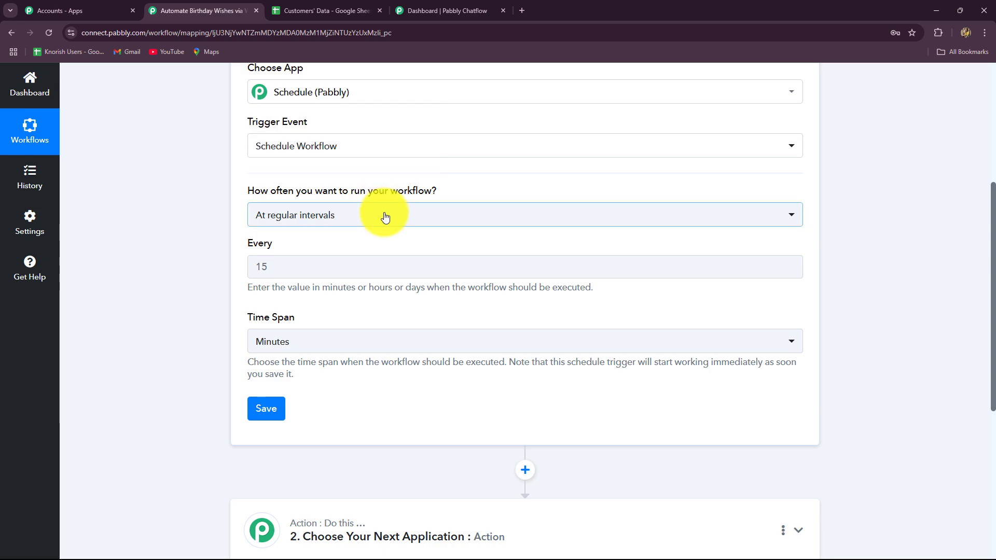
click(296, 216)
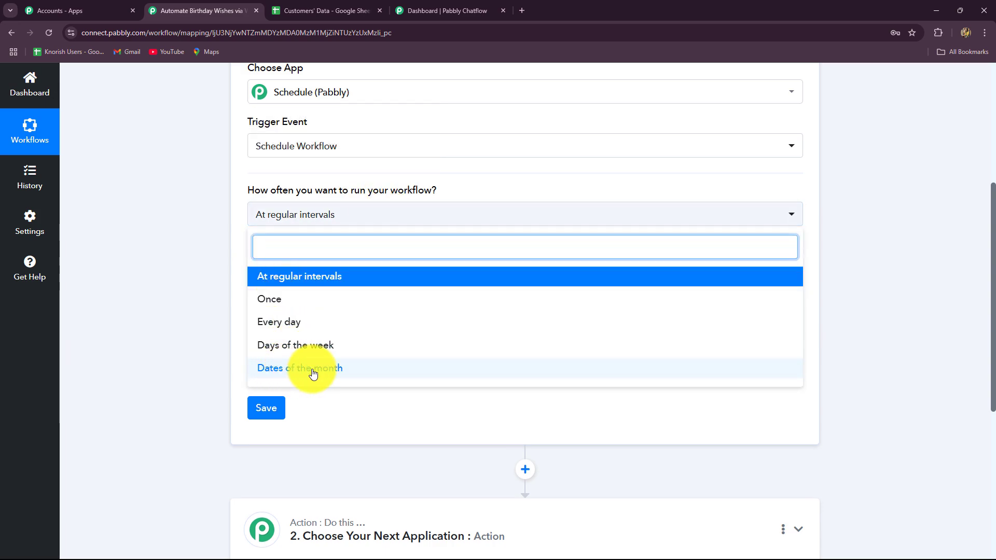
click(295, 331)
click(278, 270)
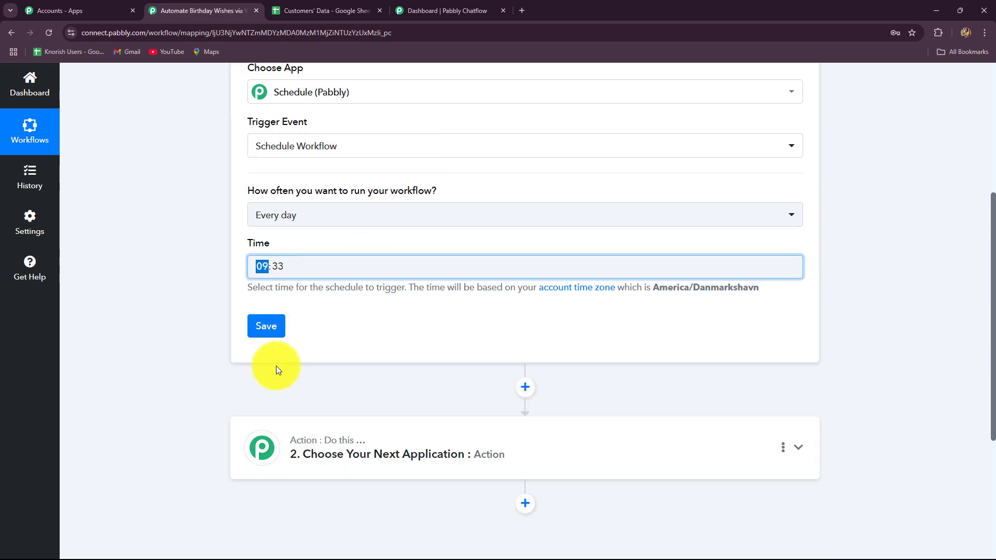
click(295, 268)
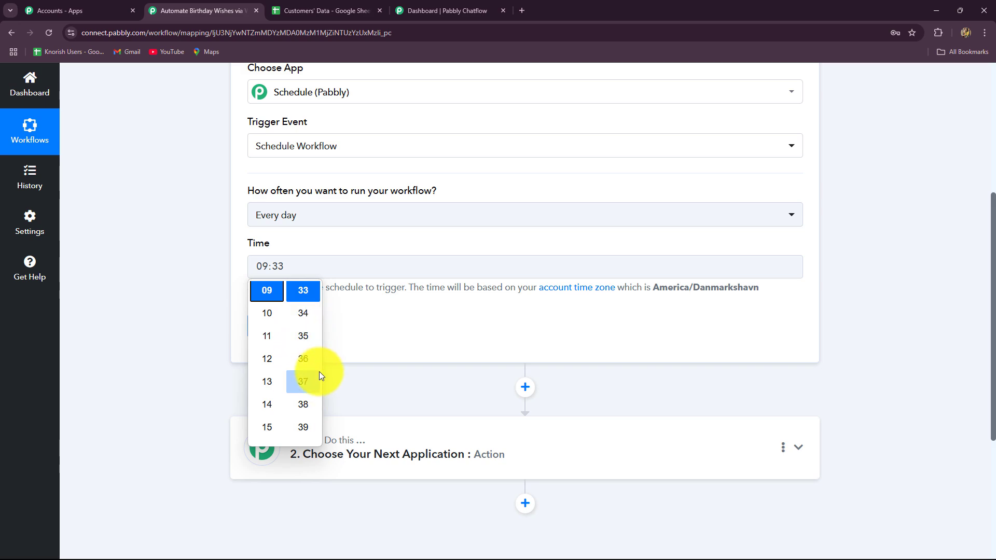
scroll(319, 371, up, 4)
scroll(319, 371, up, 10)
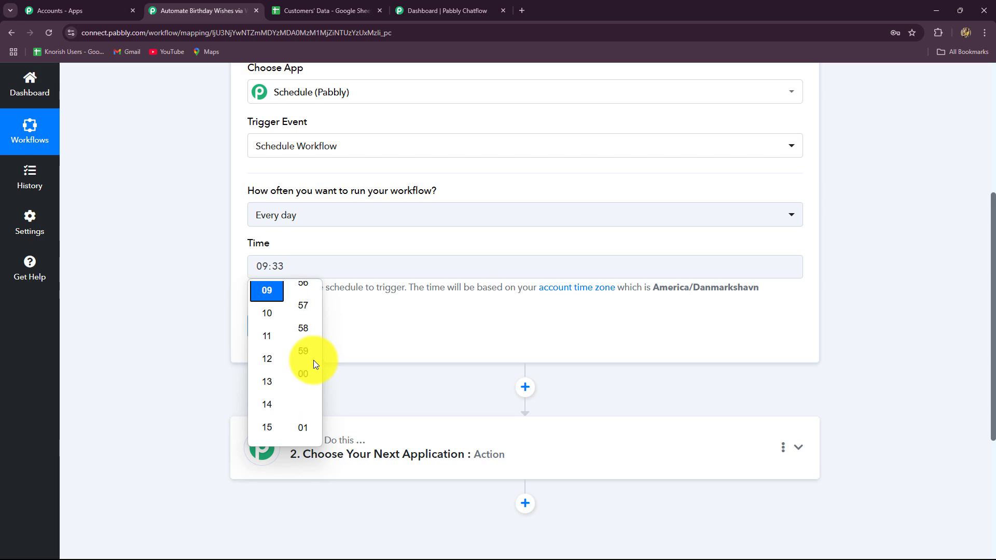
click(305, 336)
click(267, 312)
click(215, 200)
click(253, 328)
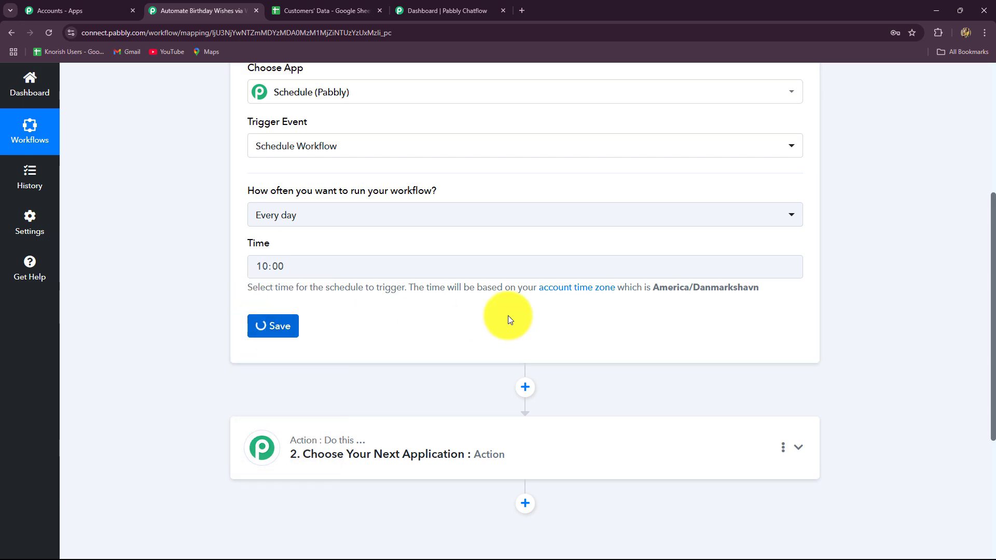
Review the frequency and time values in the saved schedule response, and collapse the trigger step
scroll(824, 309, down, 4)
key(shift+Tab)
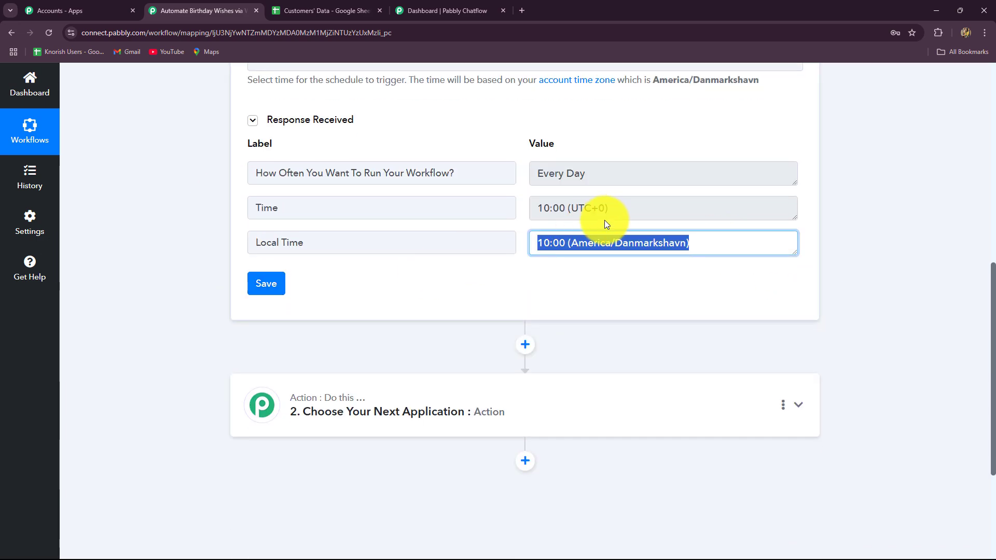
key(shift+Tab)
key(shift+Tab)
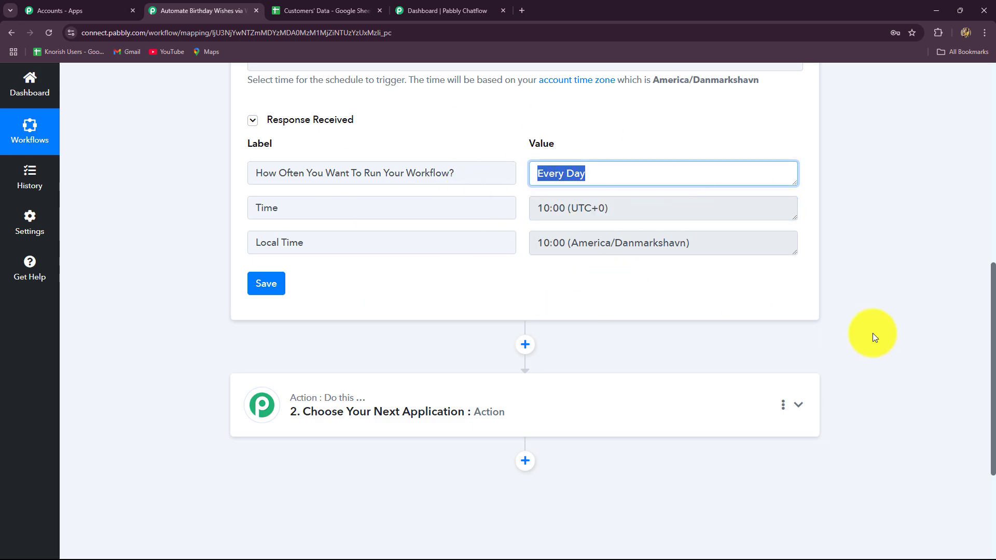
scroll(873, 333, up, 8)
click(799, 226)
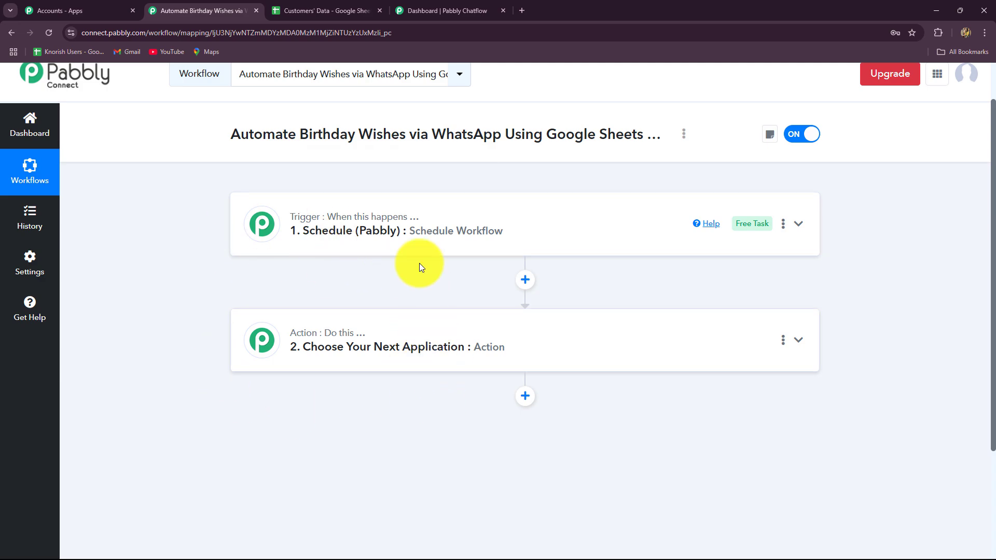
Check the birth date columns in the Customers' Data sheet, and choose Date/Time Formatter (Pabbly) as the workflow's action app
click(313, 11)
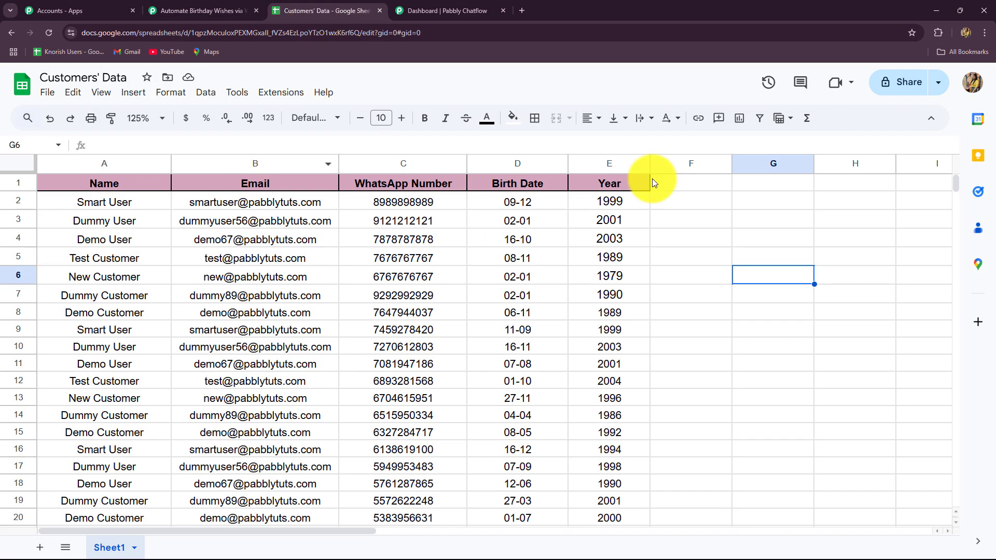
click(217, 11)
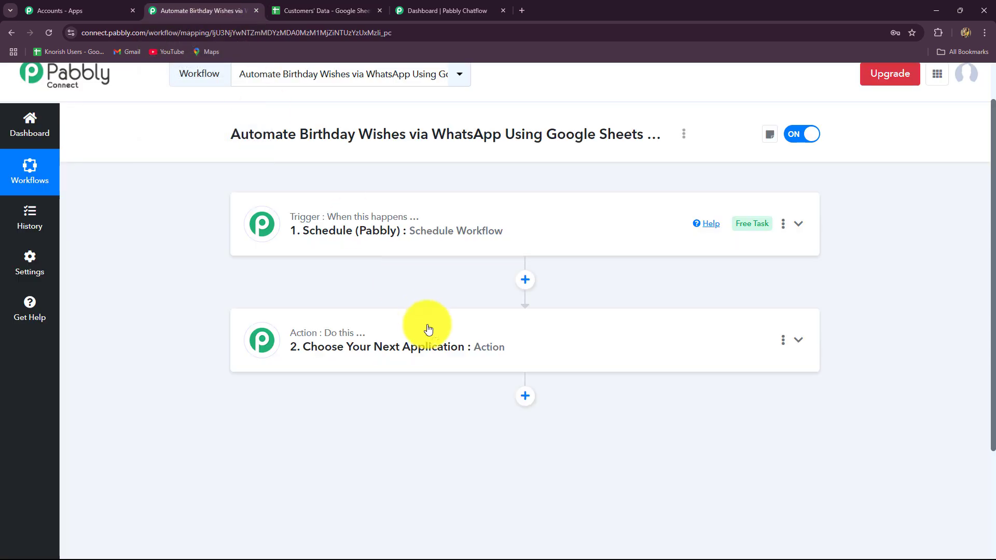
click(363, 218)
scroll(165, 309, down, 3)
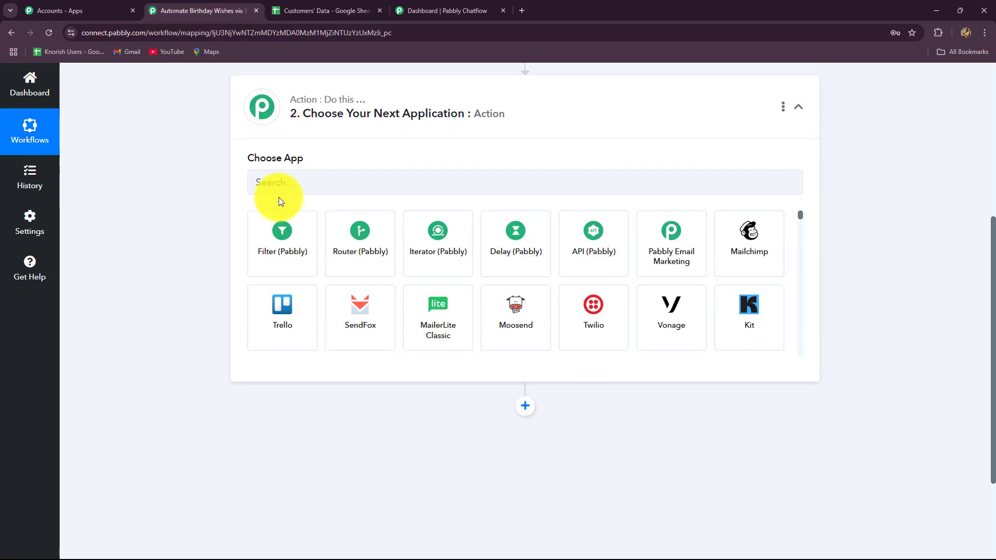
click(280, 182)
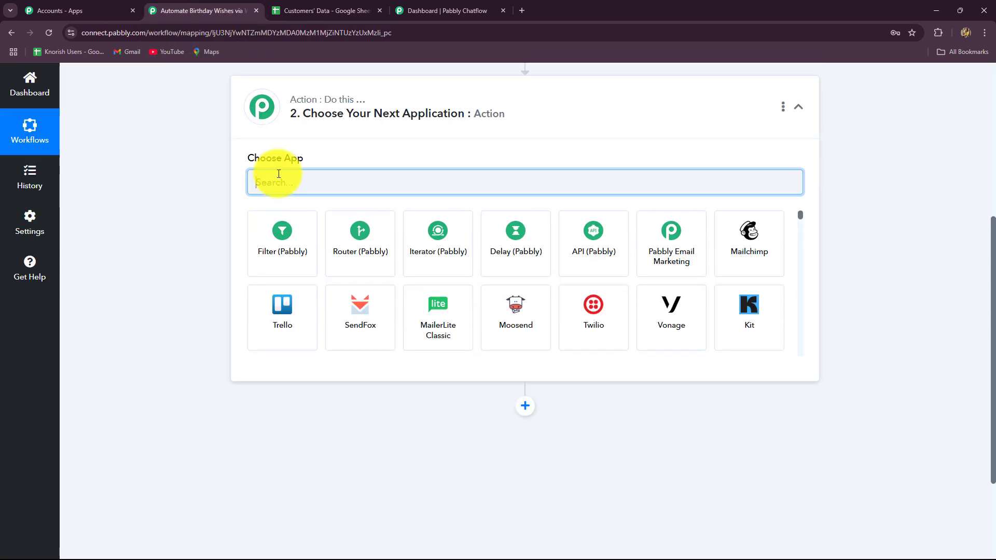
text(Date)
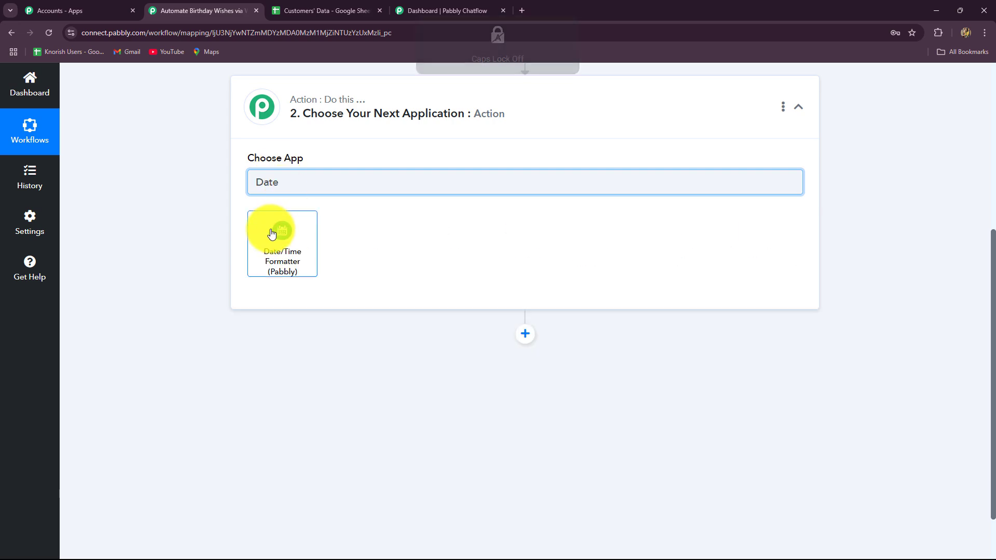
click(271, 234)
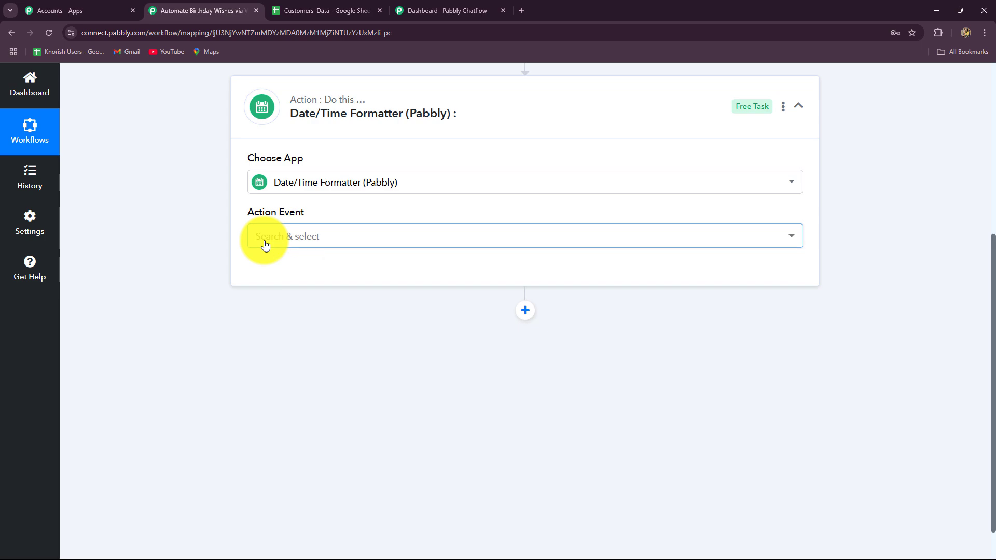
Select Current Date as the Date/Time Formatter's action event and connect it
click(265, 241)
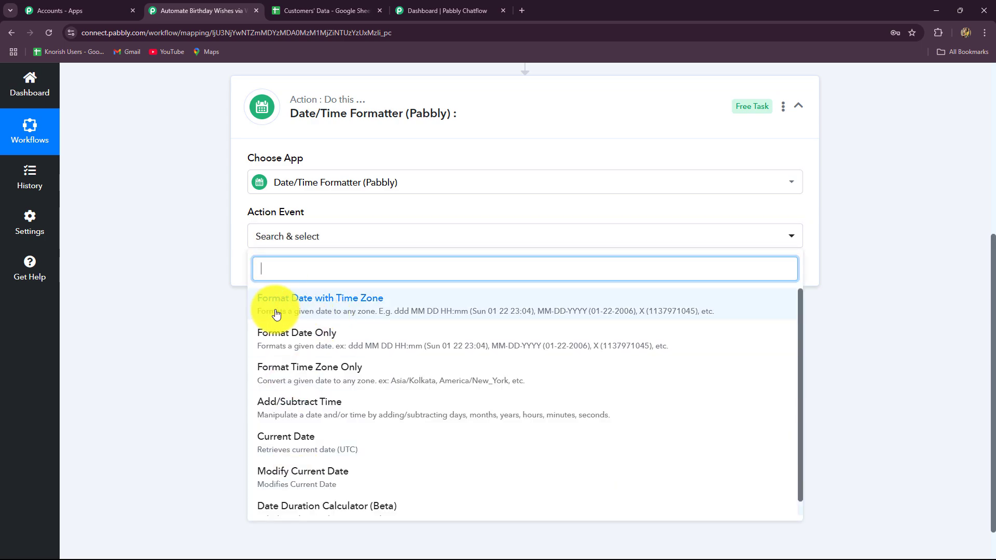
scroll(843, 287, down, 1)
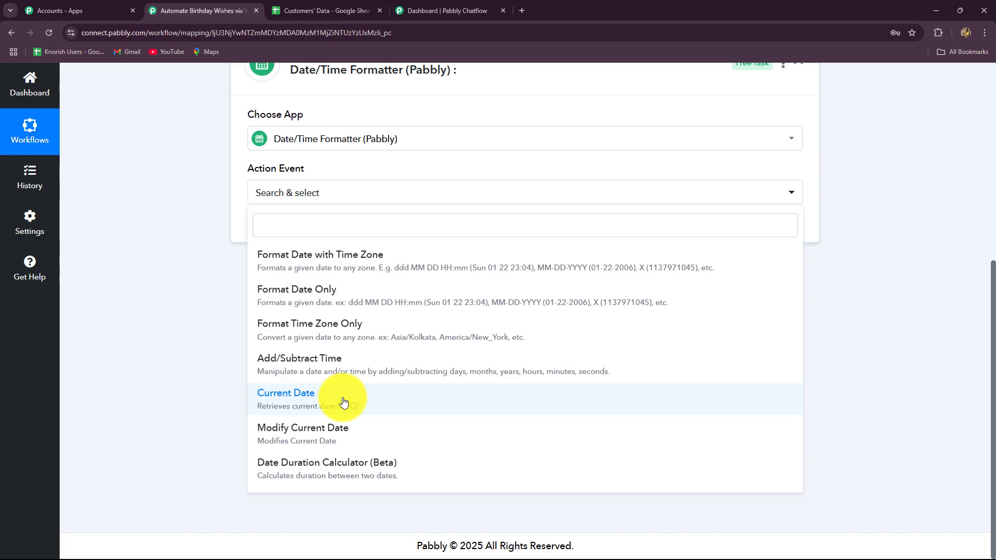
click(344, 401)
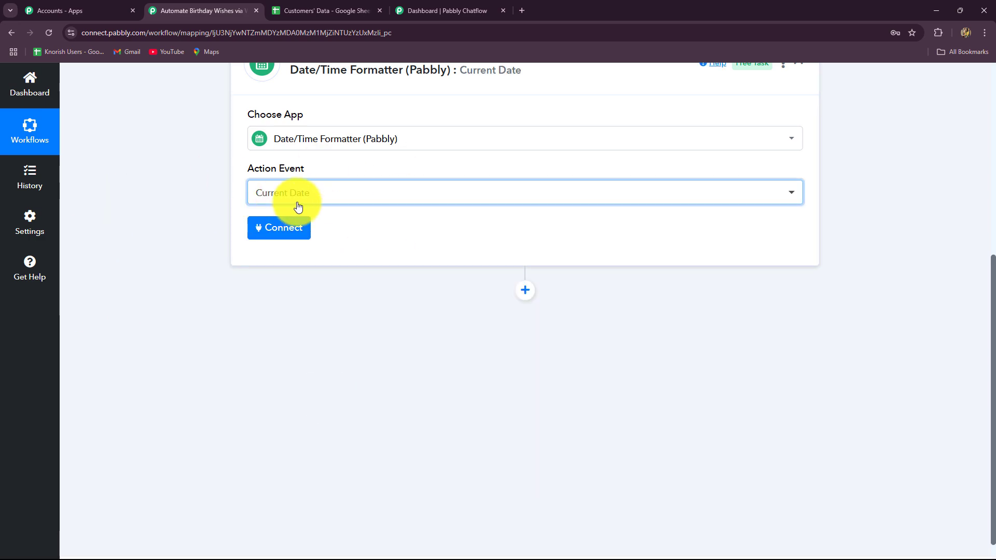
click(283, 229)
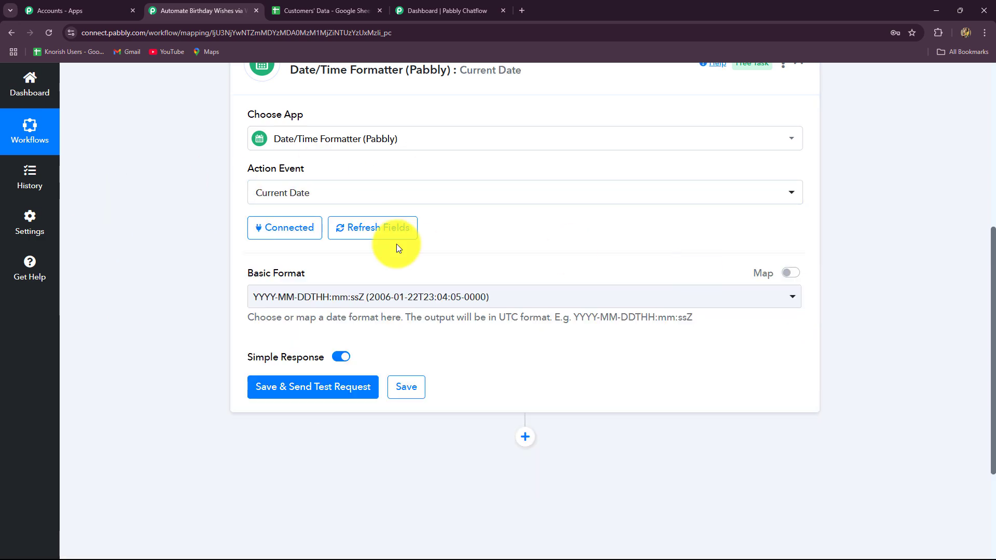
Set the current date's basic format to DD-MM-YYYY, and save the step with a test request
click(486, 301)
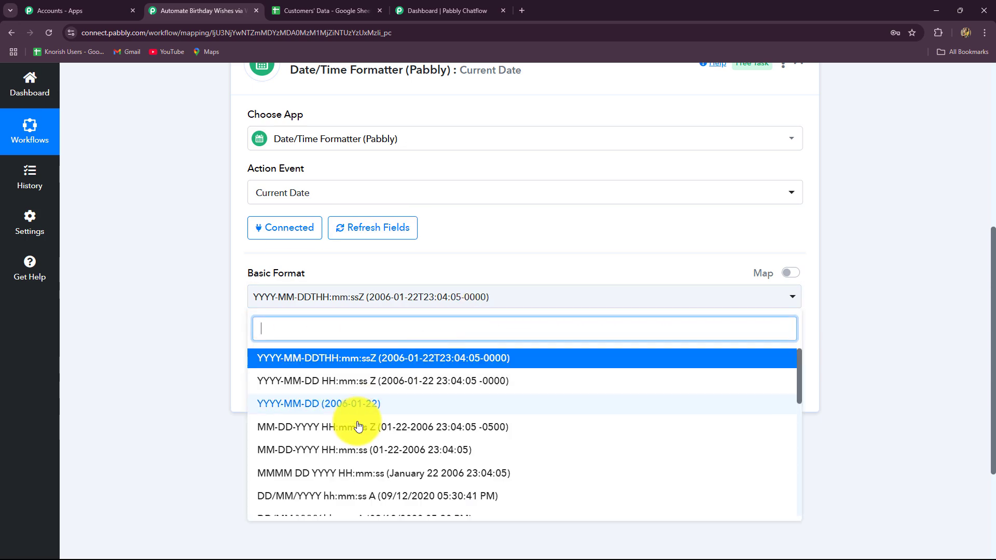
scroll(333, 449, down, 1)
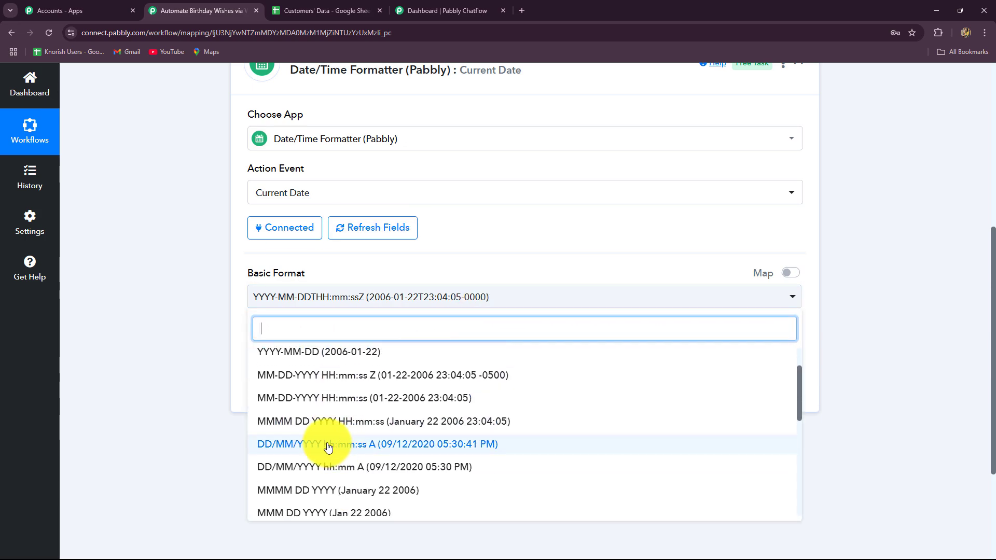
scroll(332, 449, down, 3)
scroll(328, 447, down, 1)
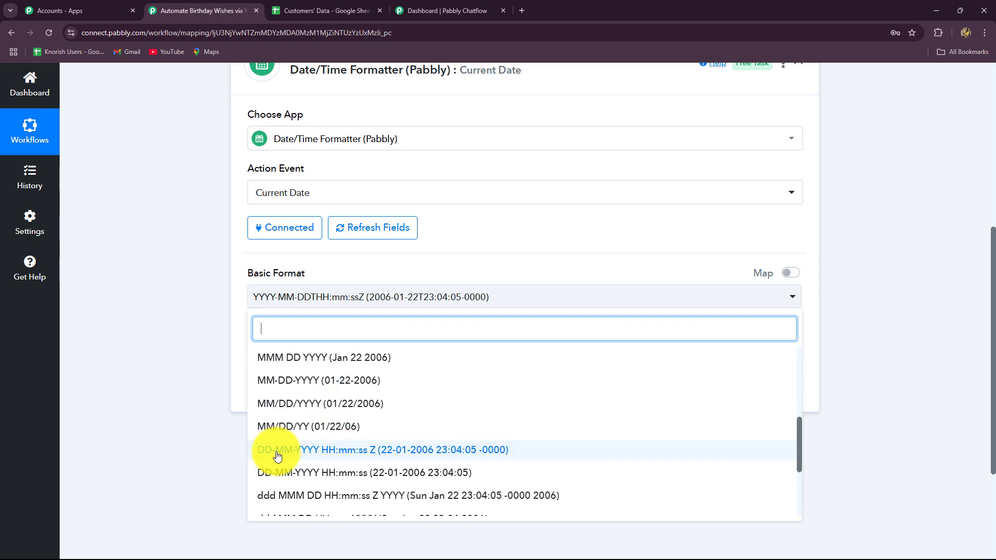
scroll(277, 455, down, 1)
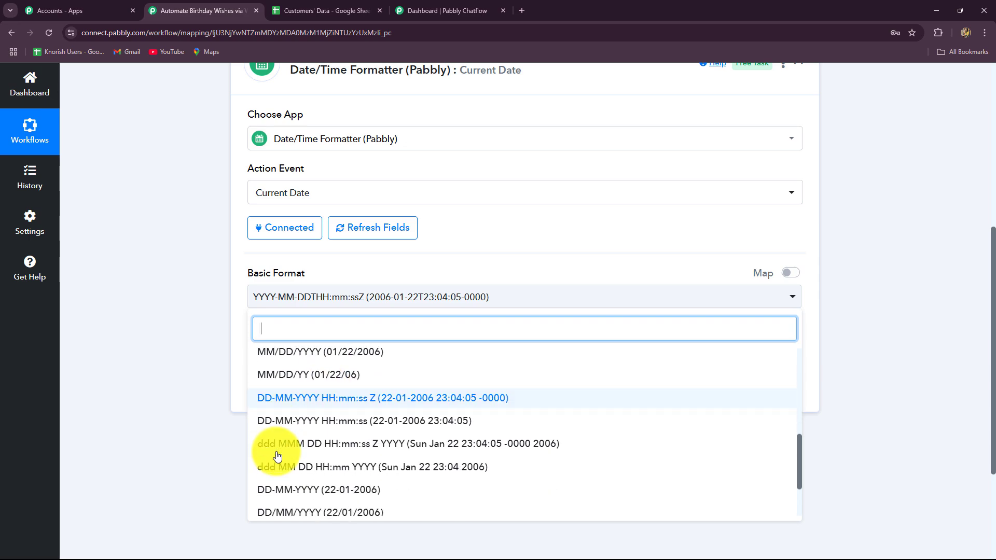
click(267, 489)
click(293, 385)
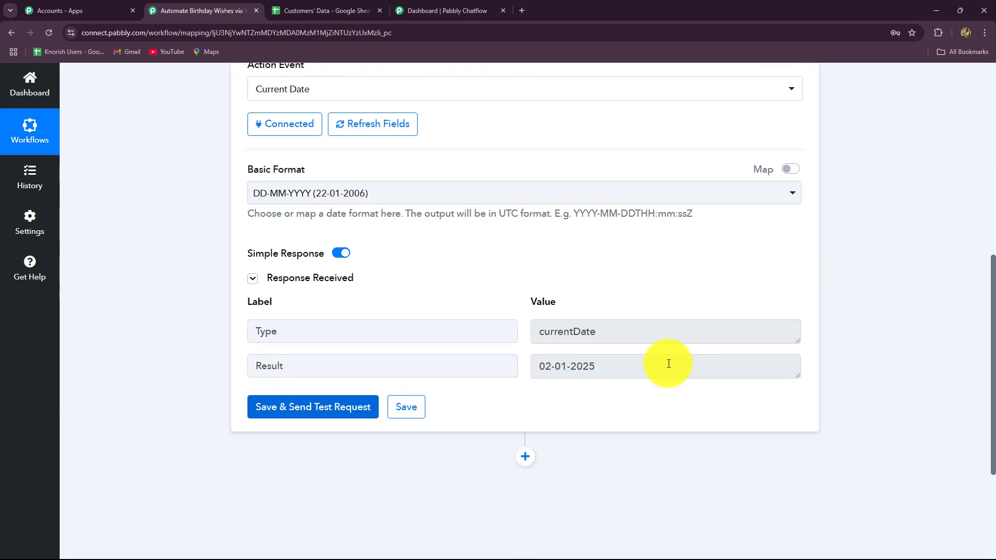
Examine the date returned by the test request and compare its format with the Customers' Data sheet
drag(667, 362, 531, 331)
click(590, 419)
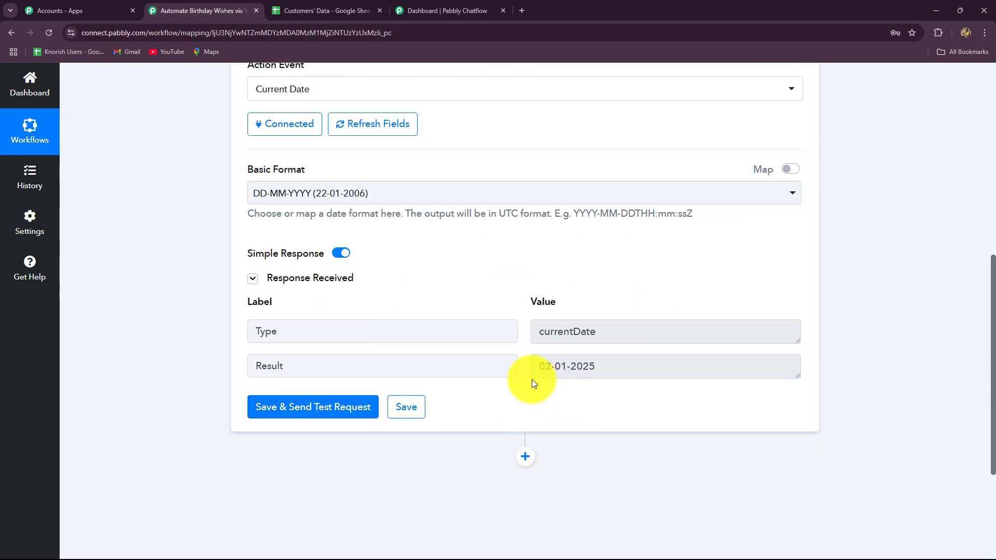
scroll(978, 356, down, 3)
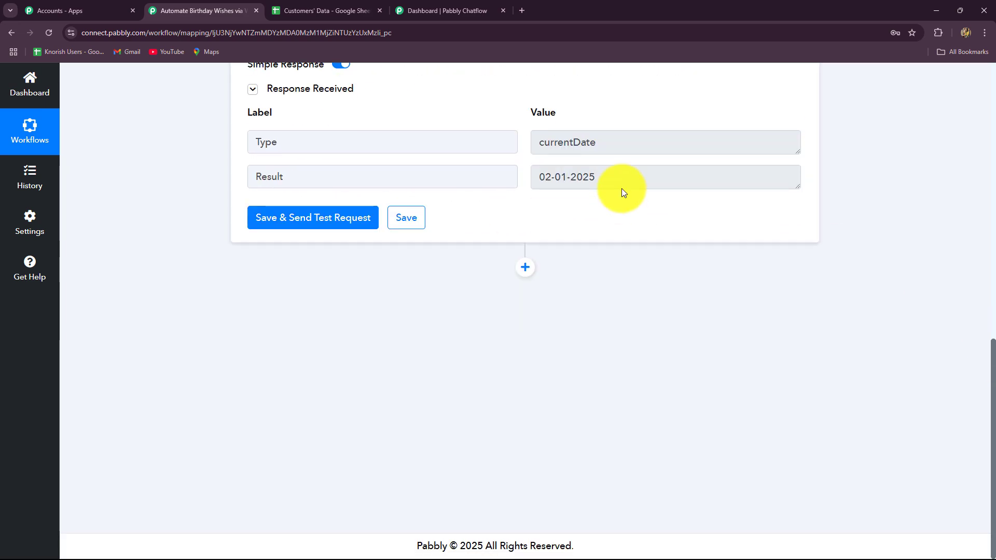
click(325, 11)
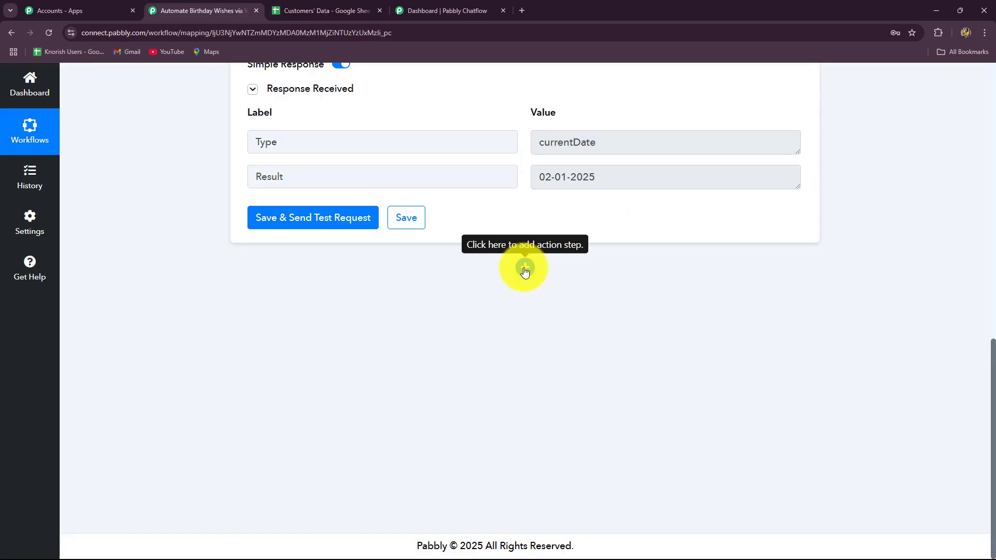
Add a new action step after the Date/Time Formatter and choose Google Sheets as its app
click(522, 267)
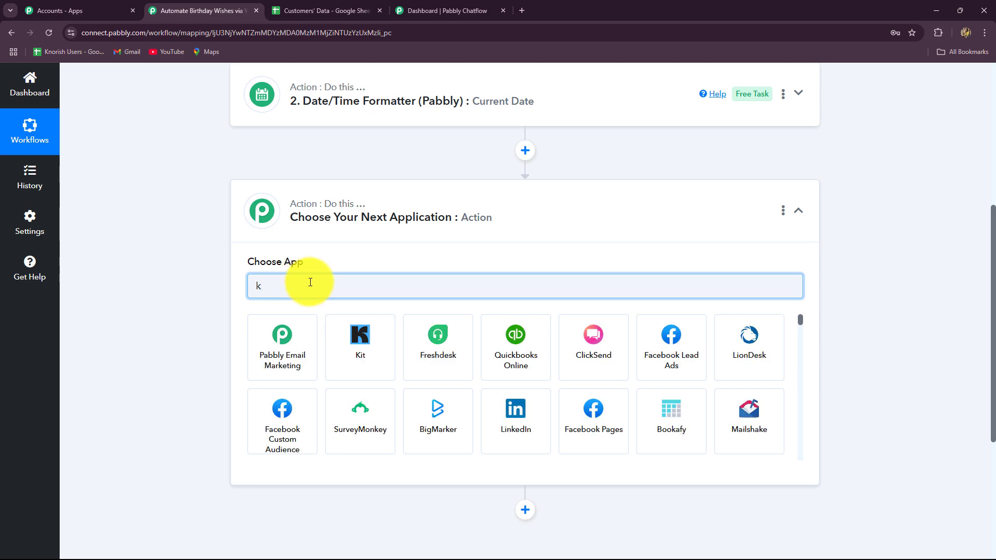
key(BackSpace)
key(Caps_Lock)
text(Goo)
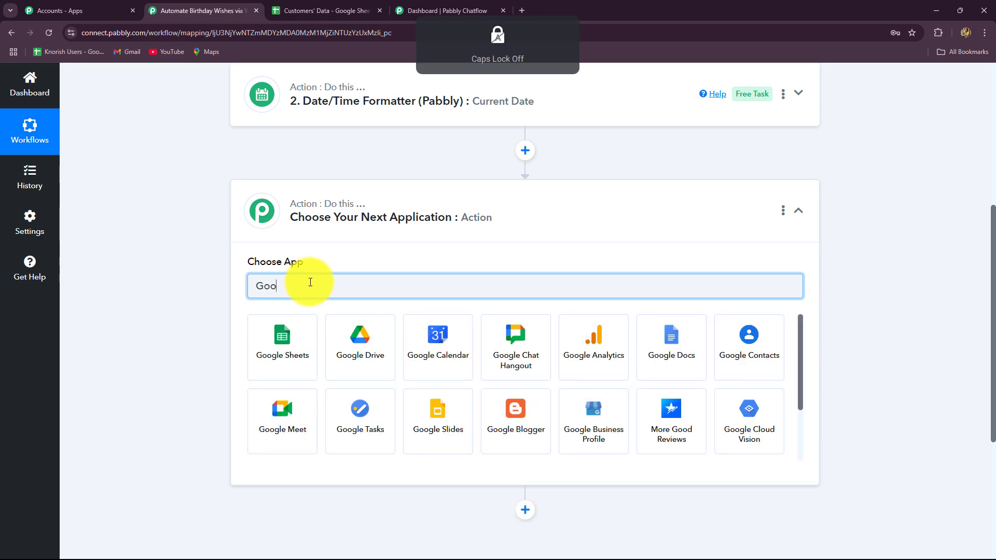
text(g)
click(279, 339)
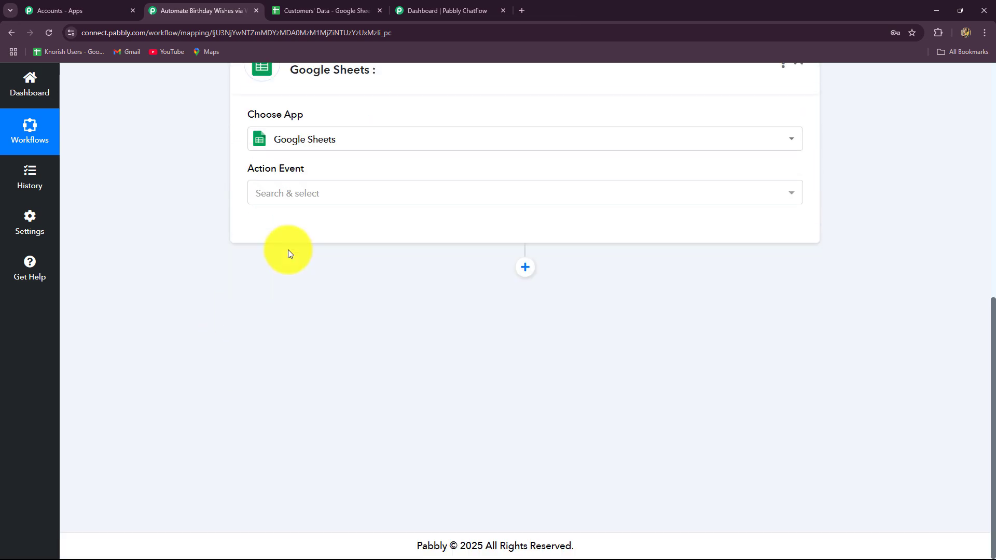
Set the new Google Sheets step's action event to Lookup Spreadsheet Rows V1 and start connecting it
click(283, 196)
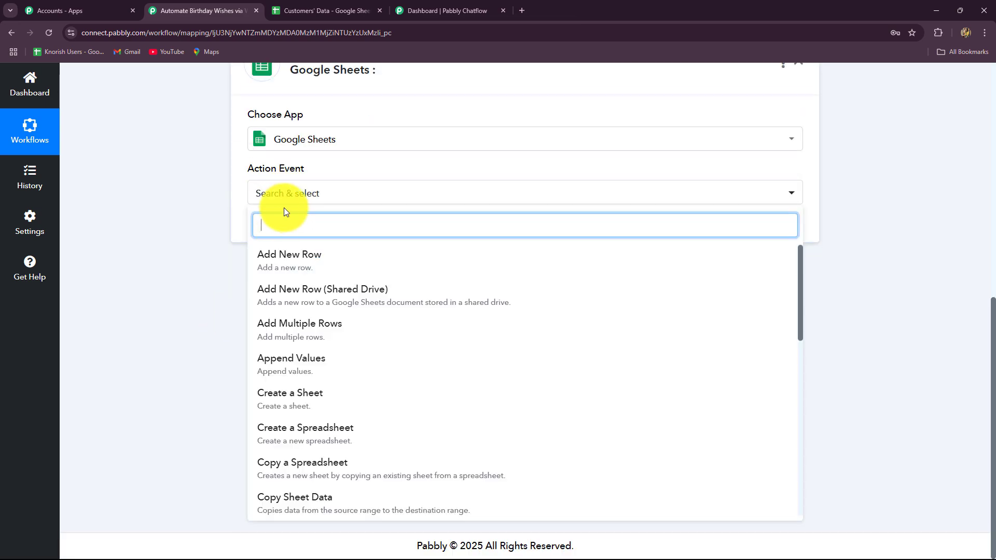
text(loo)
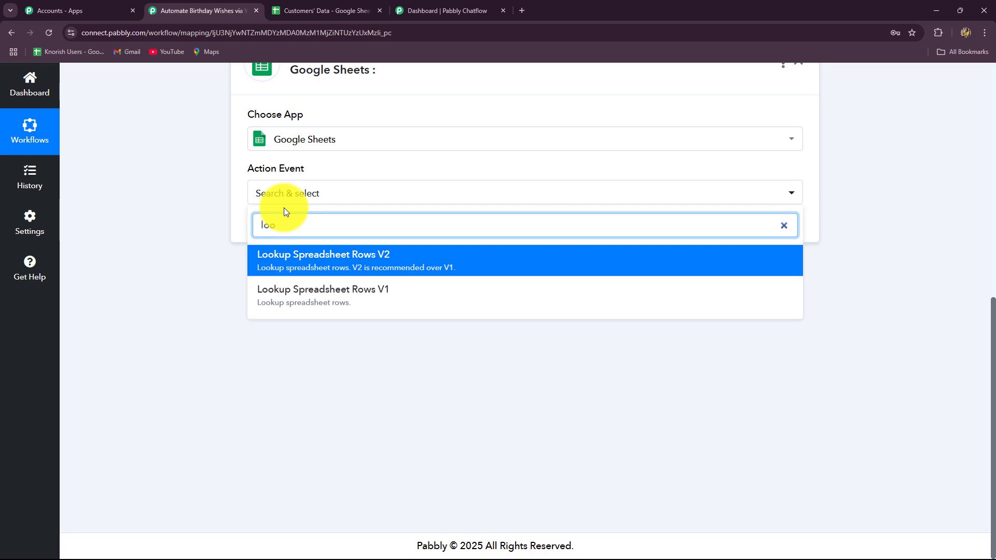
click(318, 300)
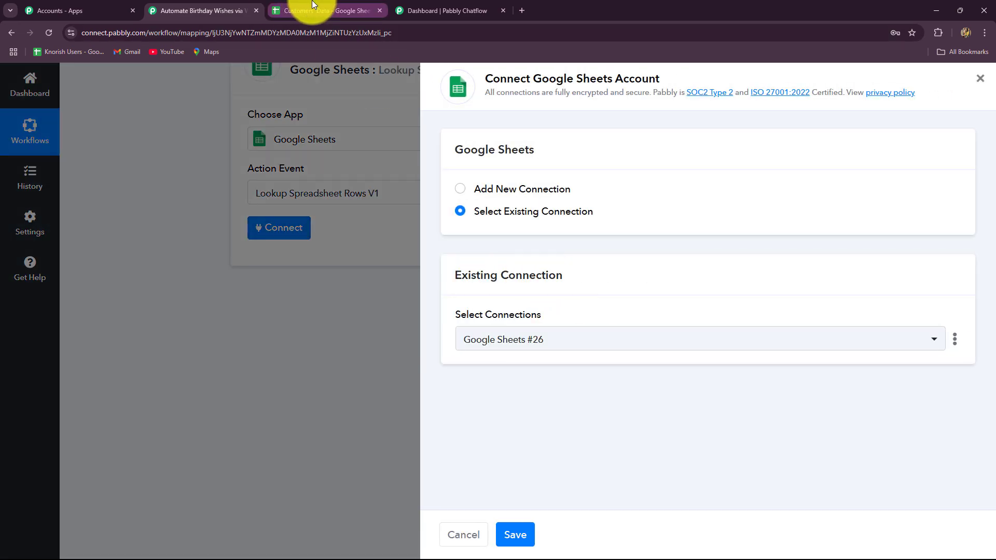
Connect Google Sheets through a new connection, signing in with the Google account and allowing Pabbly Connect Sheets access
click(311, 10)
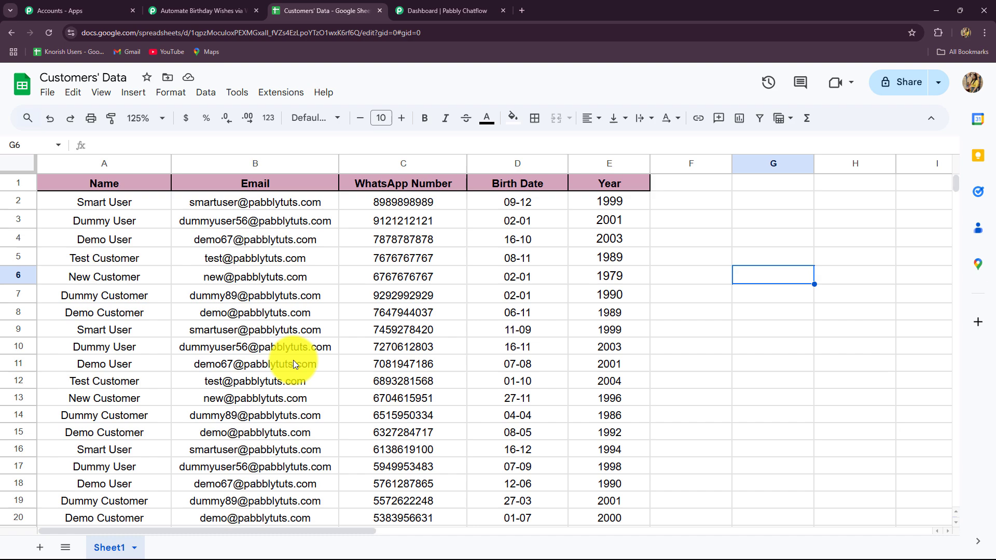
click(203, 11)
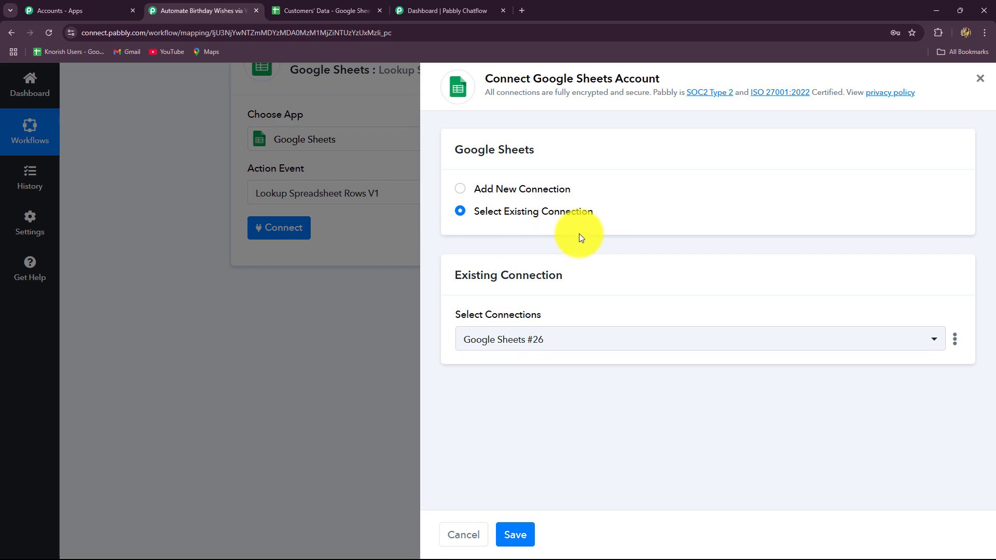
click(460, 190)
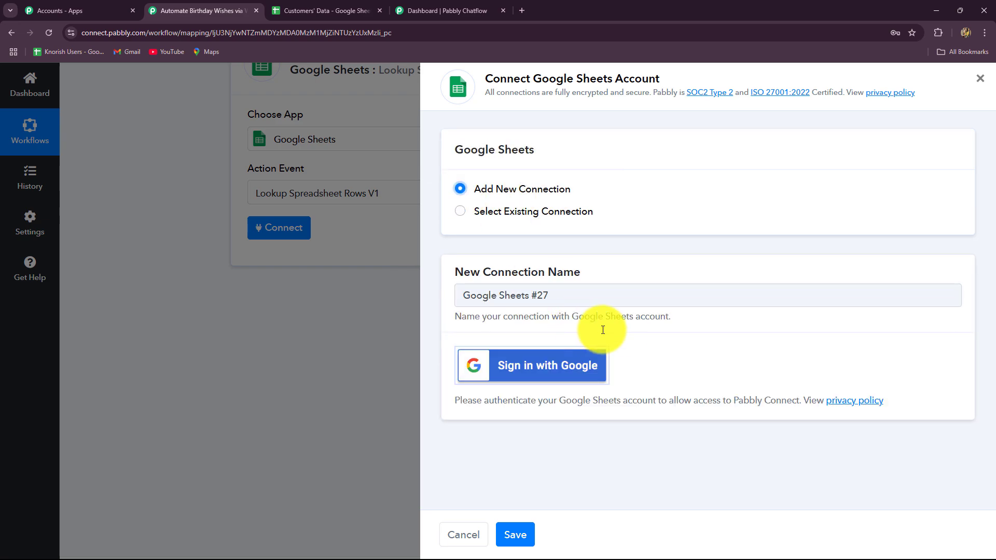
click(540, 380)
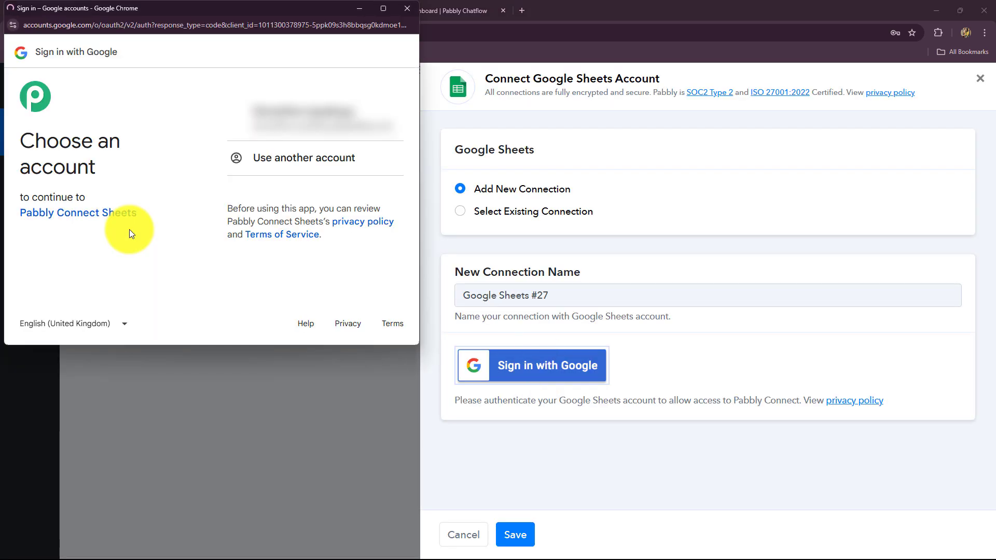
click(266, 112)
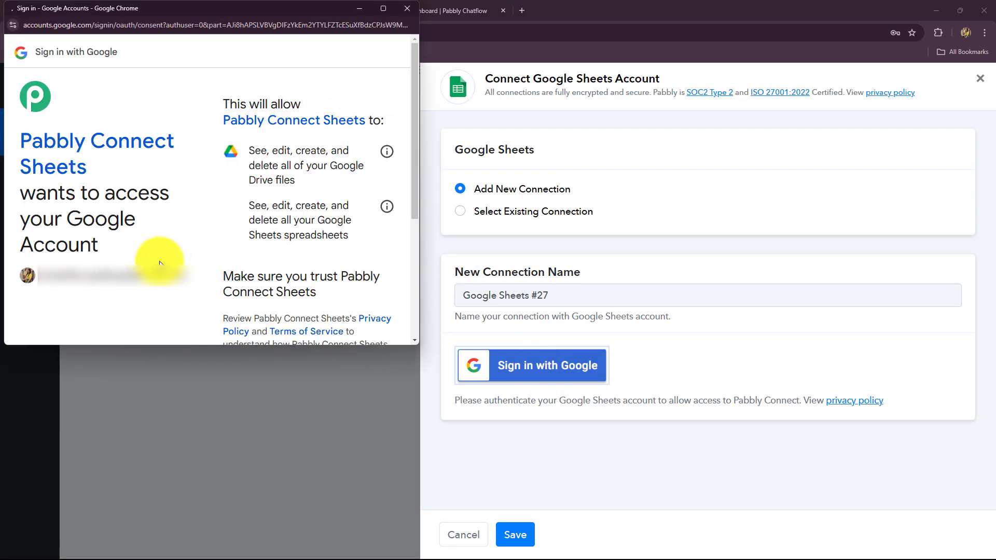
scroll(171, 238, down, 4)
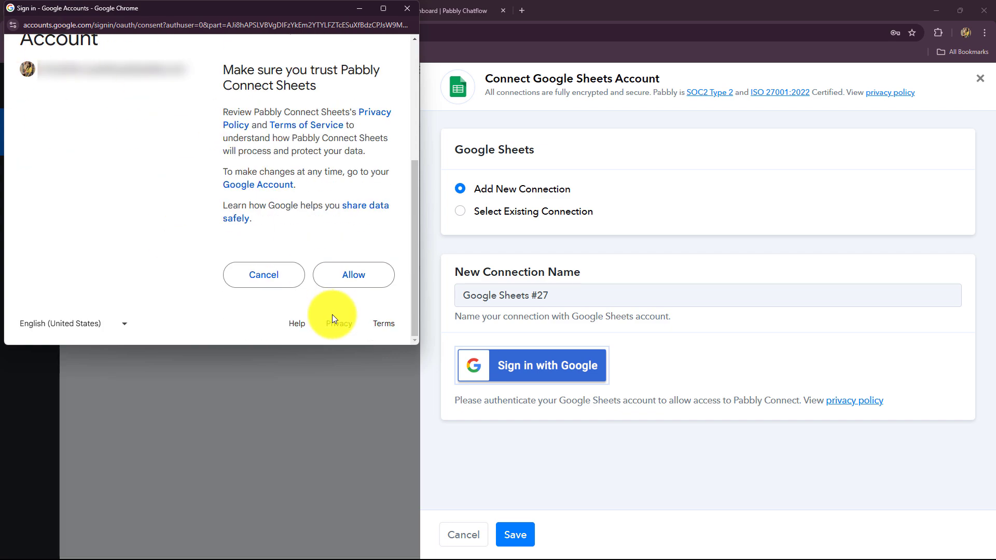
click(352, 288)
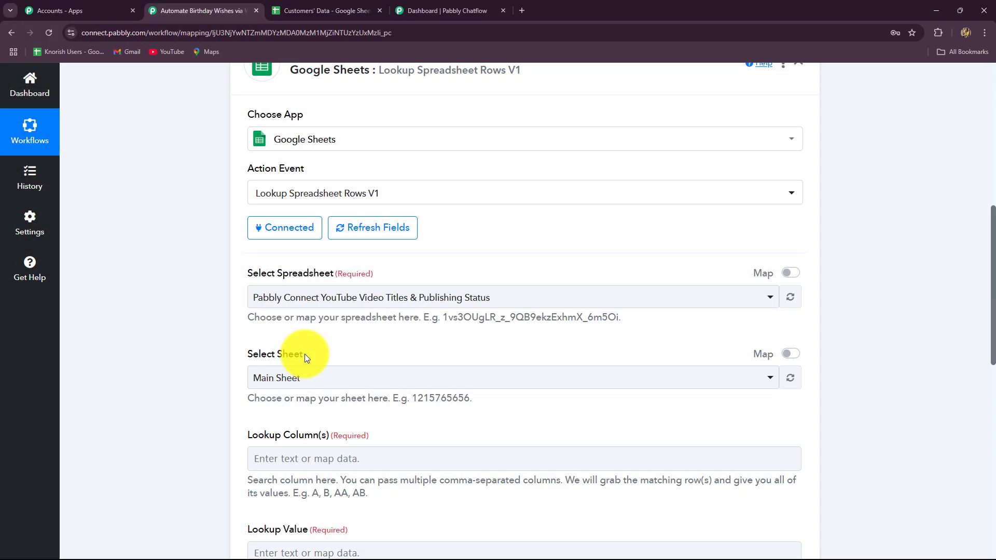
Choose Customers' Data as the lookup spreadsheet, with Sheet1 as its sheet
scroll(353, 227, up, 1)
scroll(354, 229, up, 1)
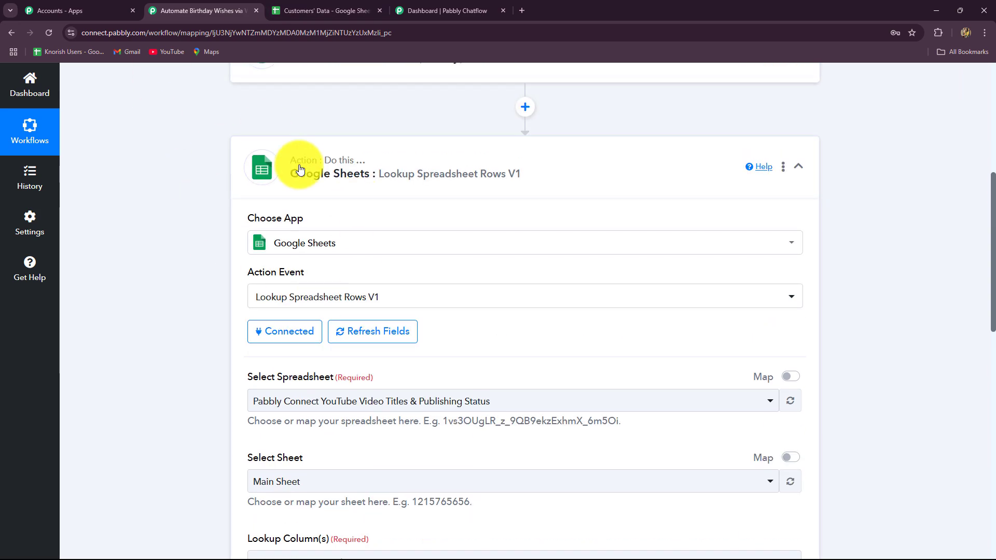
scroll(988, 334, down, 3)
scroll(981, 333, down, 1)
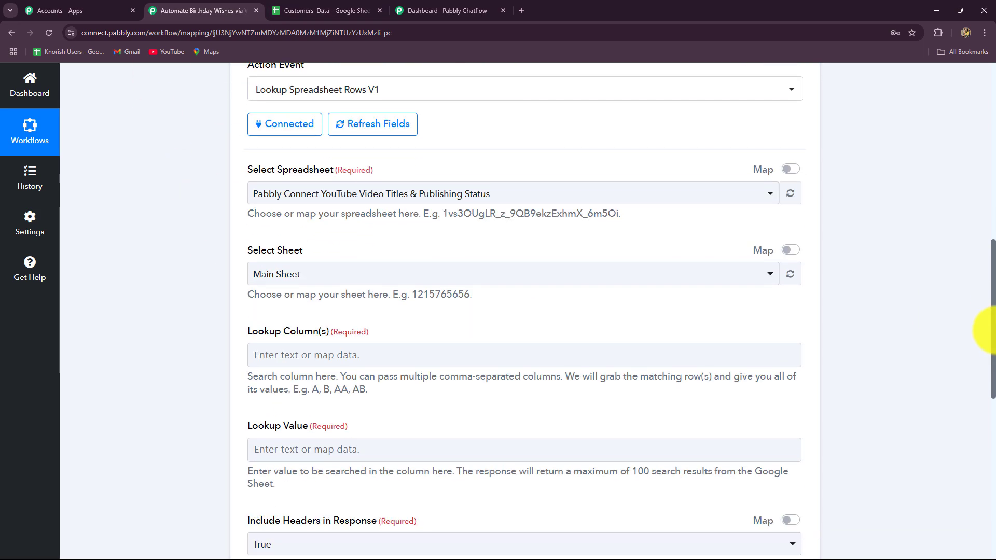
scroll(255, 344, down, 4)
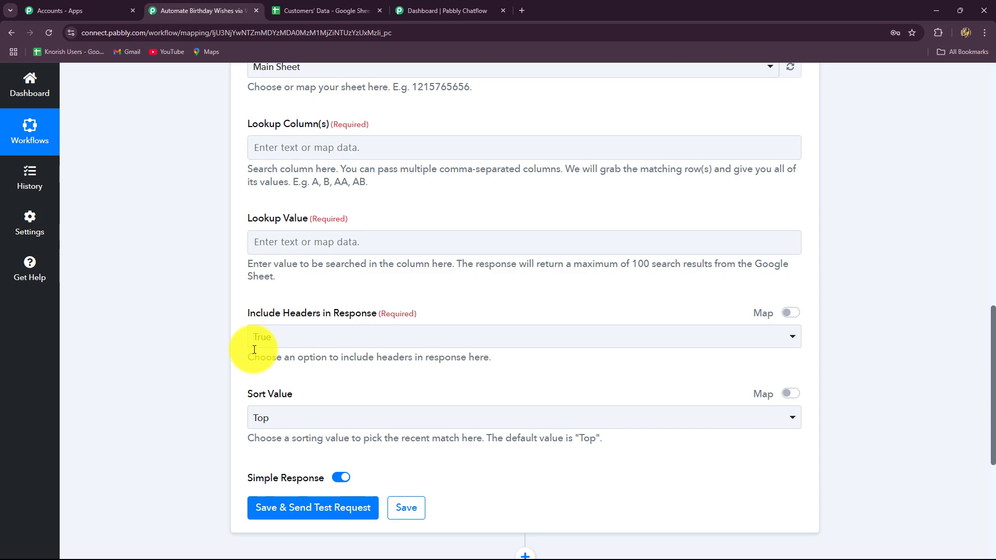
scroll(254, 349, up, 4)
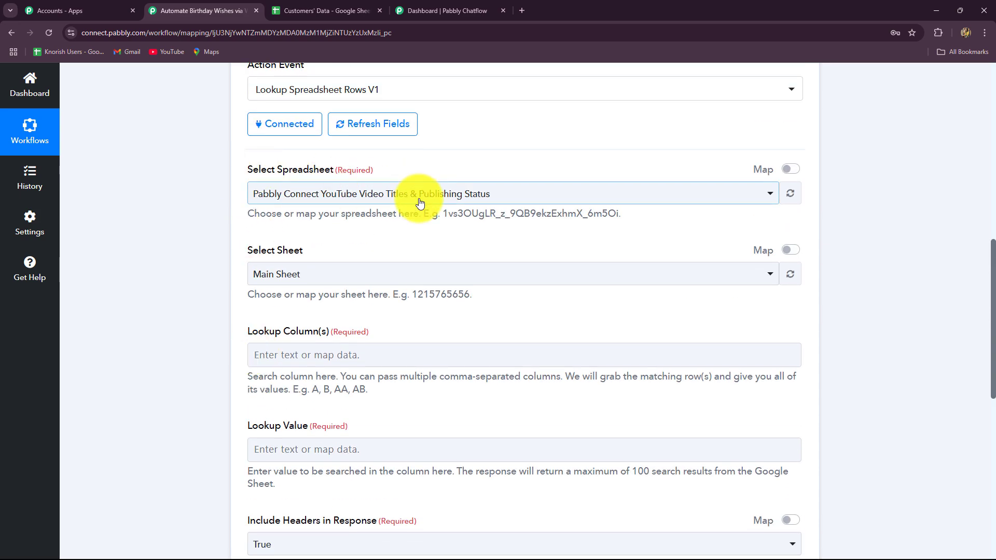
click(420, 202)
click(311, 11)
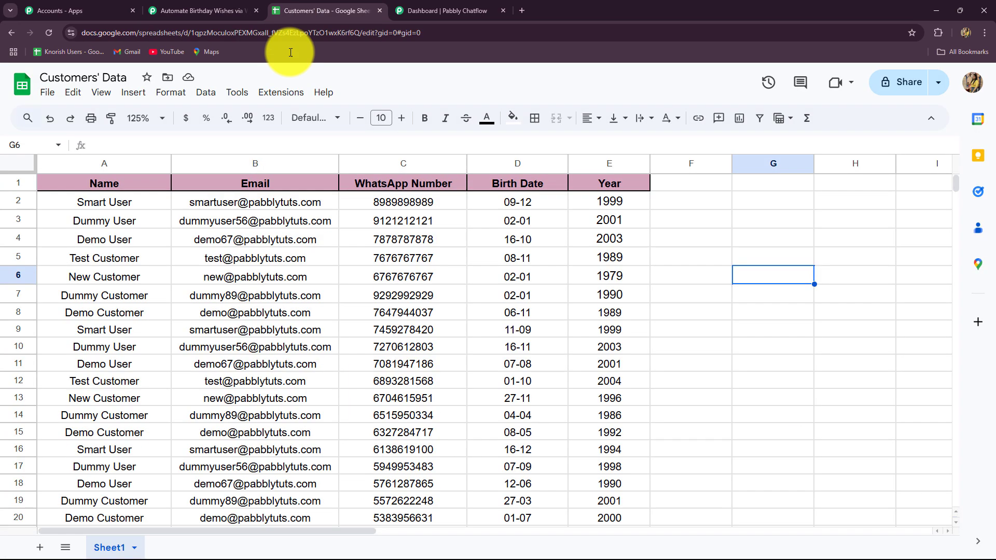
click(208, 10)
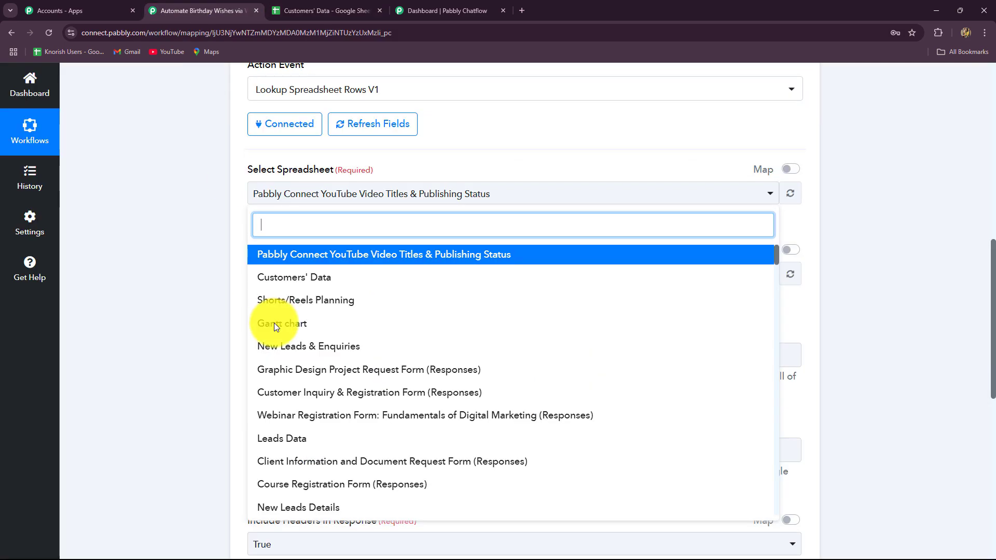
click(303, 278)
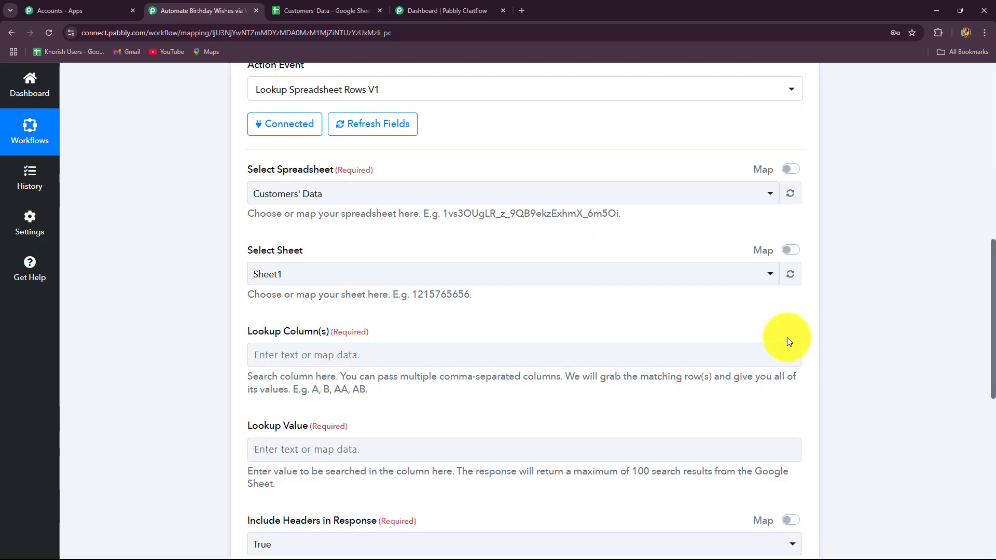
scroll(330, 287, down, 3)
scroll(231, 183, up, 2)
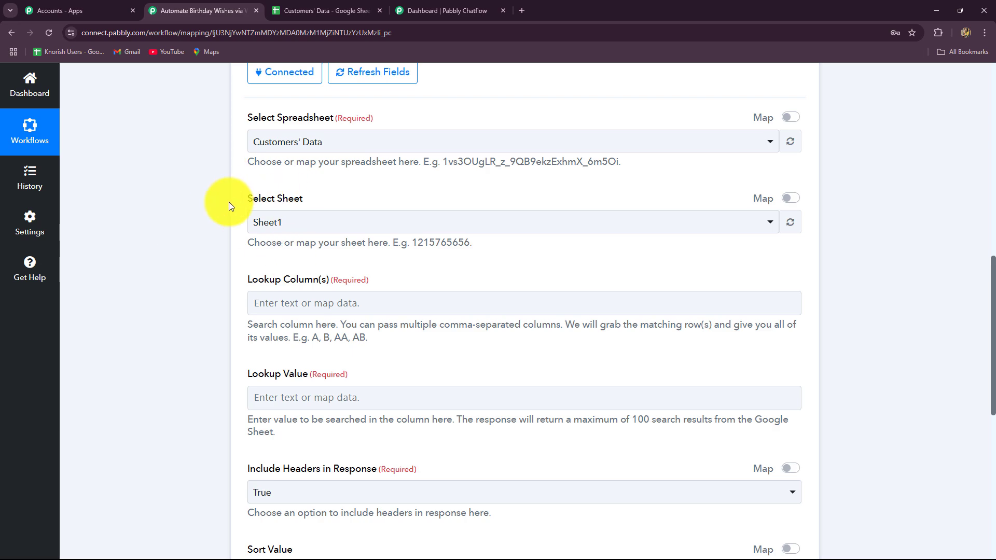
click(275, 222)
click(258, 307)
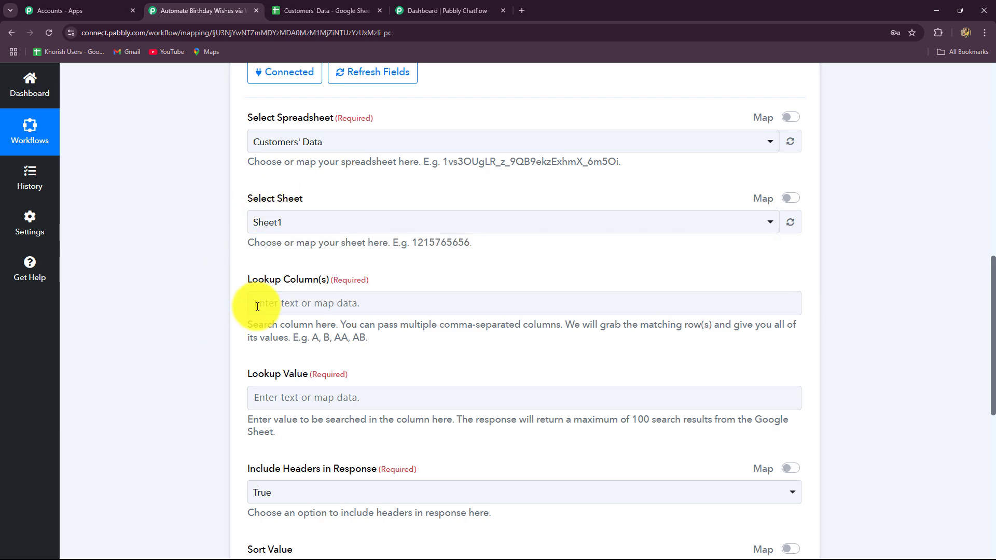
Find the Birth Date column in the Customers' Data sheet and enter D as the lookup column
scroll(257, 306, down, 2)
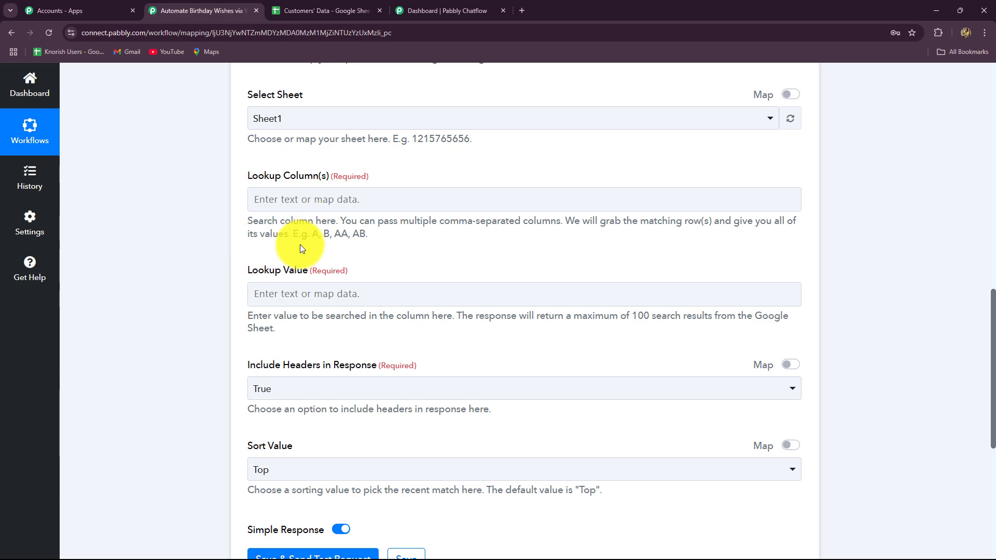
click(332, 11)
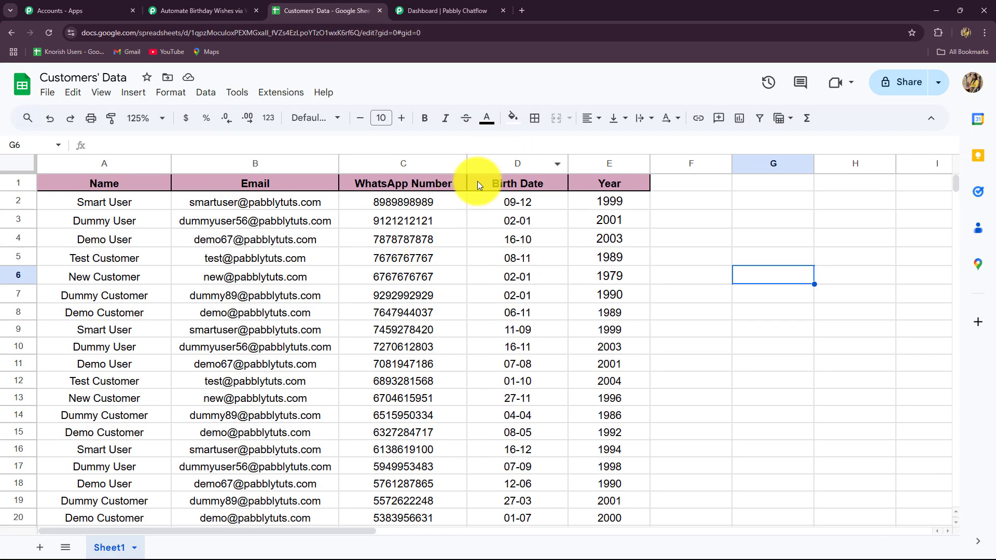
scroll(515, 410, down, 3)
scroll(515, 409, up, 3)
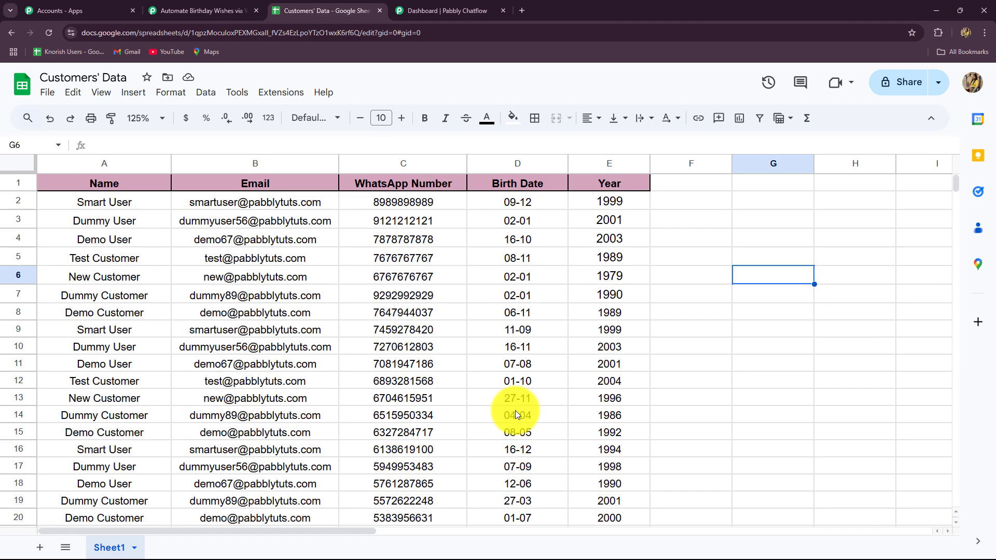
scroll(503, 452, down, 3)
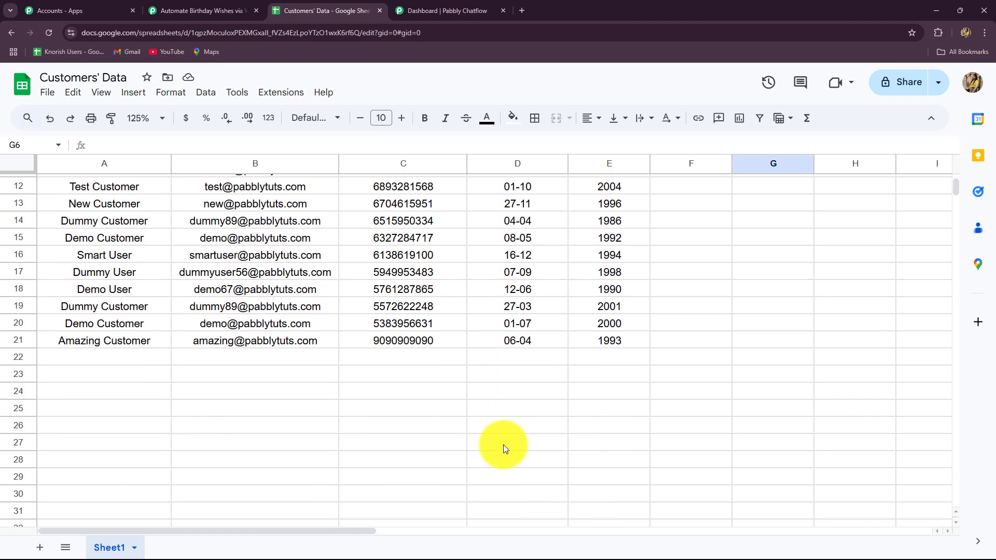
scroll(503, 446, up, 3)
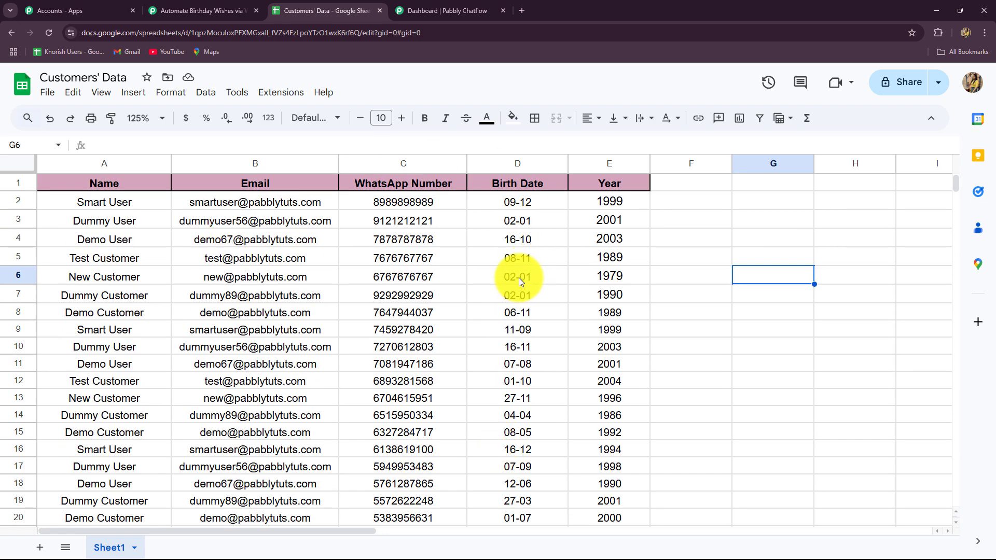
click(202, 10)
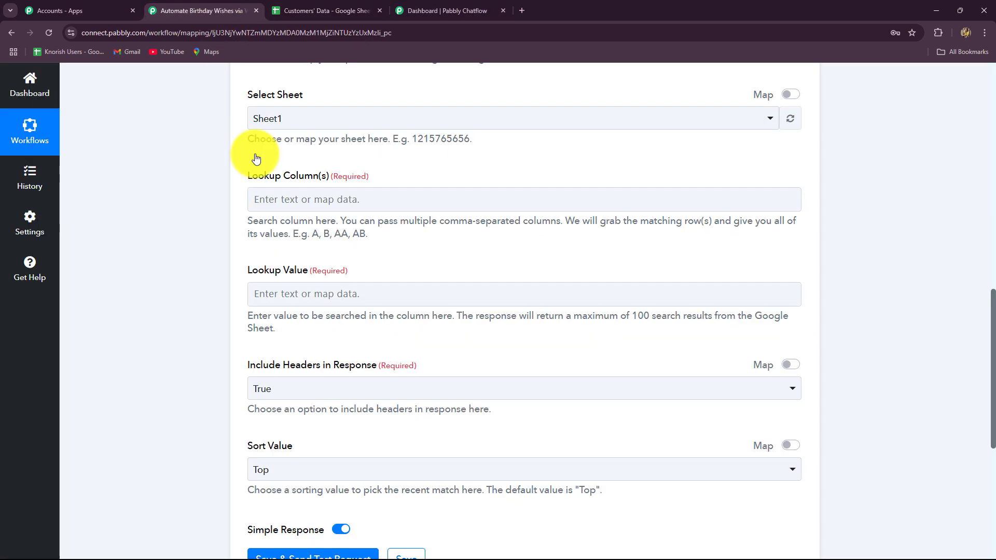
click(252, 199)
key(Caps_Lock)
text(D)
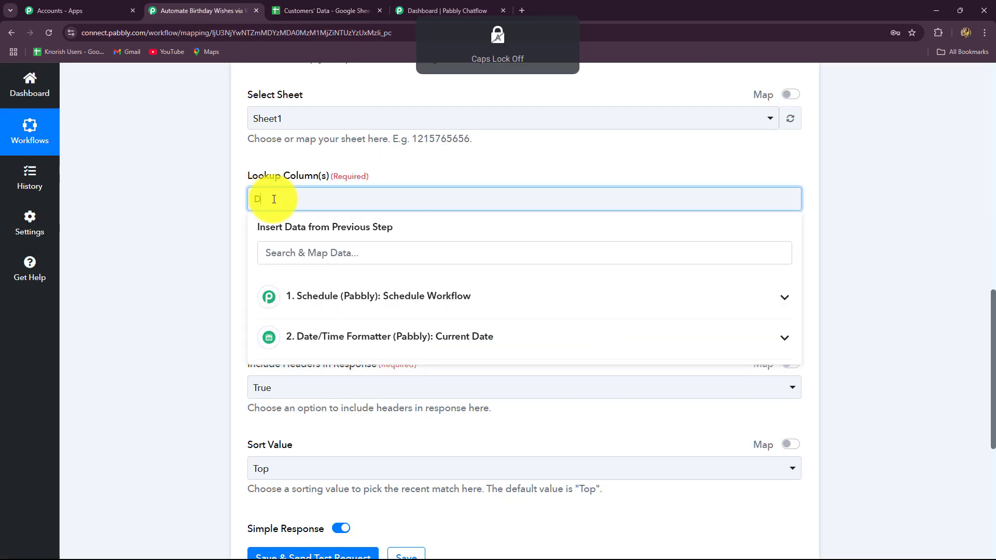
click(173, 230)
scroll(173, 230, down, 2)
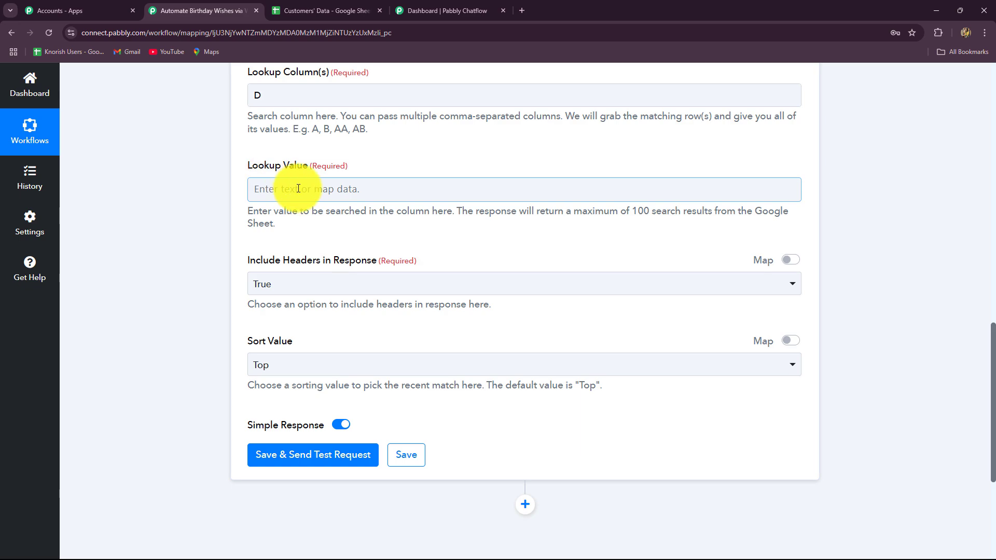
Examine the Current Date result available for the Lookup Value and compare its format with the sheet's birth dates
click(298, 189)
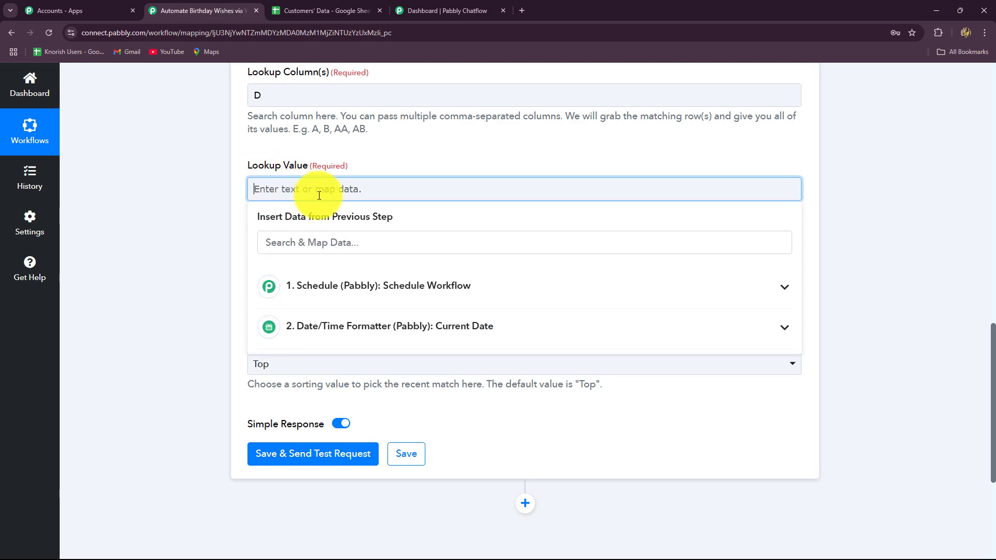
click(291, 329)
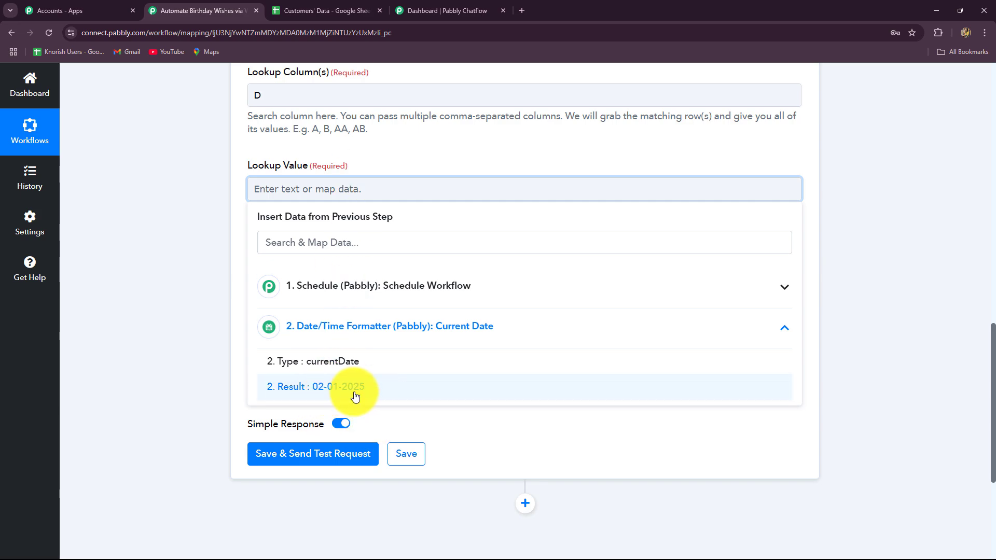
click(338, 5)
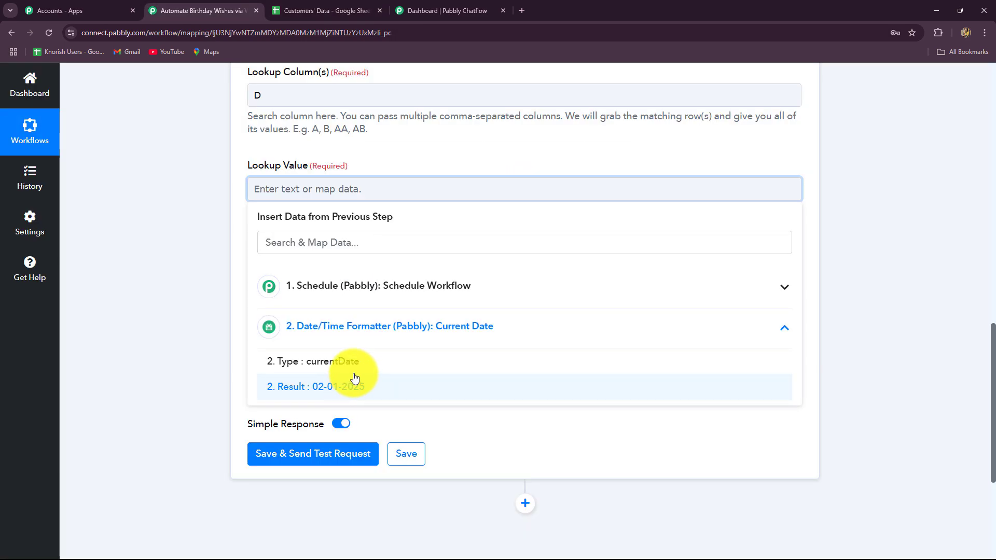
Insert a Text Formatter (Pabbly) action with the Split Text event between Current Date and Google Sheets, and connect it
scroll(190, 341, up, 10)
scroll(189, 341, up, 4)
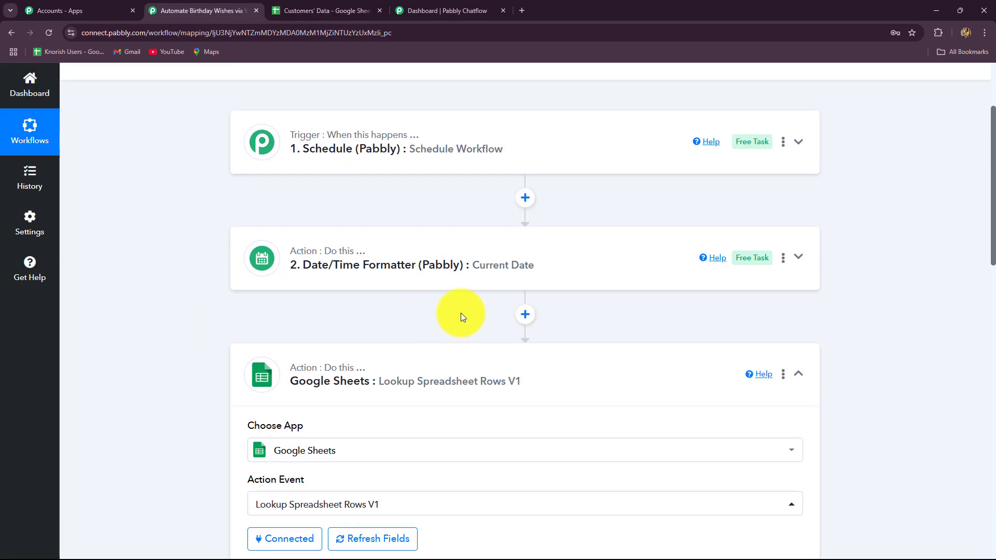
click(524, 314)
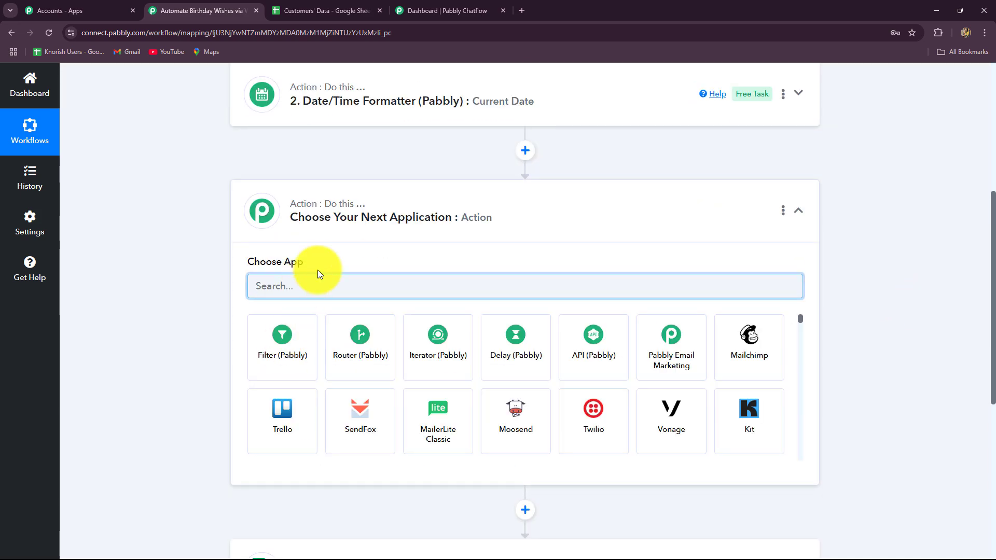
text(text)
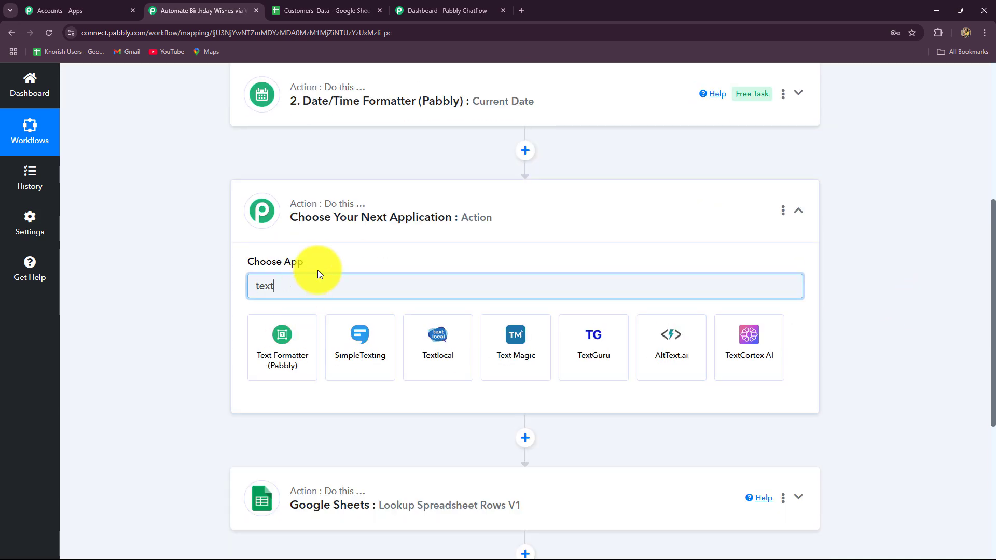
click(275, 351)
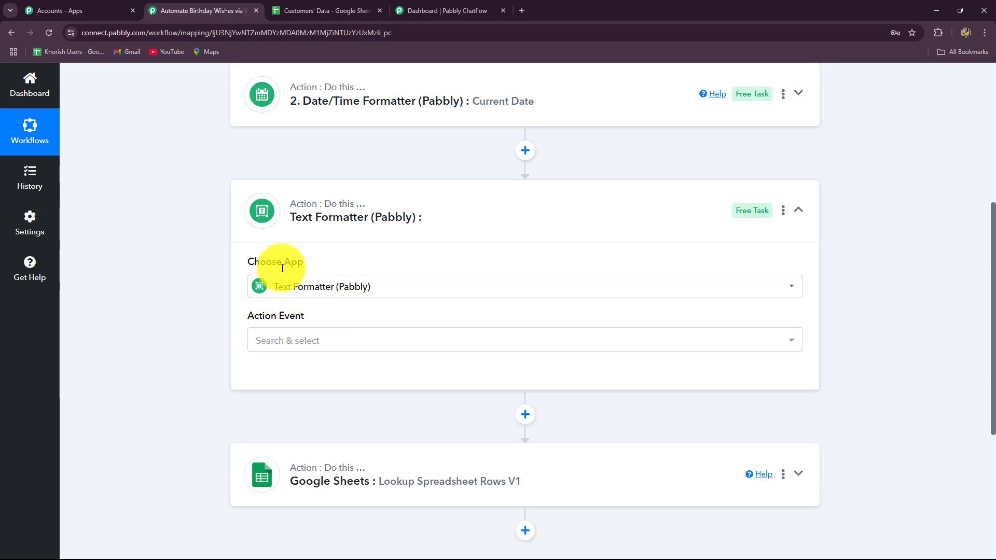
click(283, 350)
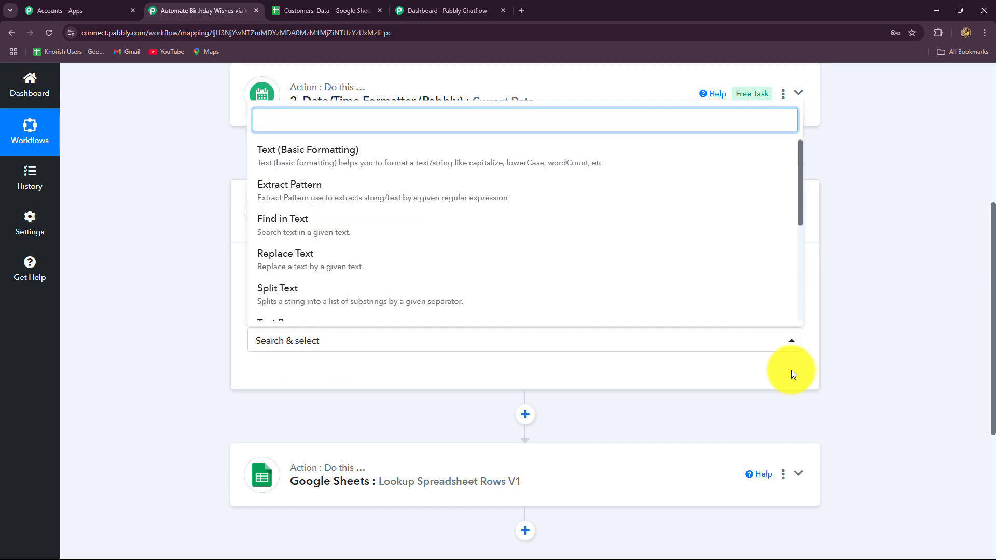
click(357, 289)
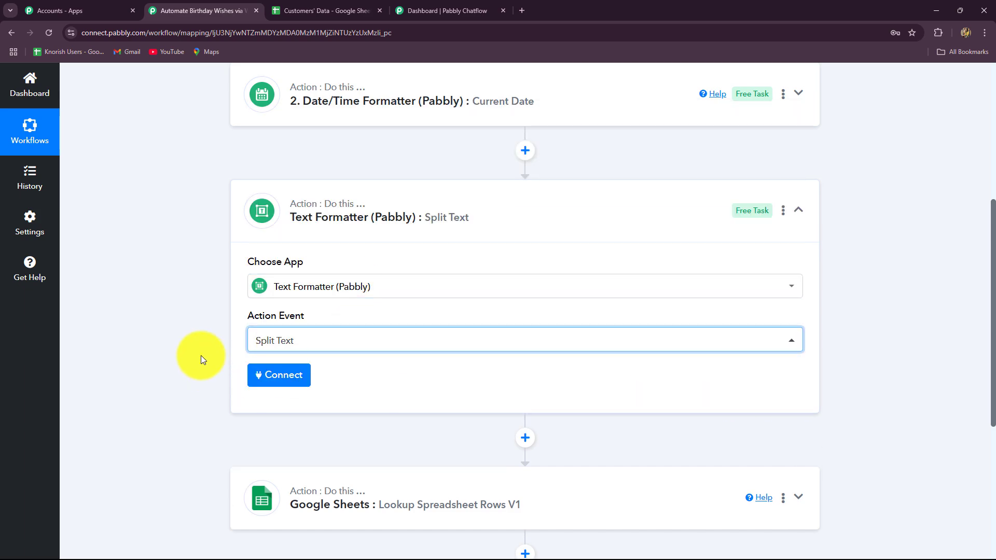
scroll(201, 356, down, 4)
click(284, 171)
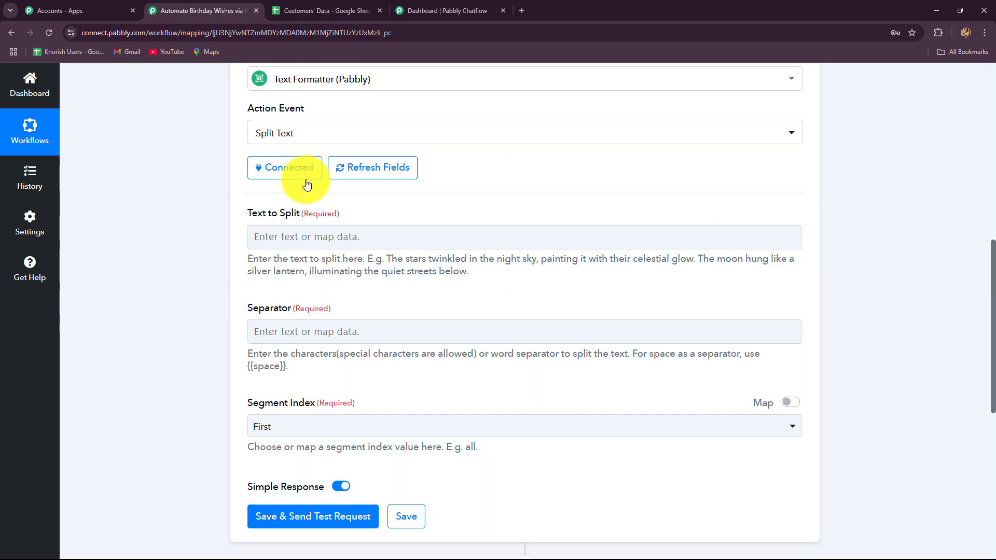
Map the Current Date step's Result as the Text to Split
scroll(254, 140, down, 1)
click(272, 185)
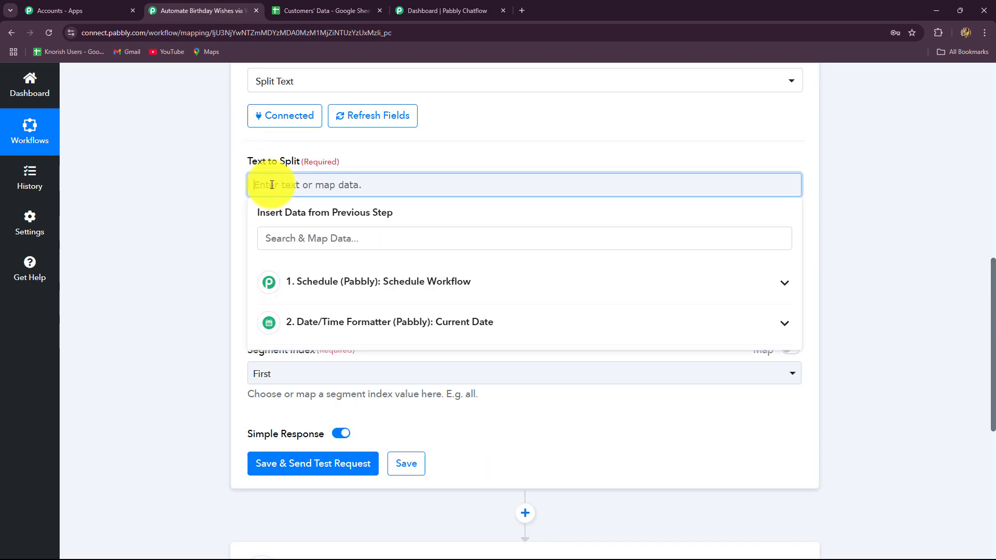
scroll(311, 223, down, 1)
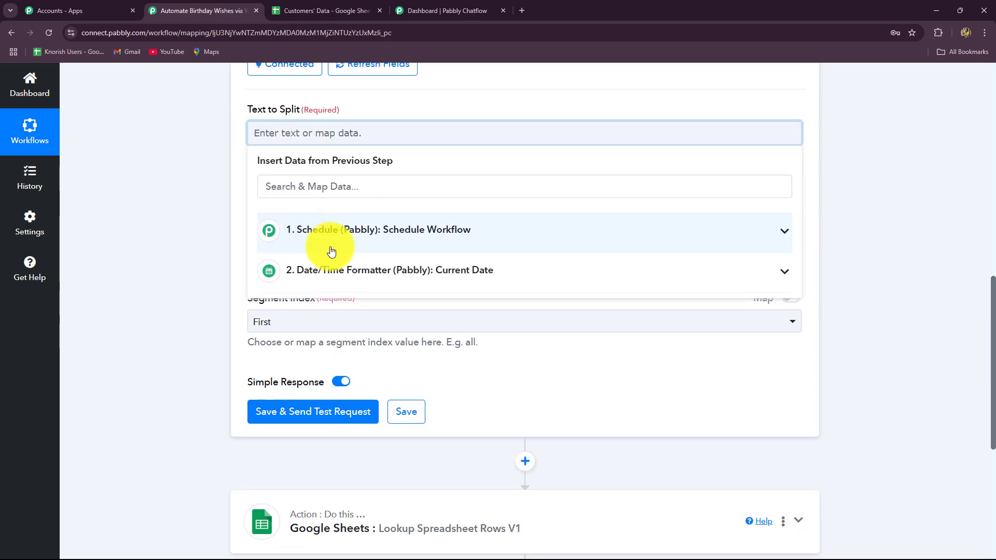
click(399, 281)
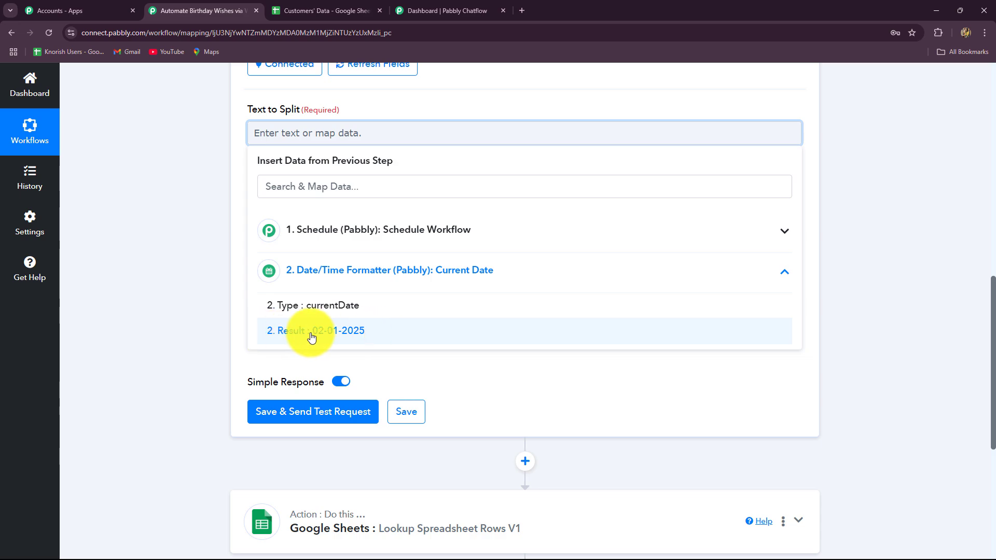
click(365, 333)
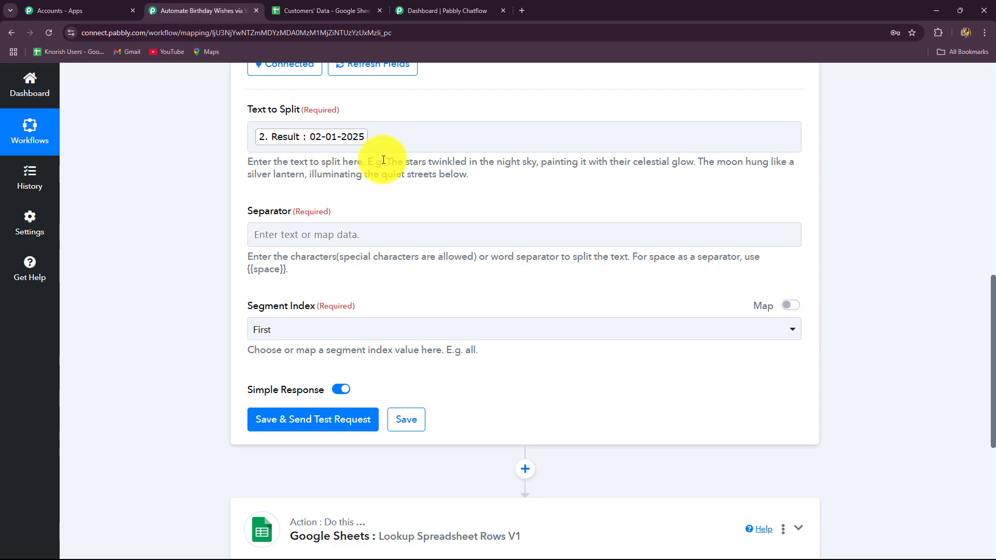
Enter a hyphen (-) as the separator for splitting the mapped date
scroll(373, 154, down, 3)
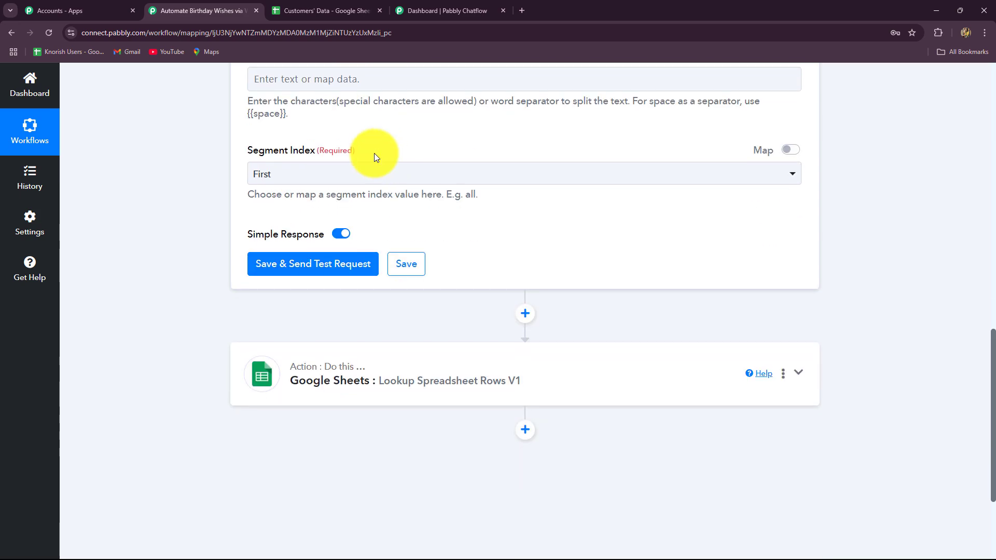
scroll(232, 178, up, 2)
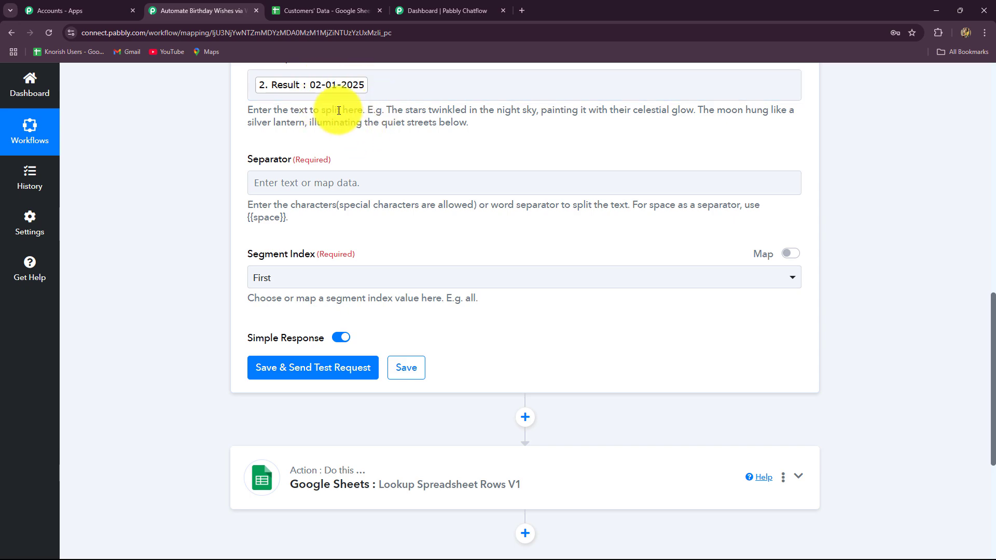
click(321, 92)
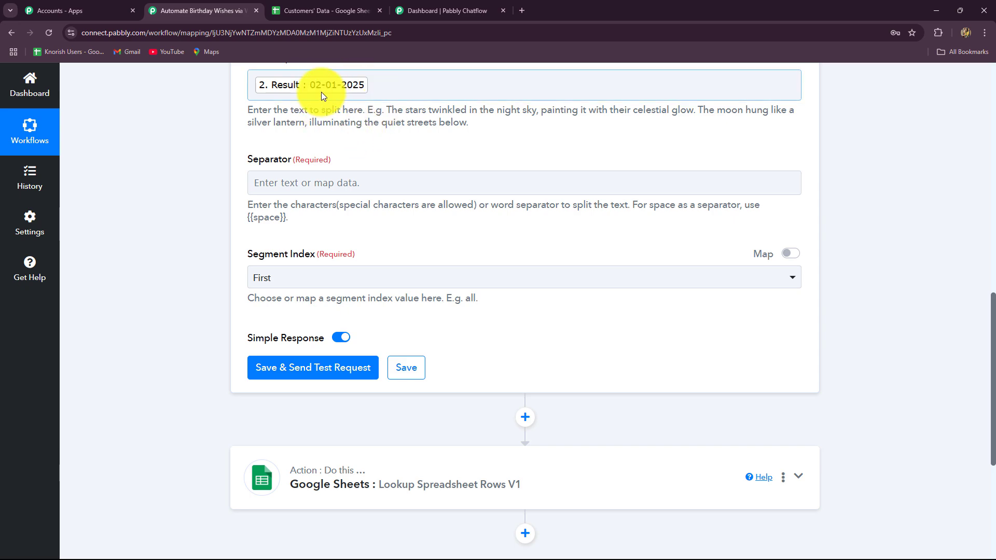
click(300, 172)
text(-)
click(161, 202)
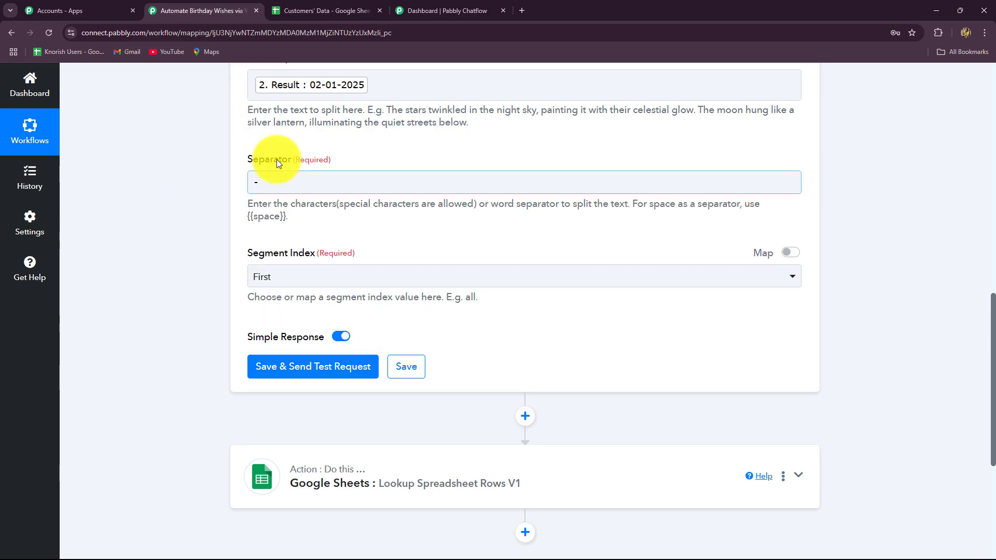
Set the Segment Index to All, save and test the Split Text action, and check the returned date parts
scroll(189, 228, down, 2)
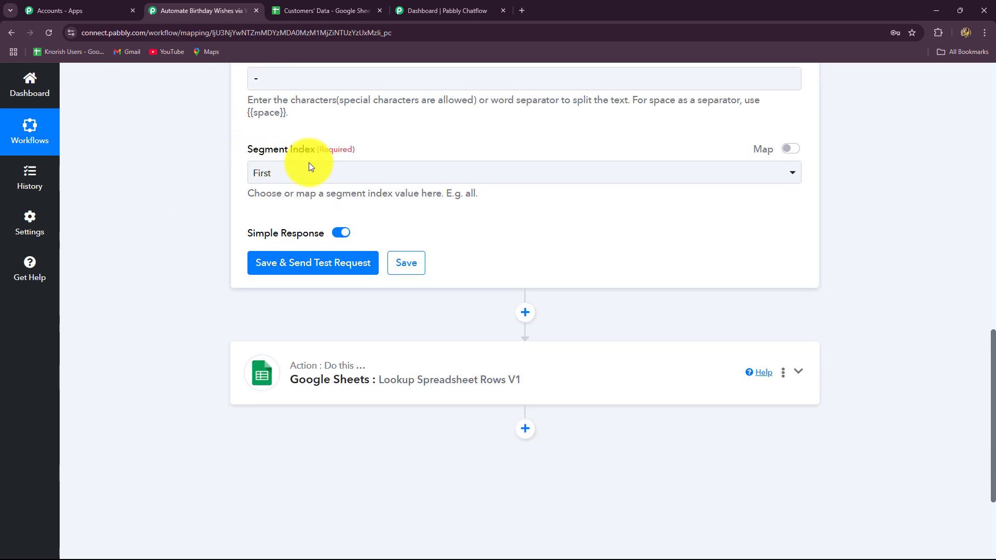
scroll(316, 182, up, 3)
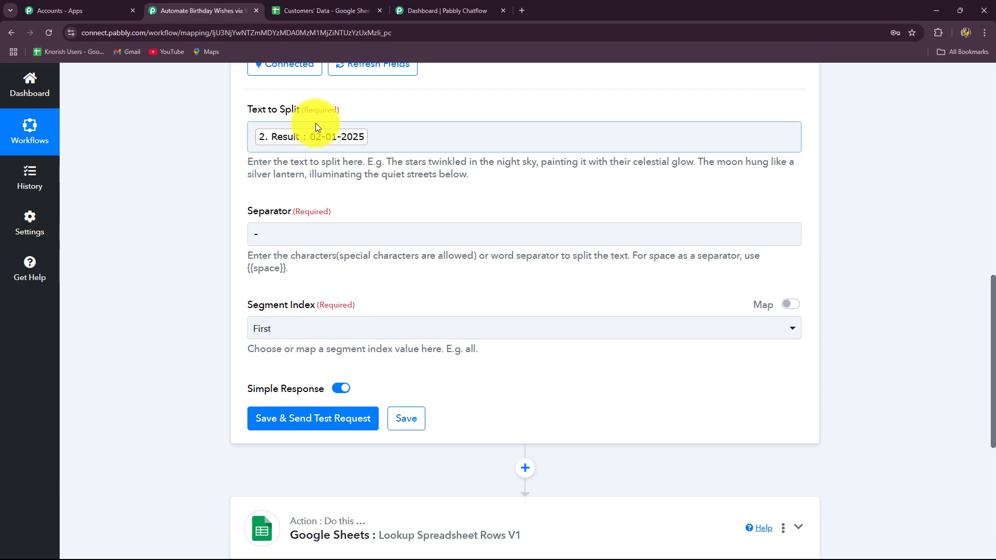
click(321, 333)
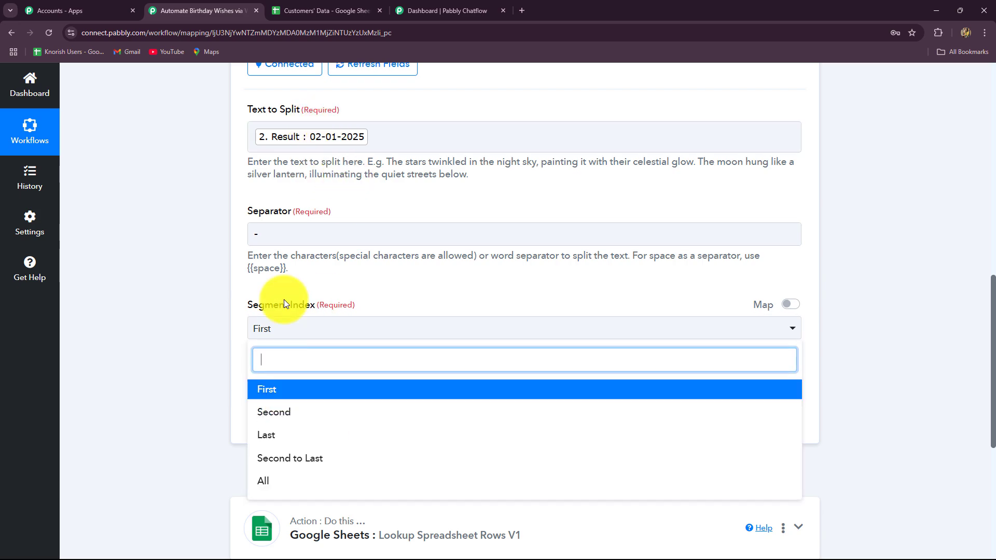
click(270, 480)
scroll(167, 327, down, 4)
click(303, 211)
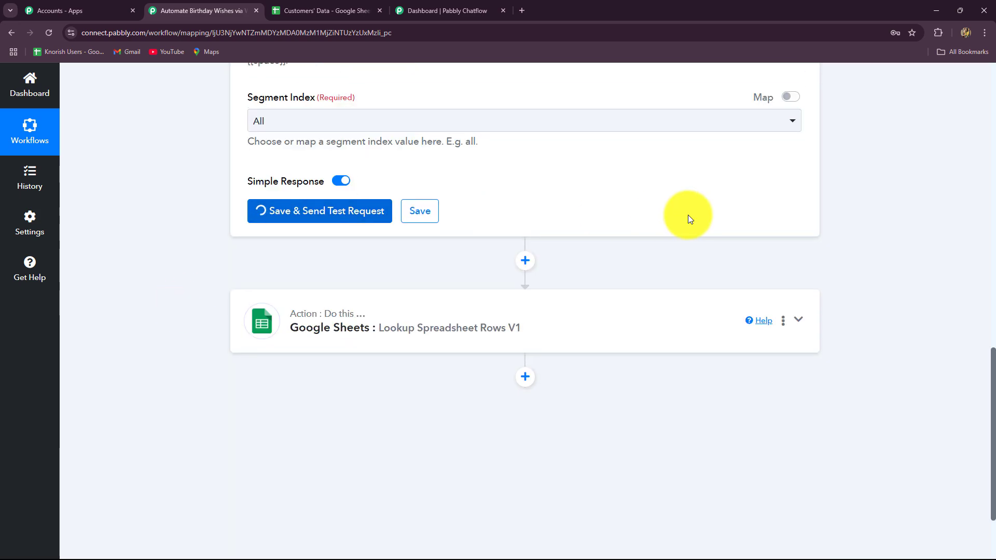
drag(581, 296, 517, 312)
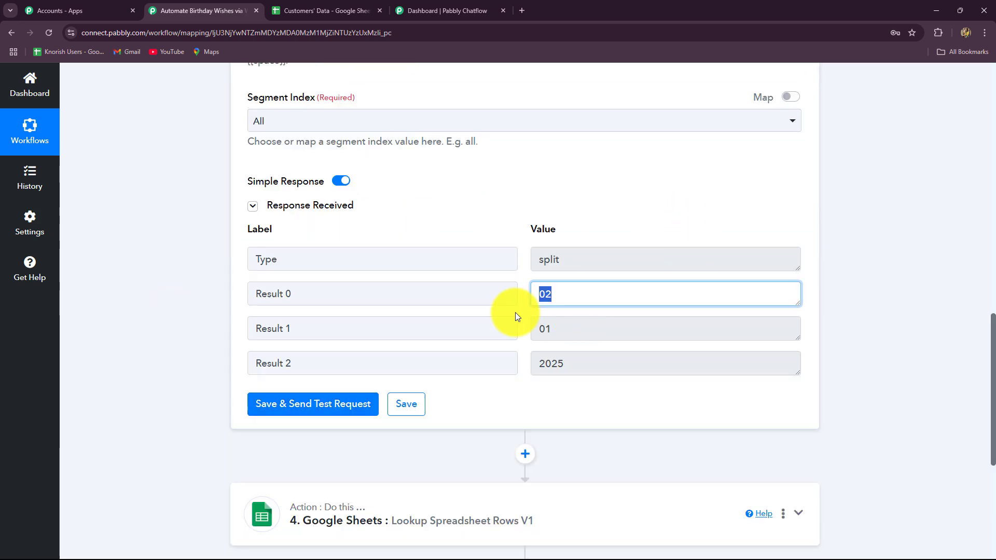
click(573, 338)
click(721, 369)
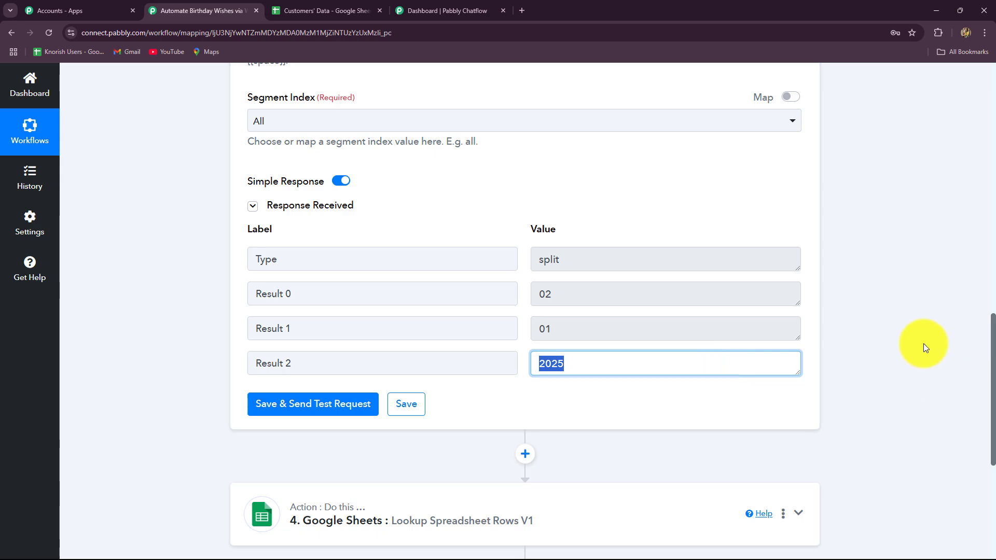
Map the Google Sheets Lookup Value as the Split Text Result 0 and Result 1, joined by a hyphen
scroll(788, 343, down, 5)
click(486, 263)
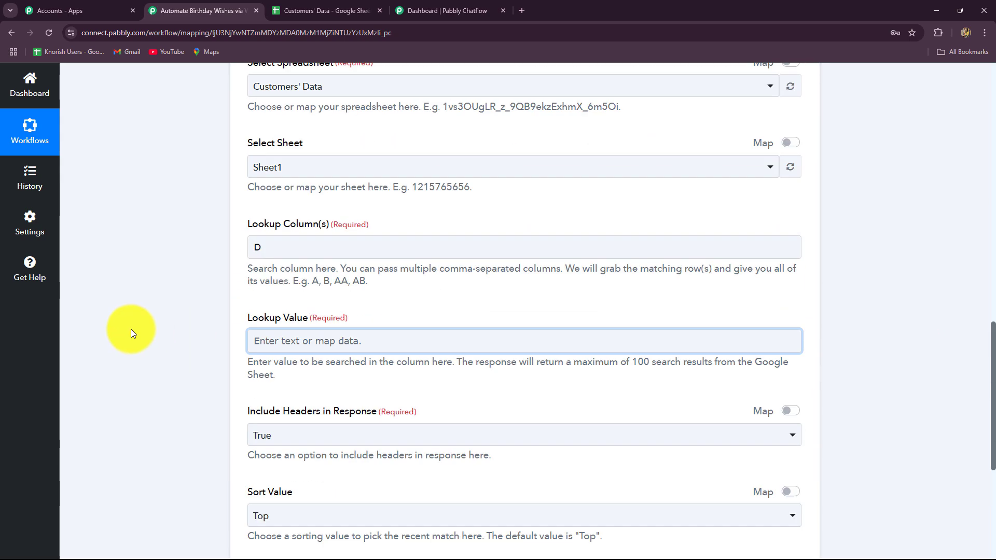
scroll(131, 325, down, 4)
click(255, 288)
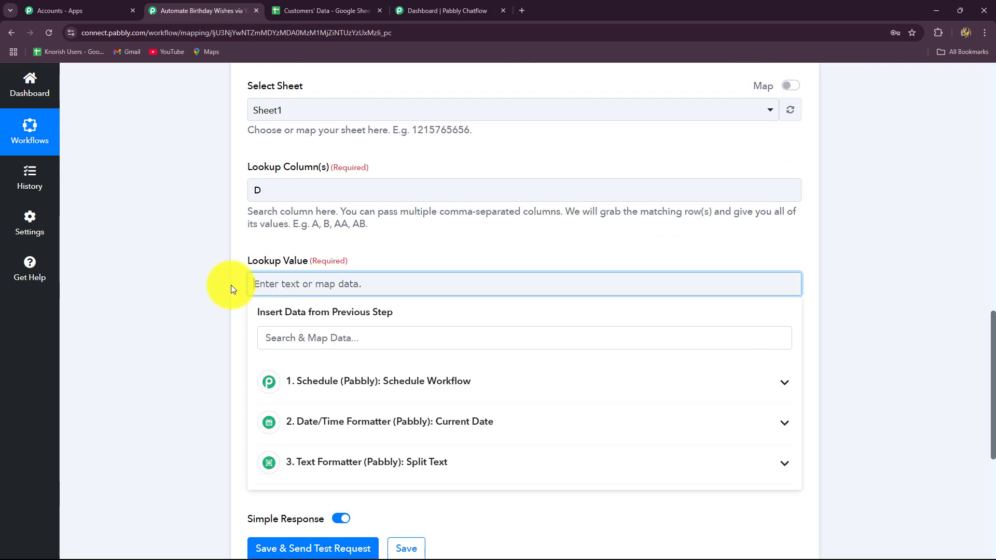
scroll(164, 288, down, 4)
scroll(340, 371, up, 2)
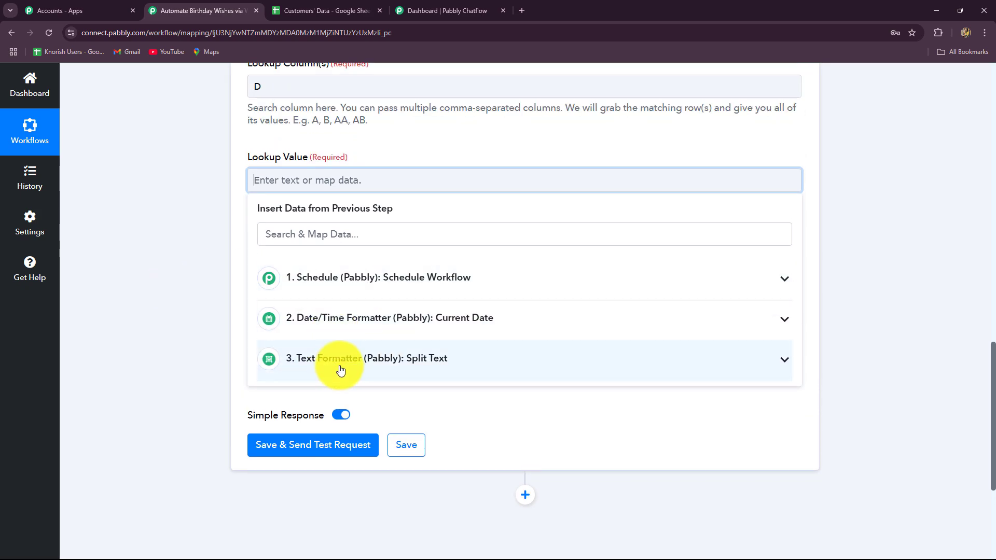
click(341, 377)
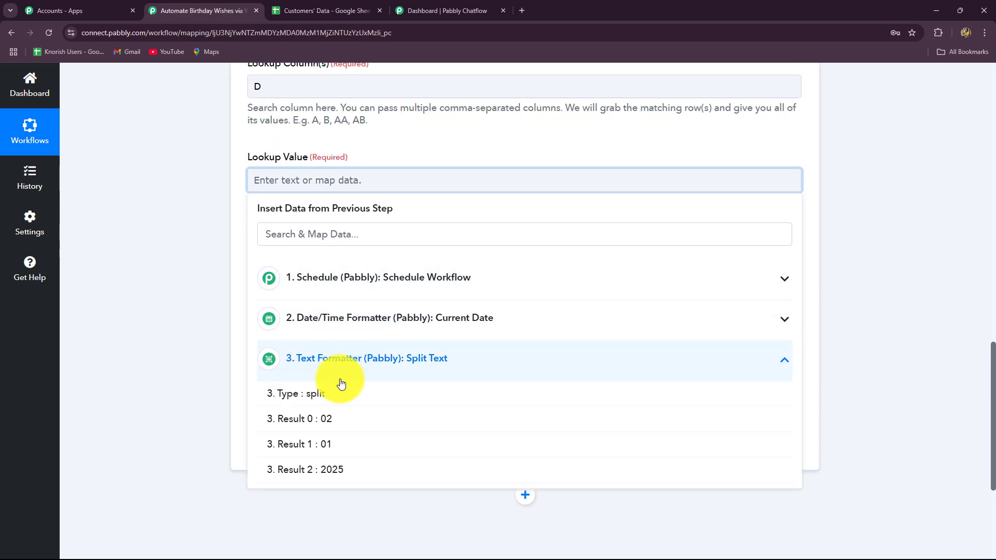
click(337, 425)
text(-)
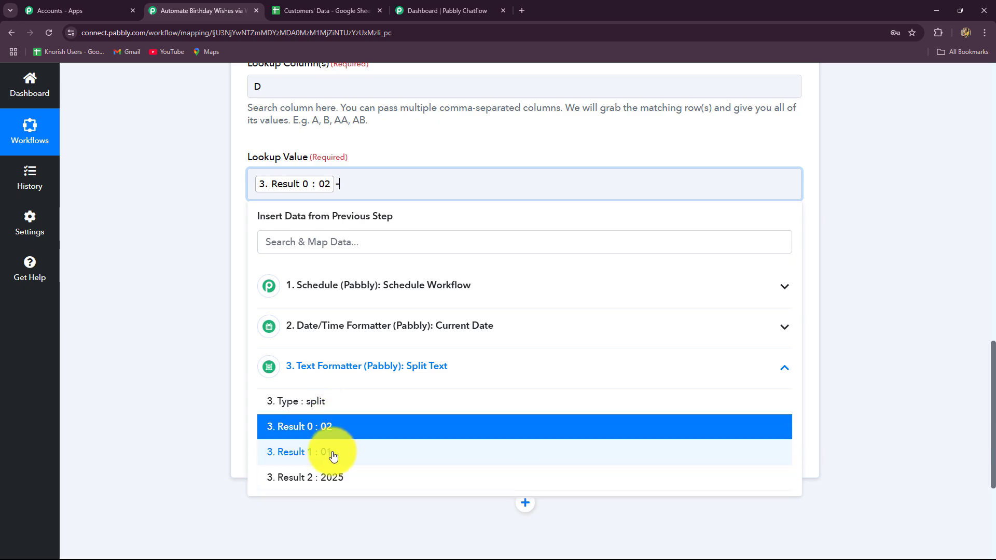
click(334, 453)
click(204, 337)
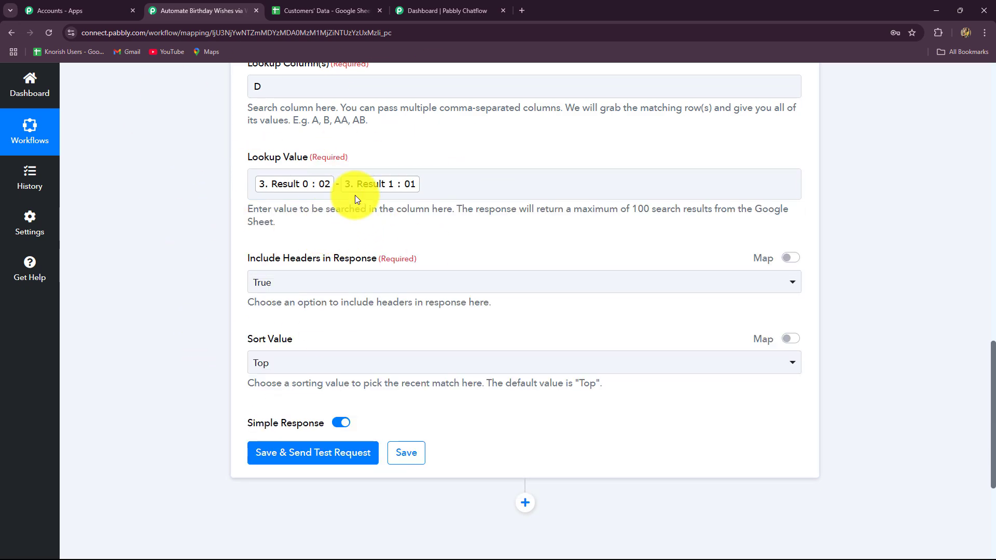
Compare the lookup settings with the Customers' Data sheet and turn off Simple Response for the Google Sheets lookup
scroll(660, 423, down, 4)
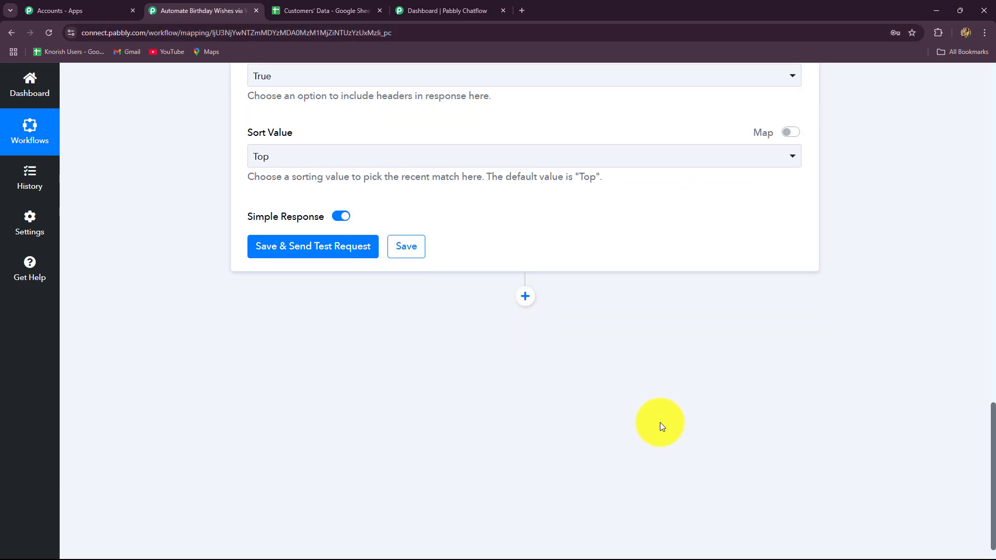
scroll(660, 422, up, 2)
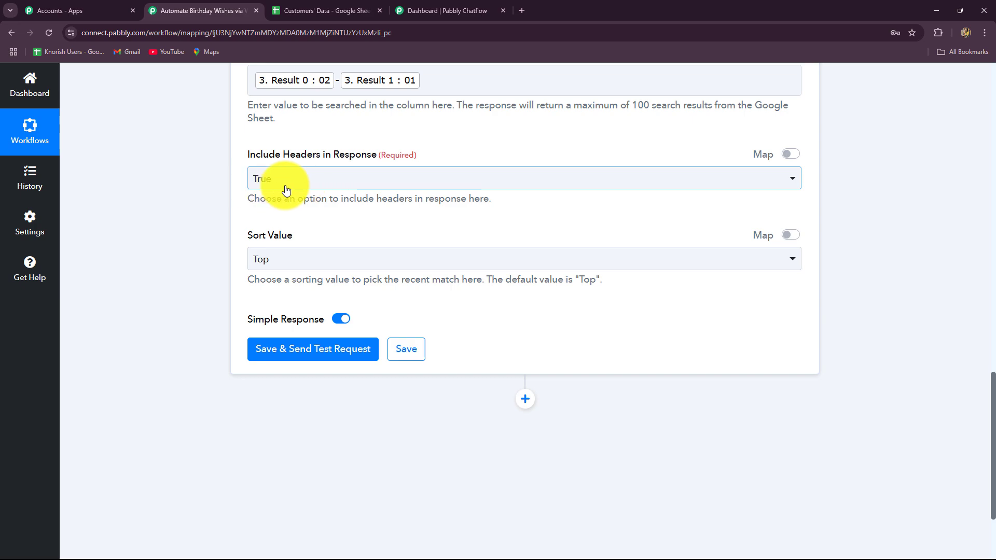
click(324, 12)
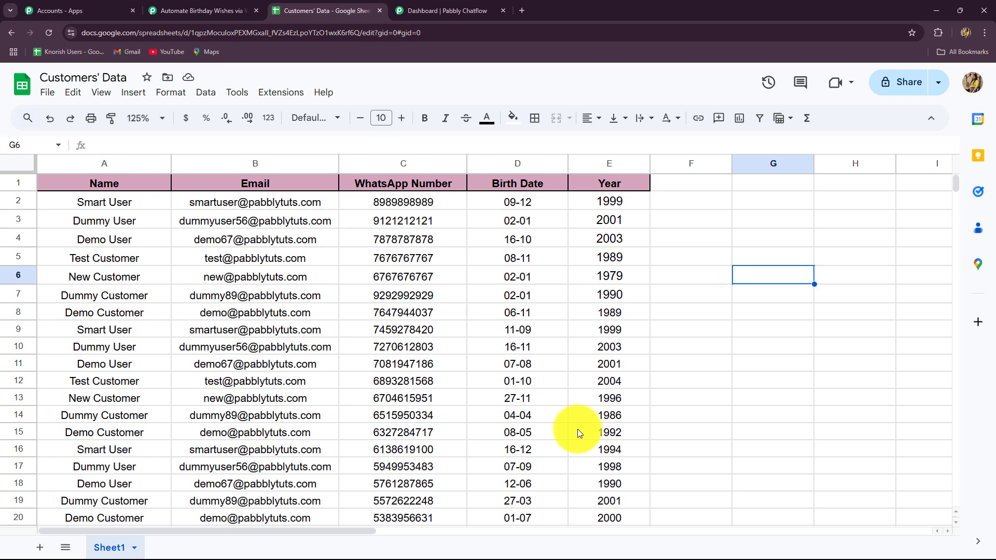
click(207, 11)
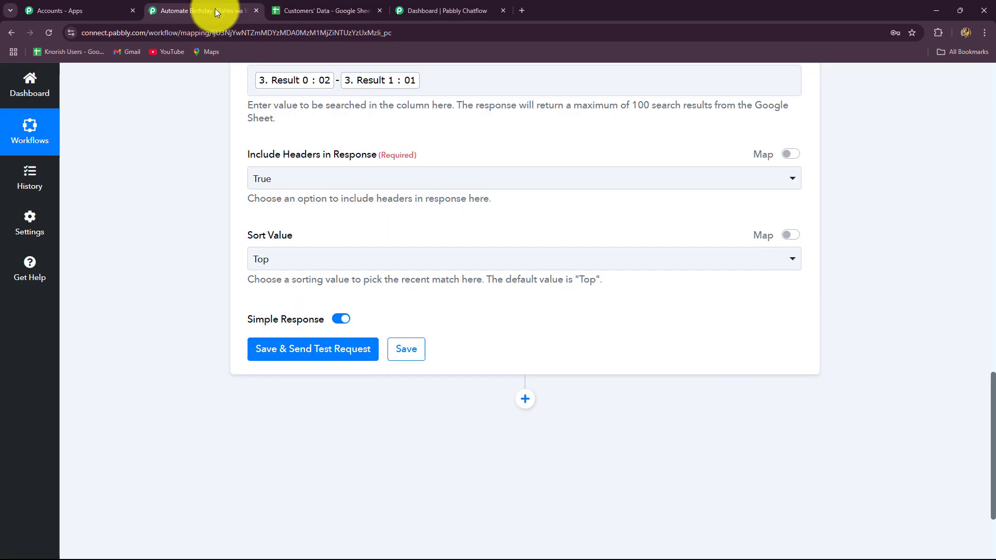
click(321, 11)
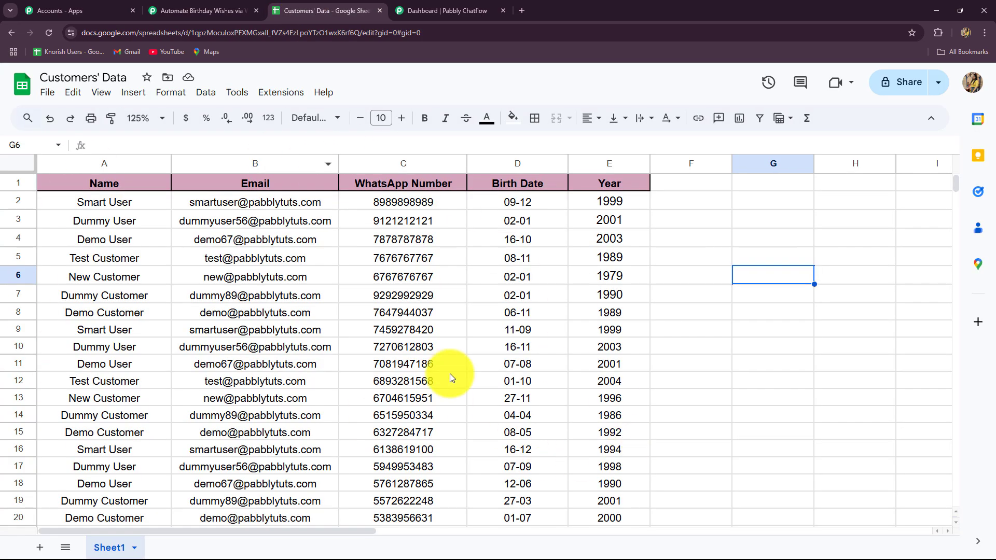
scroll(450, 374, down, 5)
scroll(450, 373, up, 5)
click(234, 12)
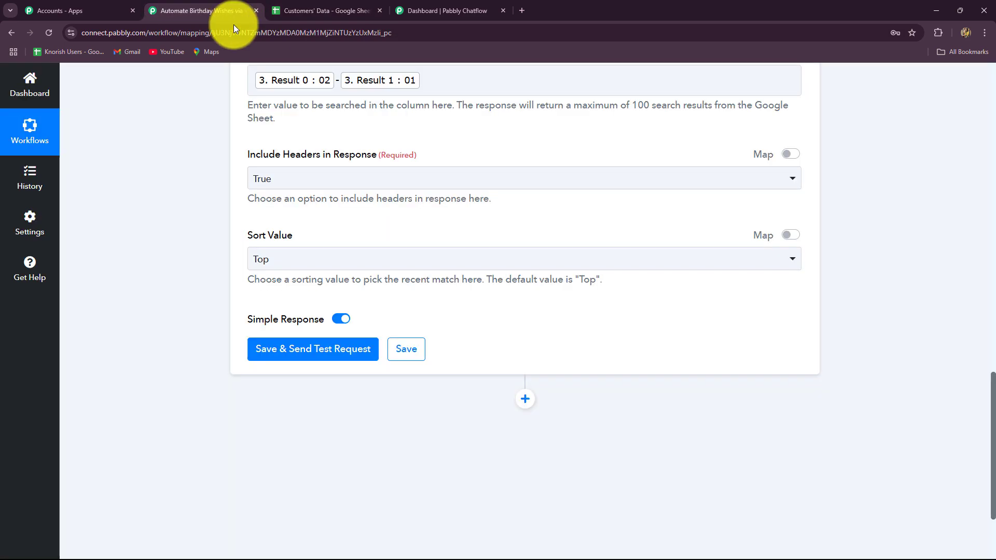
click(337, 320)
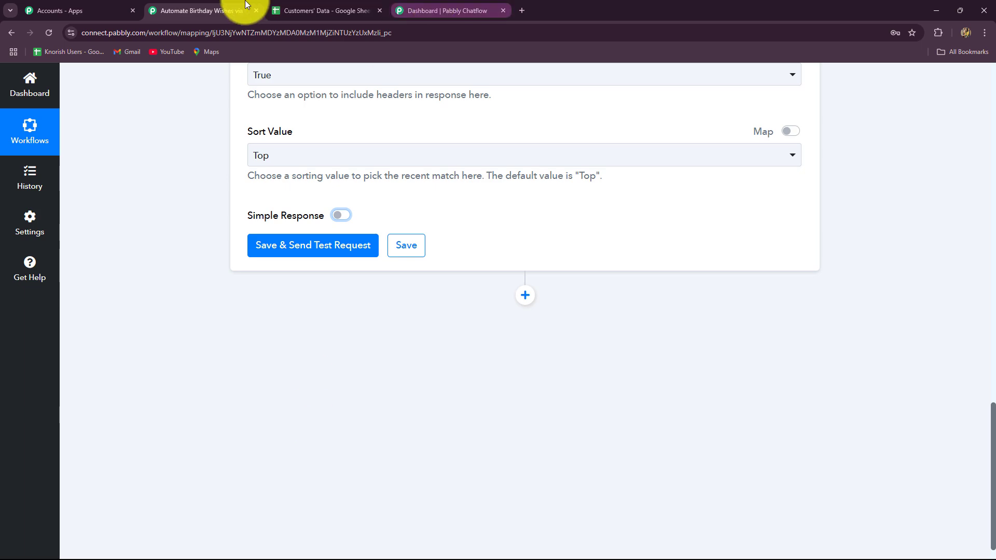
click(291, 10)
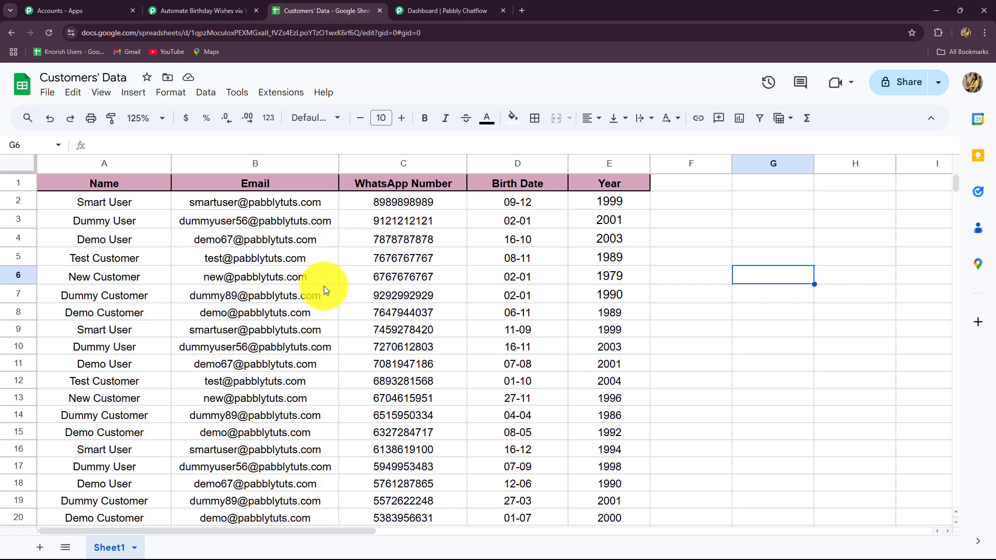
Save the Google Sheets lookup action with a test request, and enlarge the Response Result value
click(187, 10)
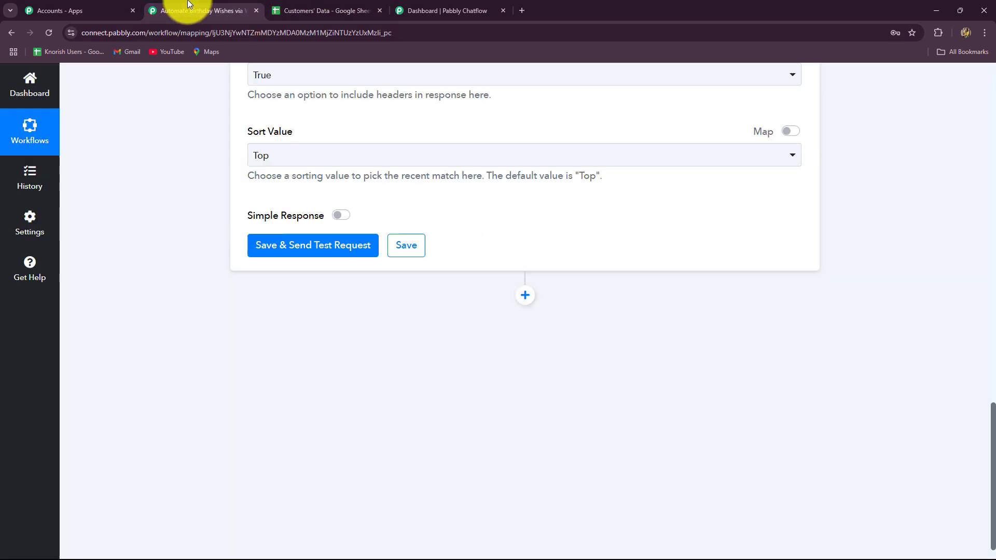
click(316, 255)
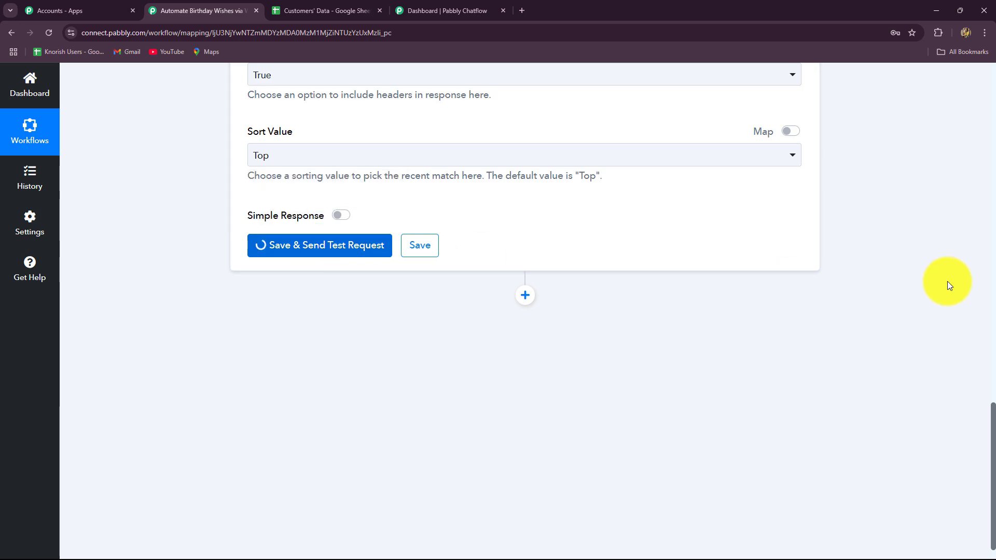
scroll(929, 273, down, 3)
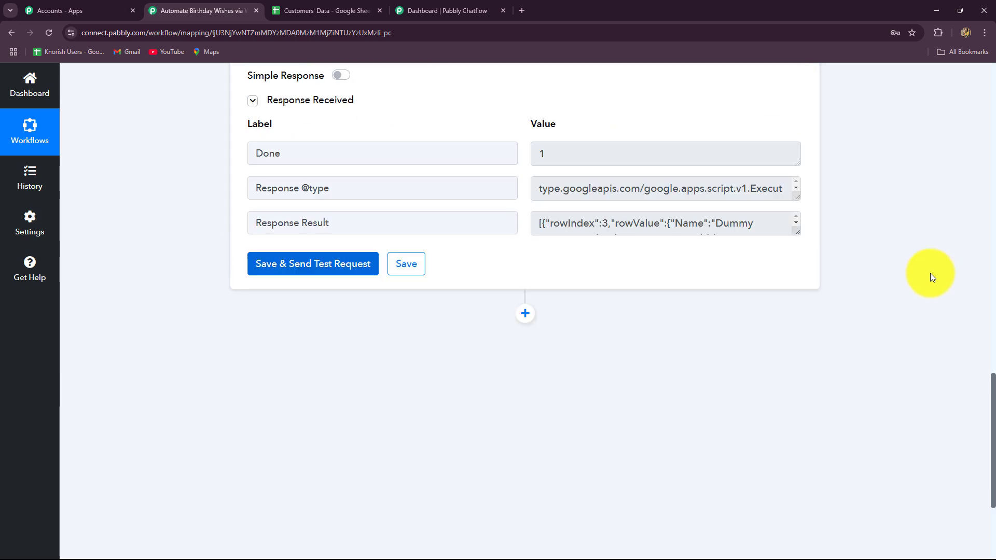
drag(799, 215, 762, 417)
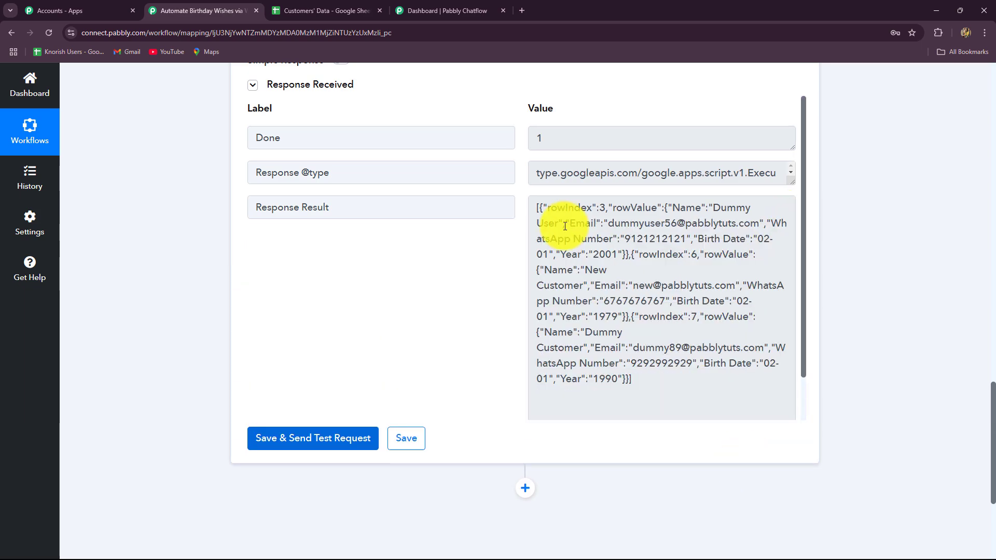
Examine the row entries in the lookup's Response Result and compare them with the Customers' Data sheet
drag(535, 208, 661, 396)
drag(537, 347, 674, 394)
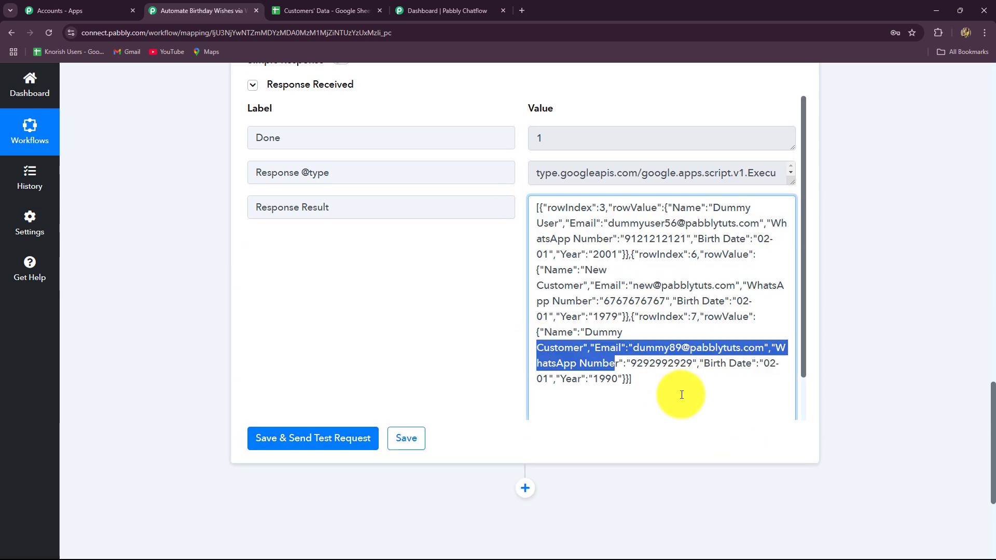
click(564, 287)
drag(538, 286, 669, 348)
drag(539, 210, 652, 274)
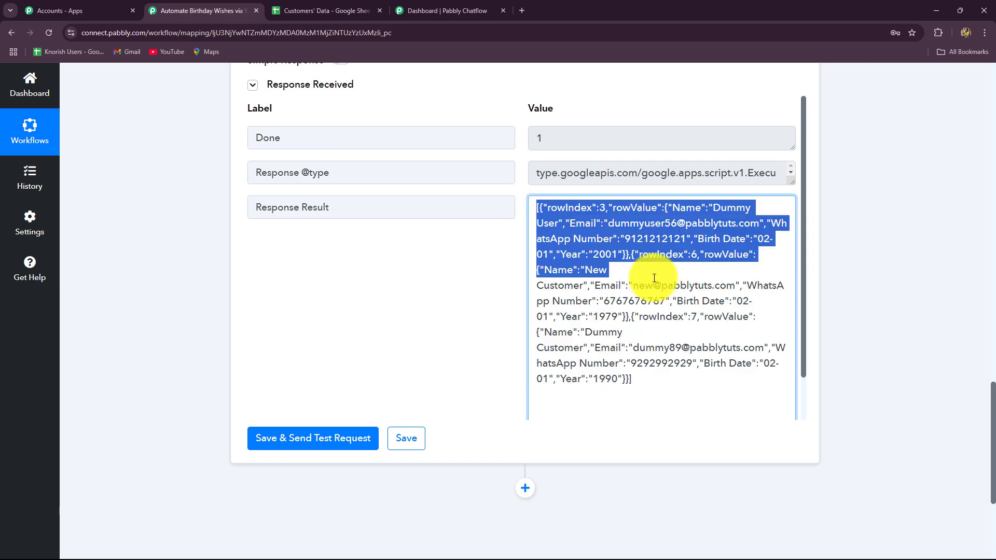
click(327, 12)
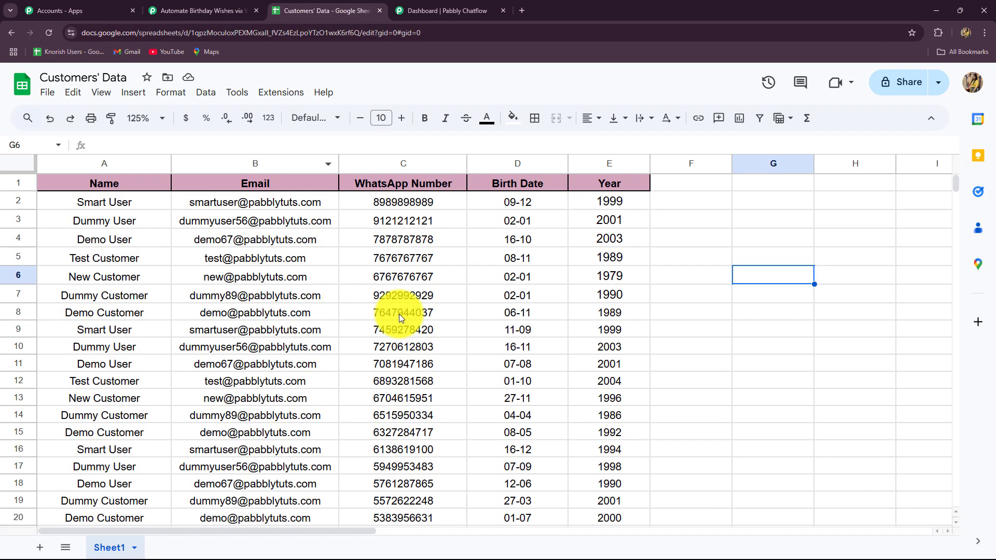
click(203, 11)
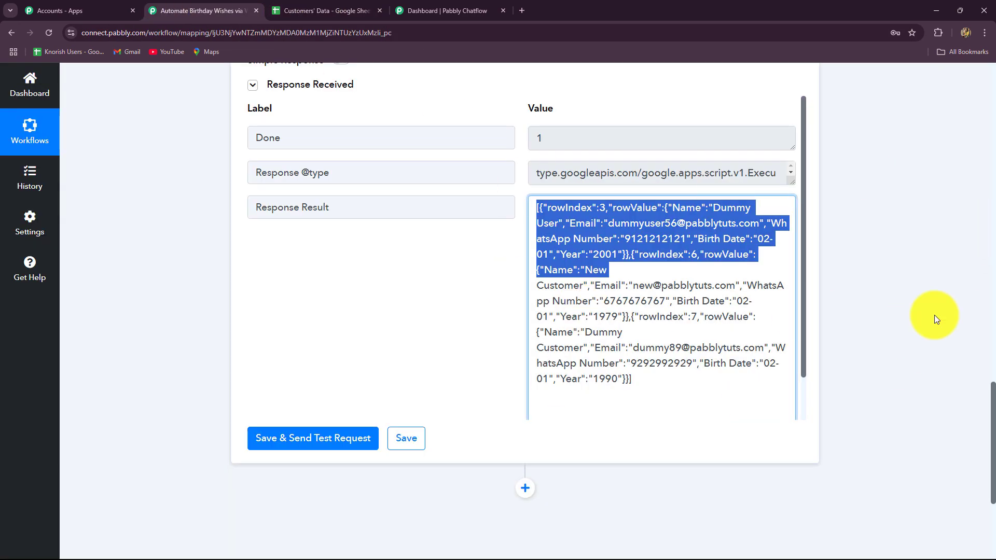
scroll(992, 318, down, 4)
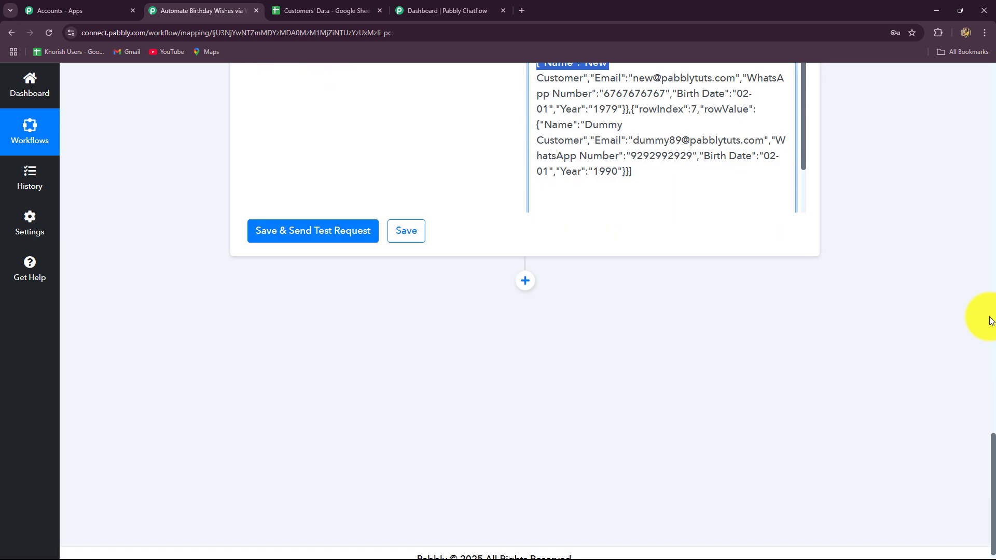
scroll(679, 366, up, 3)
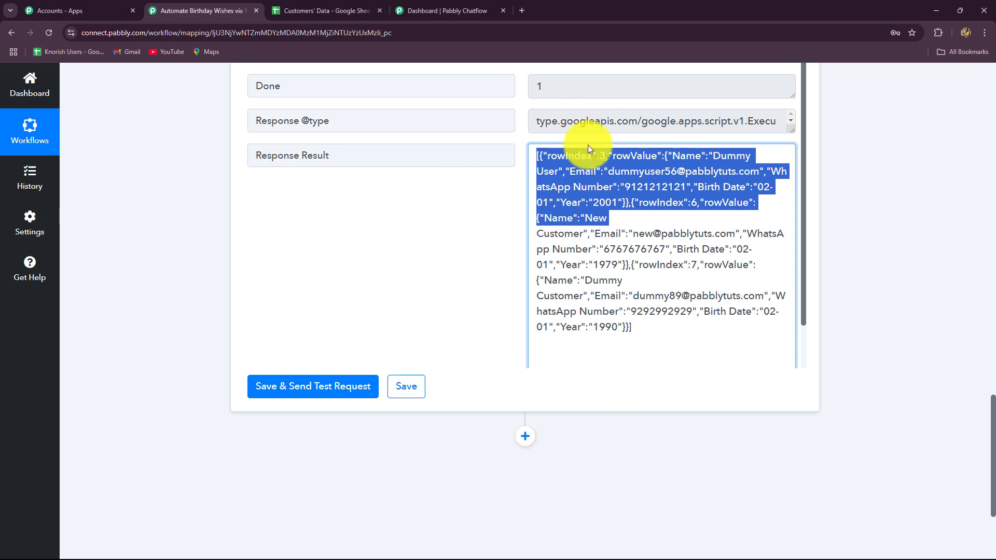
Add an Iterator (Pabbly) action after the Google Sheets lookup, with Process Arrays as the action event
scroll(981, 332, down, 3)
click(525, 280)
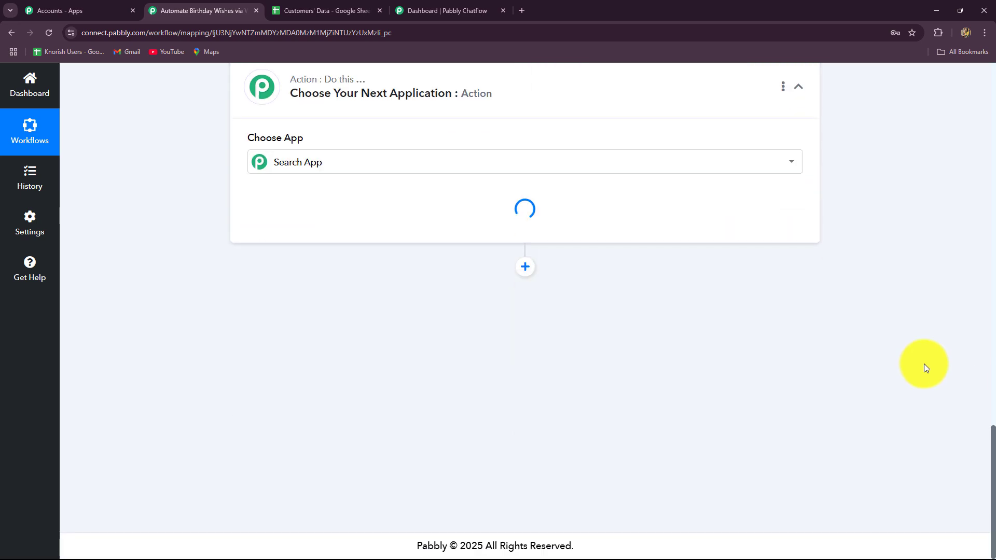
scroll(395, 322, up, 3)
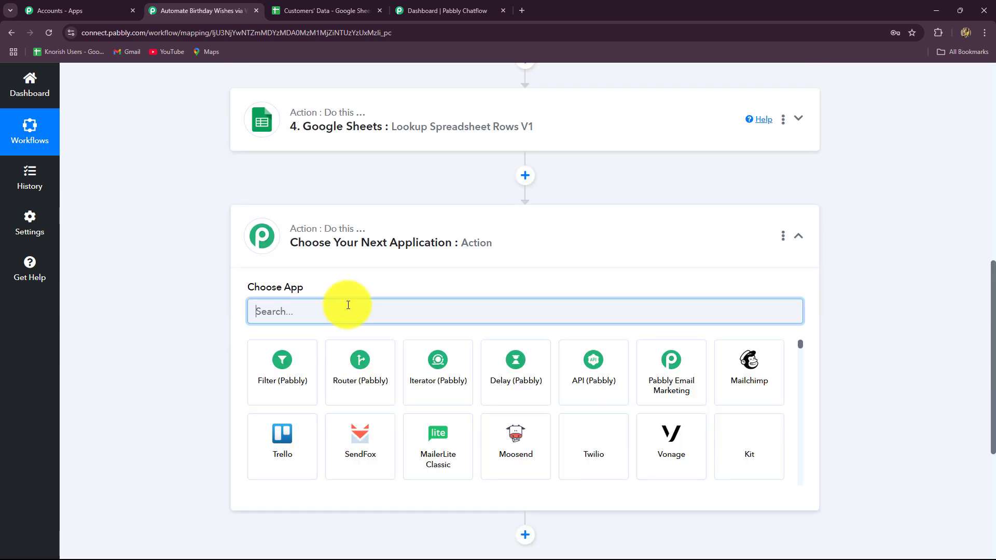
click(438, 371)
scroll(164, 347, down, 3)
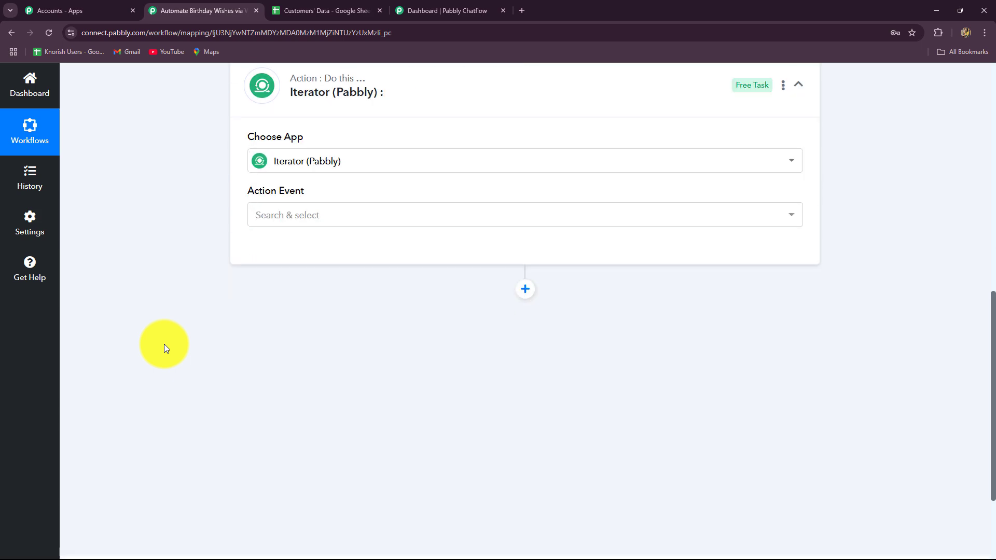
click(271, 217)
click(268, 268)
scroll(201, 303, up, 2)
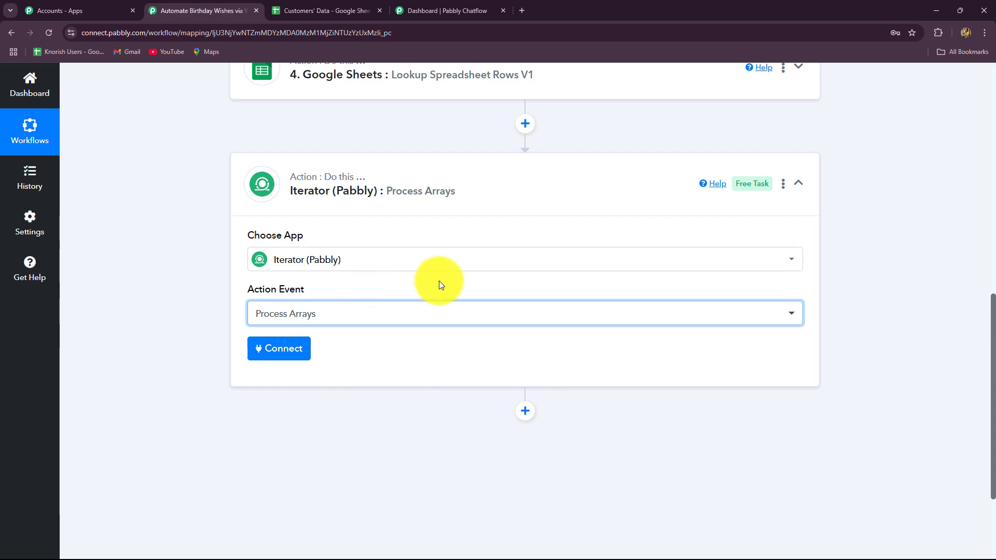
Connect the Iterator, choose 4. Response Result [] as its array, and save it with a test request
scroll(439, 281, down, 3)
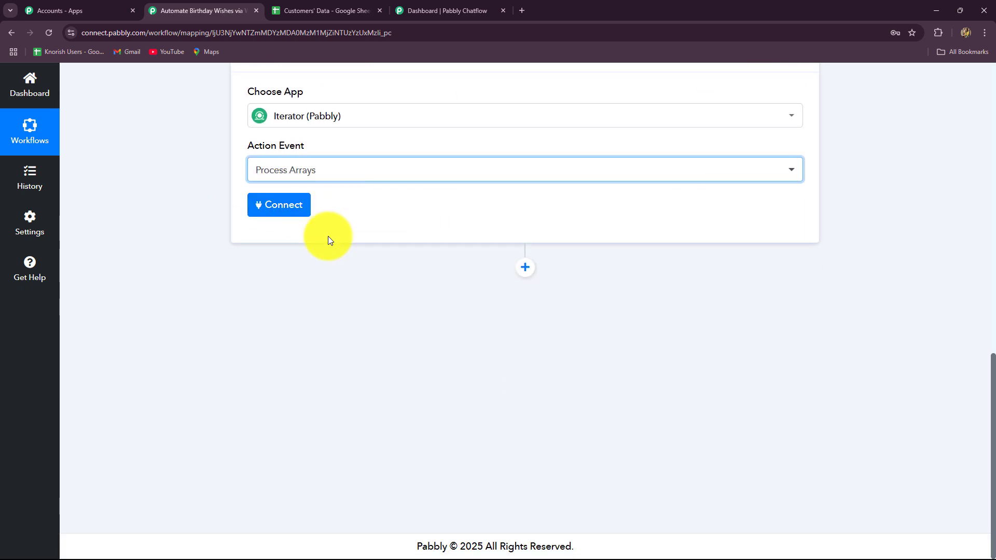
click(286, 206)
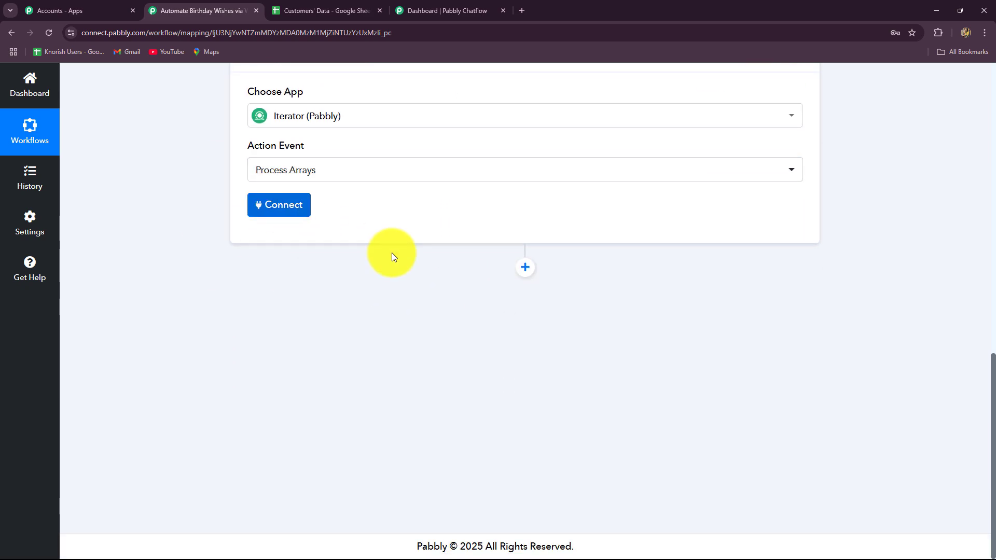
click(336, 275)
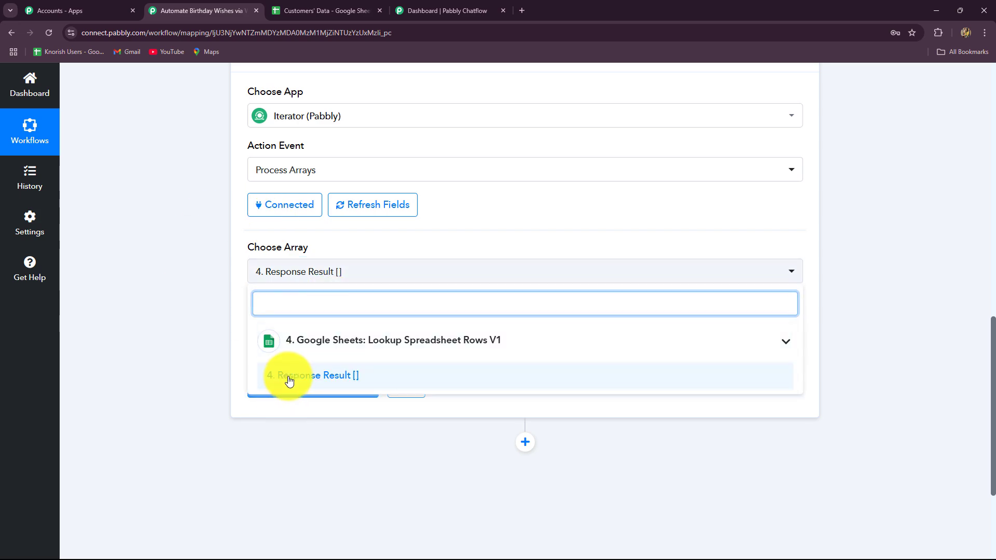
click(285, 378)
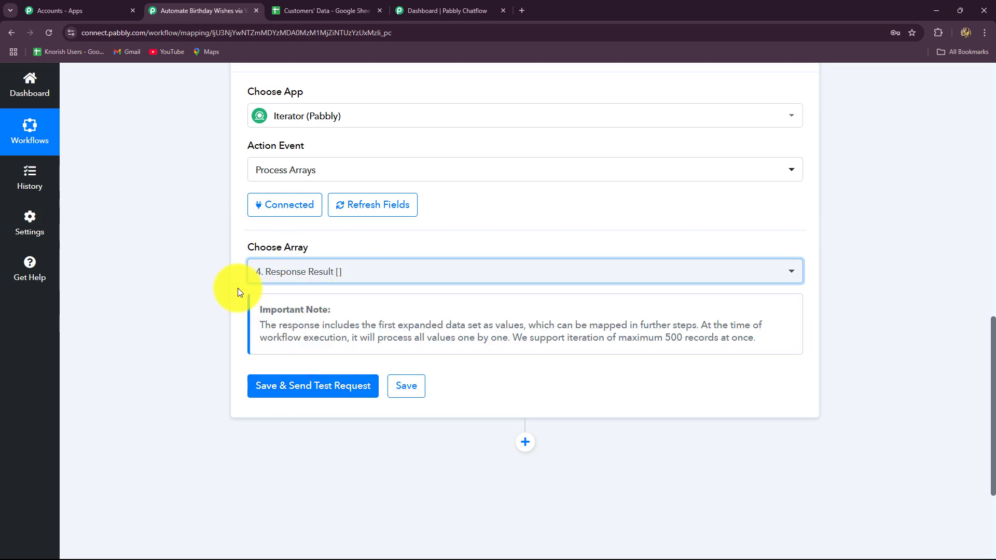
click(316, 388)
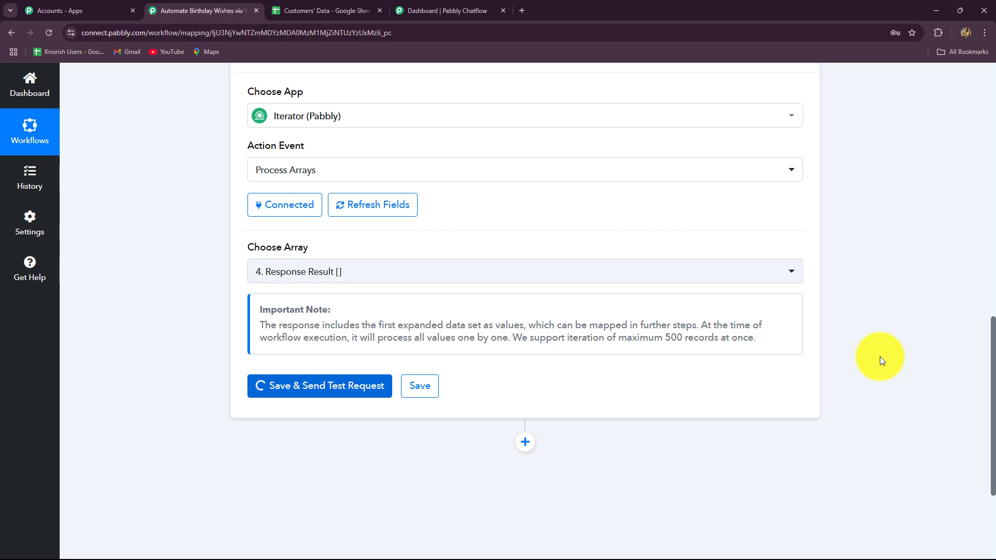
scroll(657, 211, down, 4)
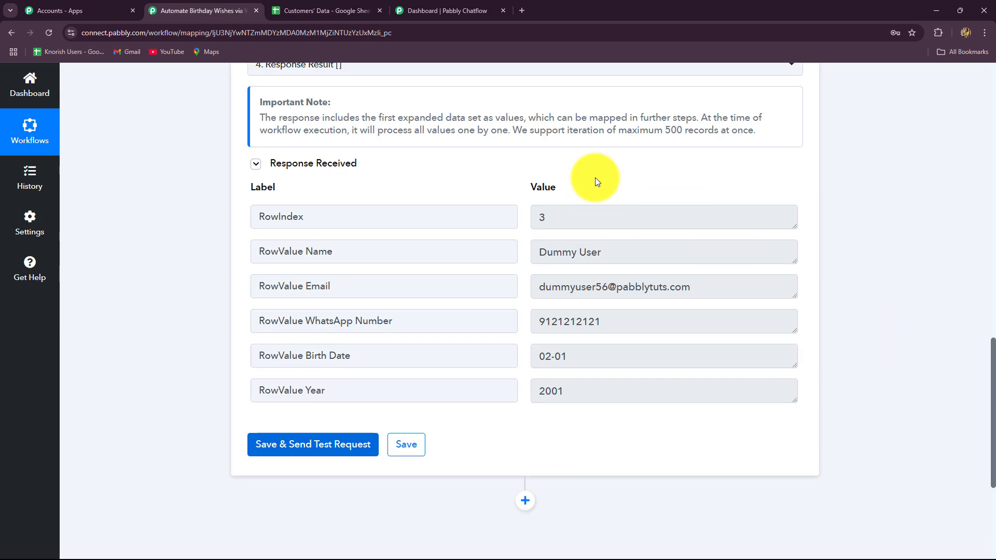
Compare the Iterator's response fields with row 3 of the Customers' Data sheet, and view the Pabbly Chatflow dashboard
double_click(641, 395)
click(779, 306)
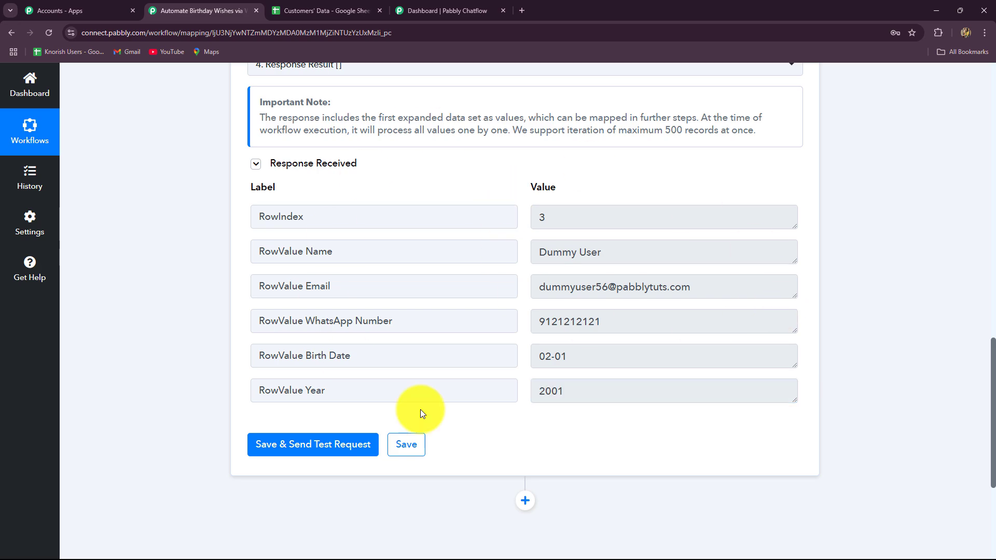
double_click(557, 211)
click(318, 10)
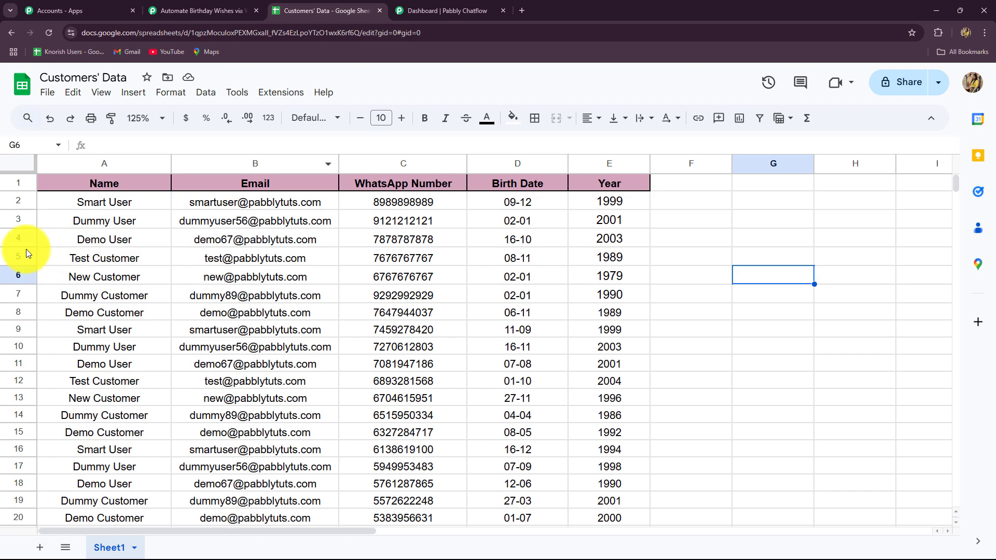
click(18, 221)
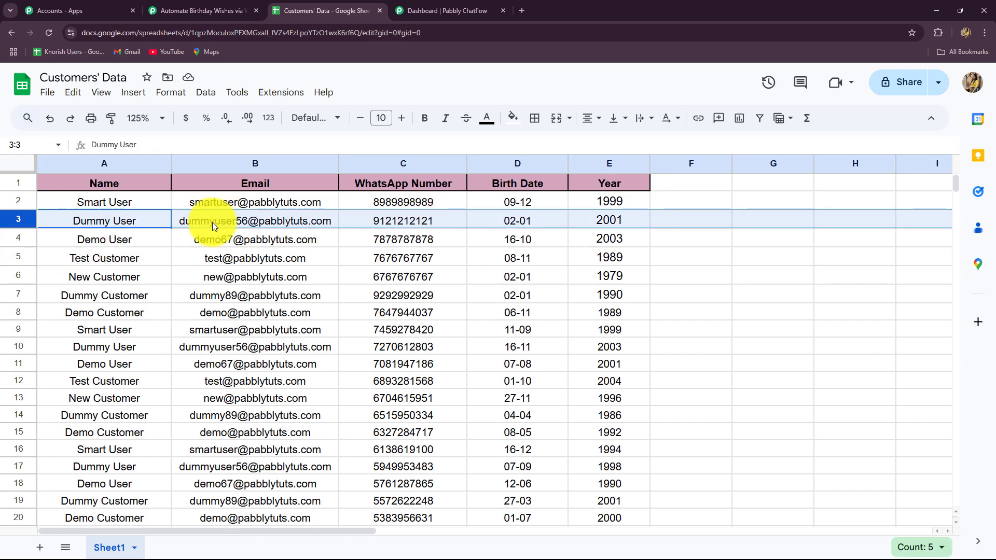
click(210, 14)
scroll(983, 272, down, 4)
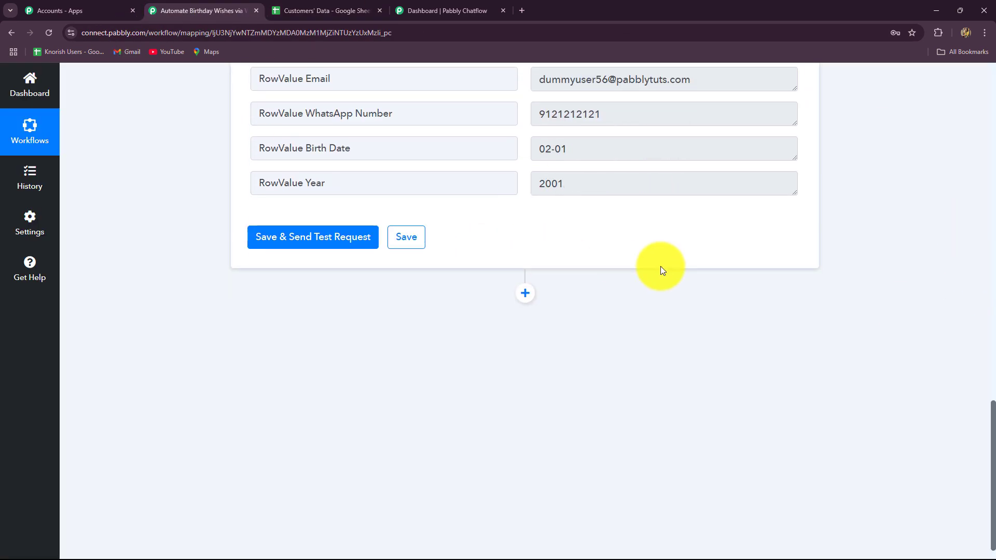
scroll(662, 268, up, 3)
scroll(733, 329, down, 3)
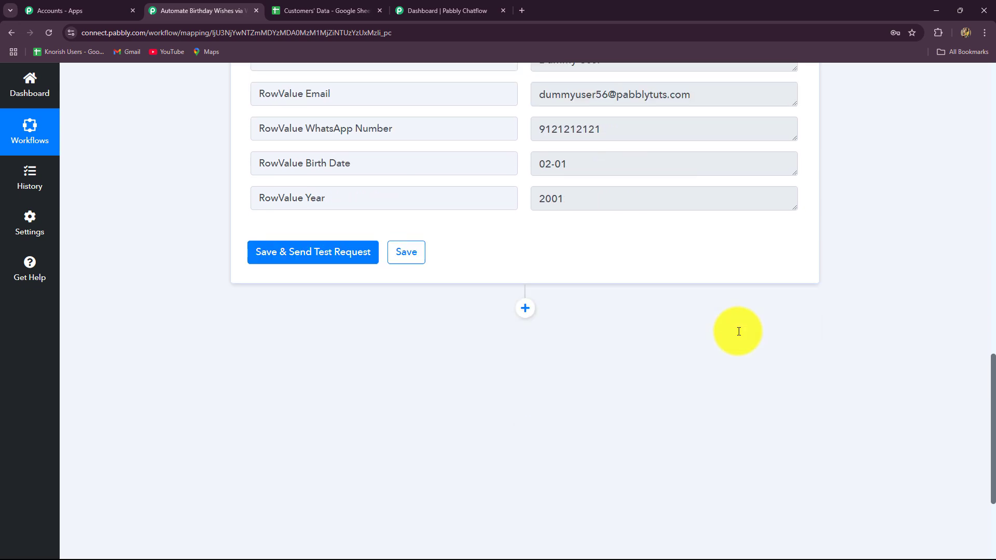
scroll(739, 331, down, 1)
key(ctrl+Tab)
key(ctrl+Tab)
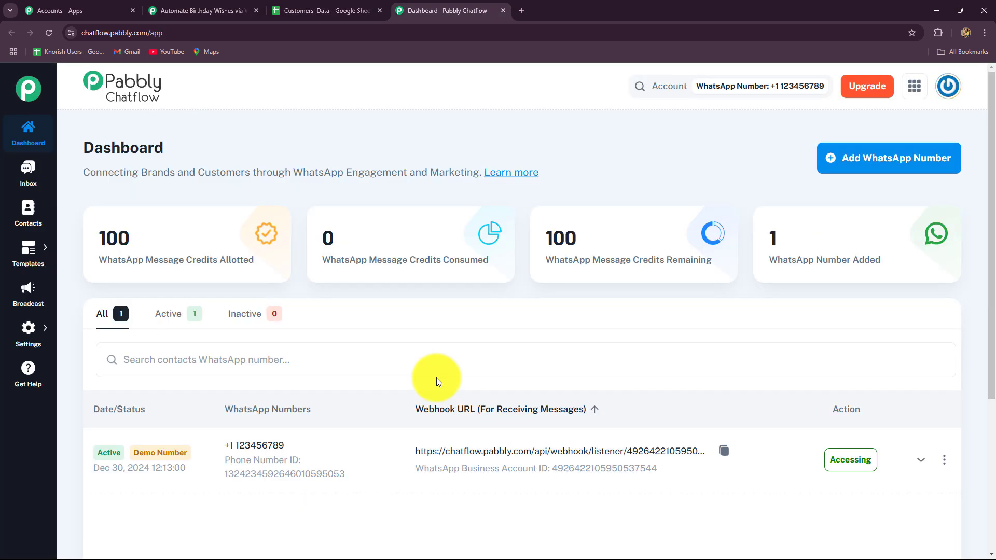
Add a Pabbly Chatflow action after the Iterator in the Pabbly Connect workflow, with Send cURL Request as the action event
click(241, 10)
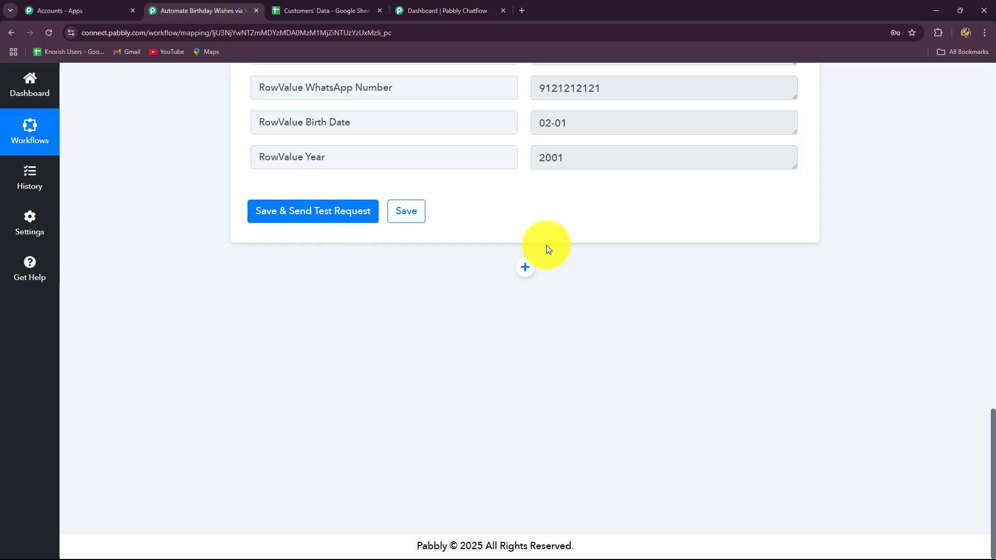
click(525, 267)
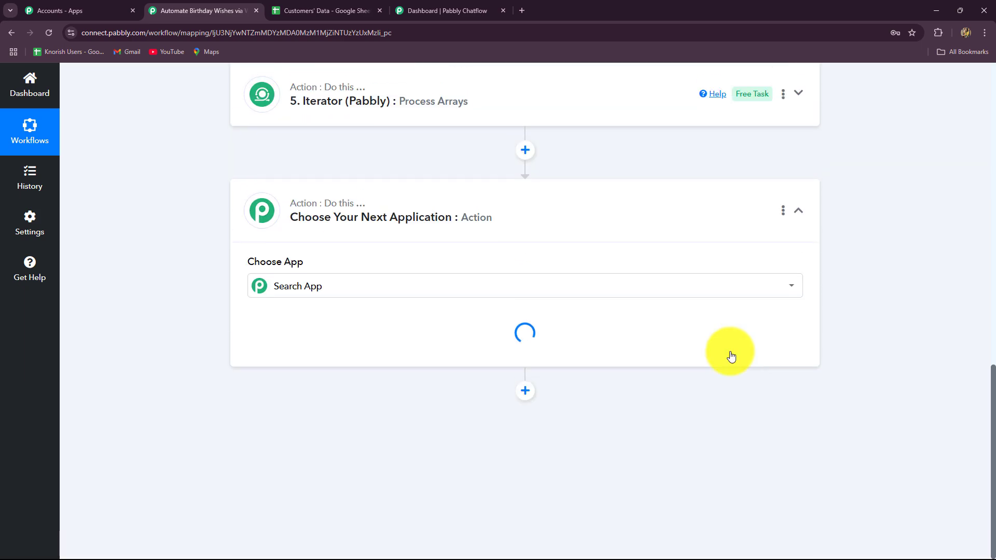
click(266, 317)
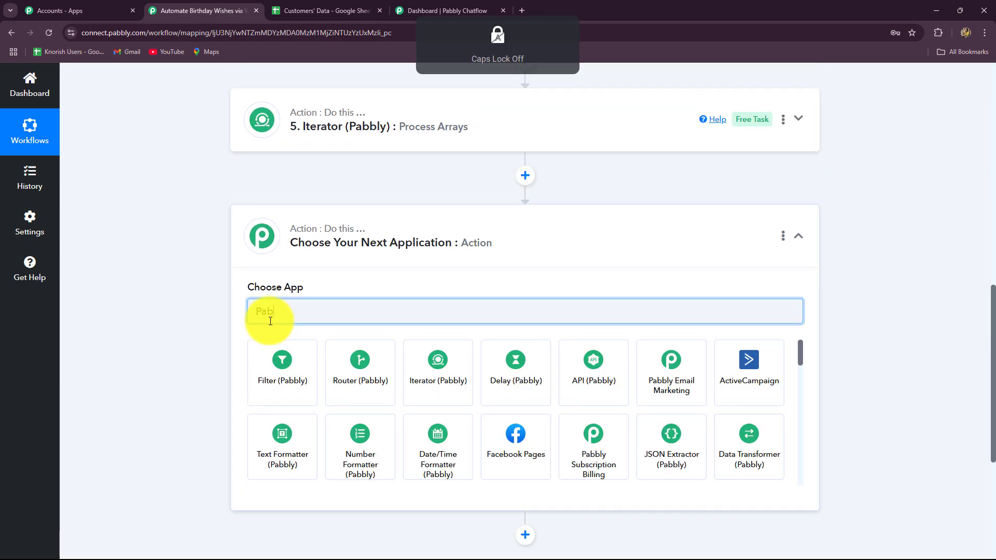
text(Pabbly Chat)
click(293, 381)
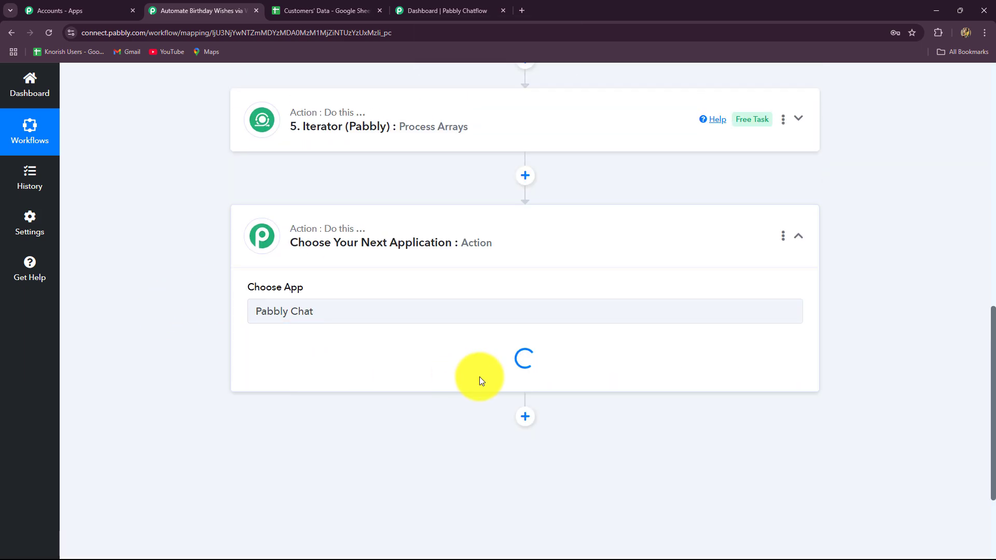
scroll(265, 337, down, 2)
click(276, 211)
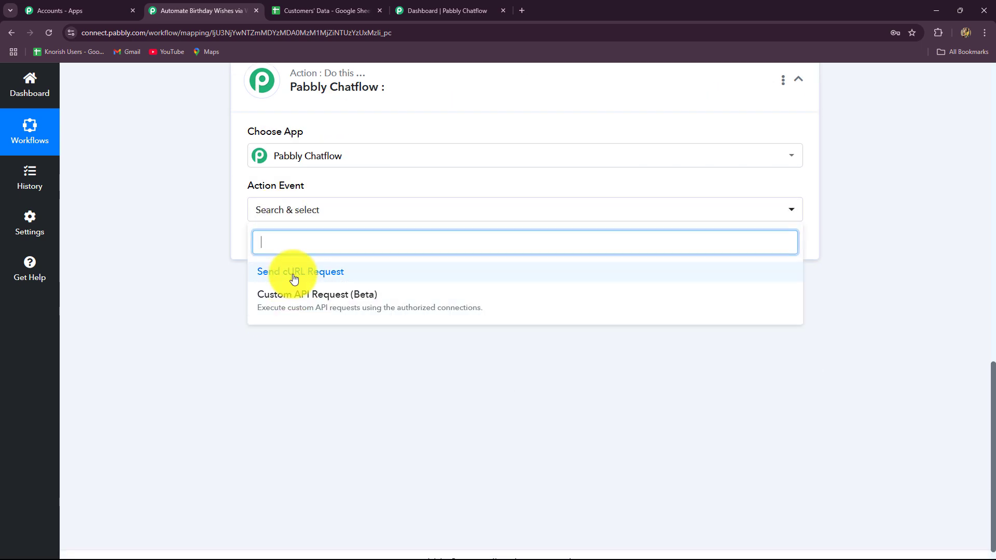
click(293, 279)
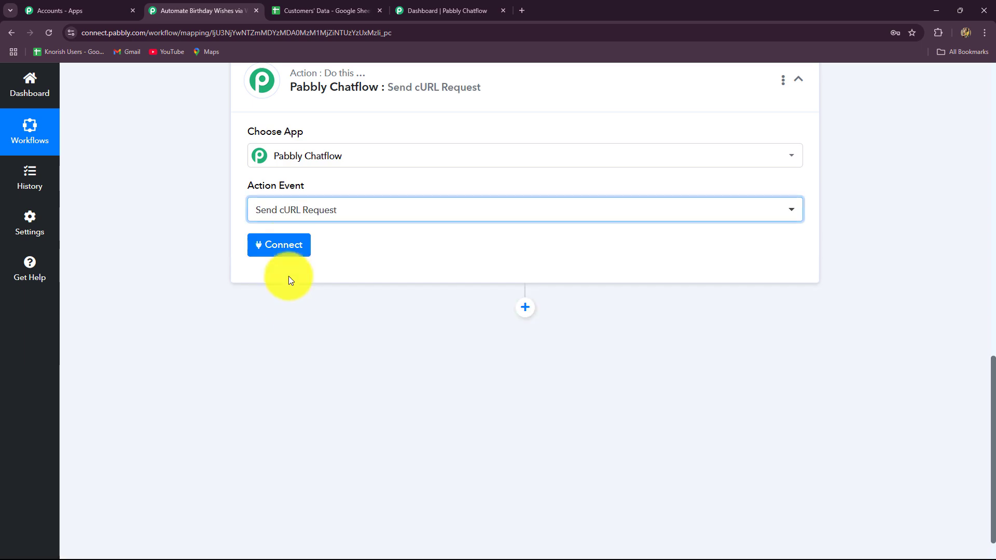
Start adding a new Pabbly Chatflow connection for the Send cURL Request action
click(279, 244)
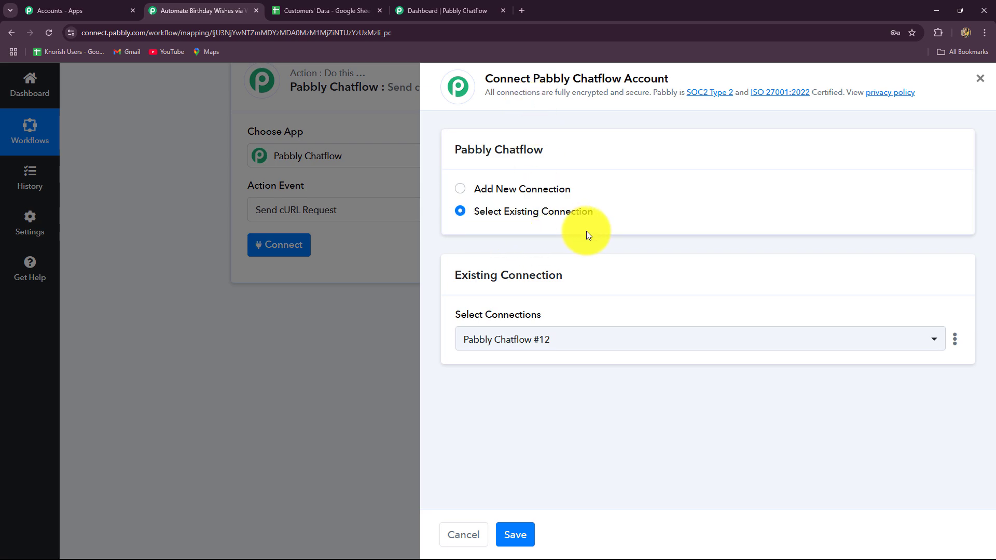
click(460, 190)
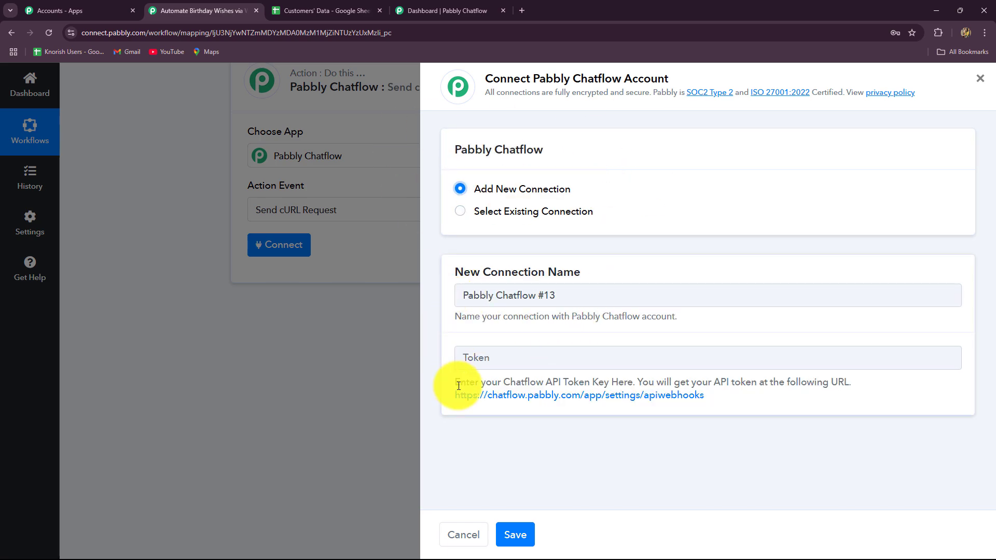
Examine the fields required to add a WhatsApp number on the Pabbly Chatflow dashboard, and close the form without adding one
click(435, 9)
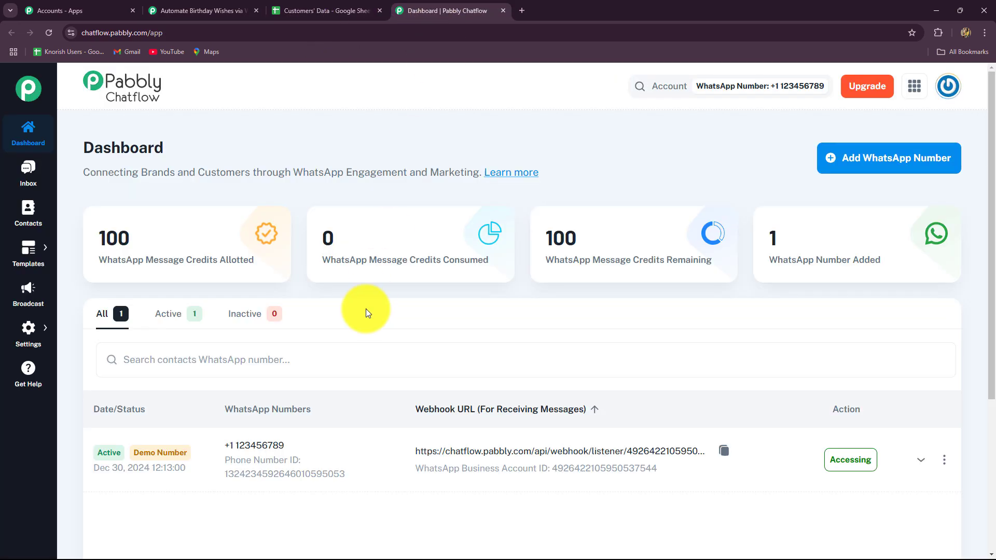
click(891, 159)
click(365, 366)
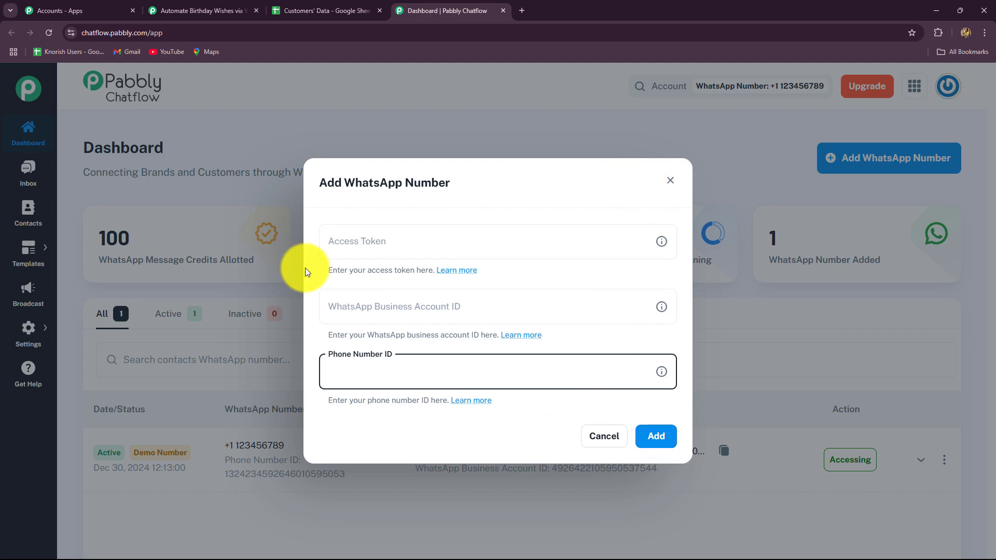
click(671, 182)
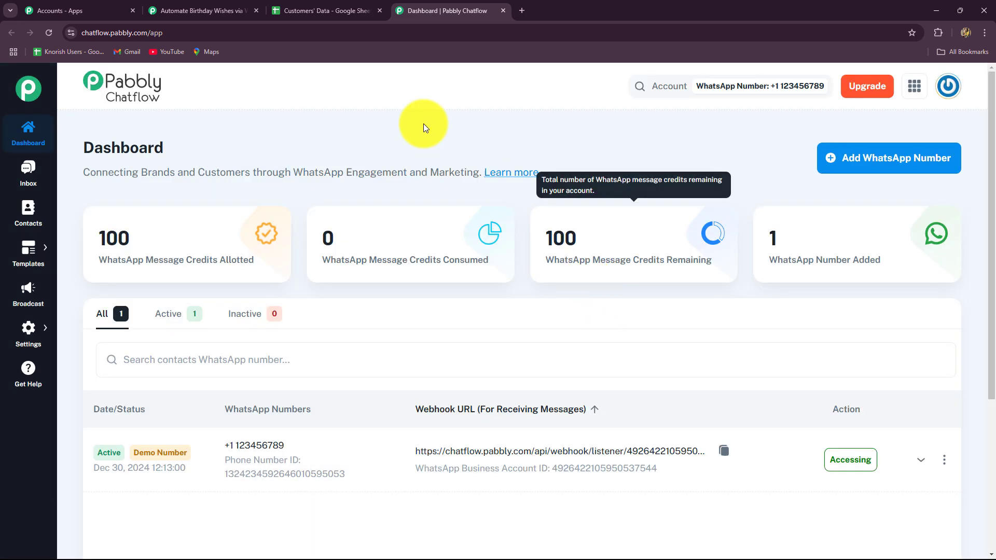
Copy the API token from Chatflow's API & Webhooks page into the new connection's Token field in Pabbly Connect and save the connection
click(194, 10)
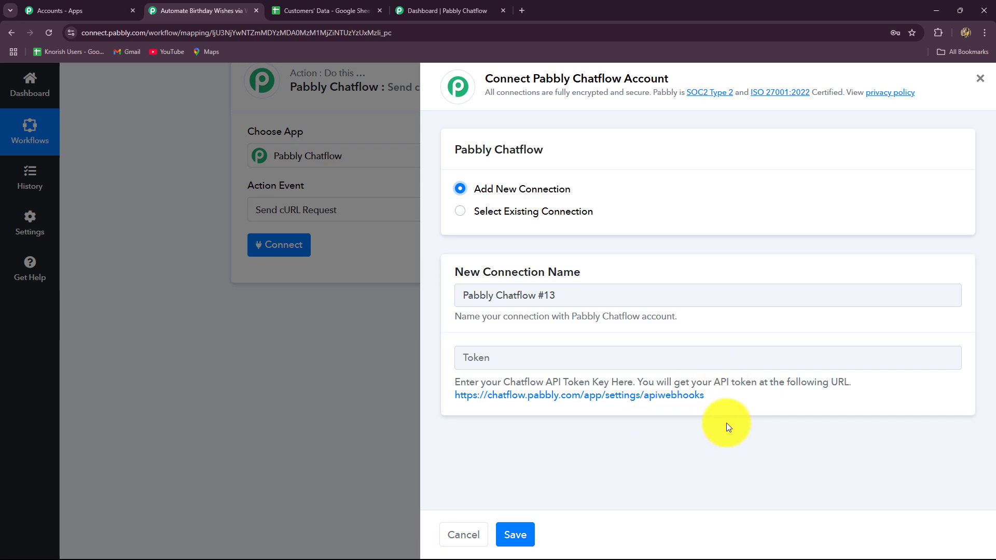
click(599, 395)
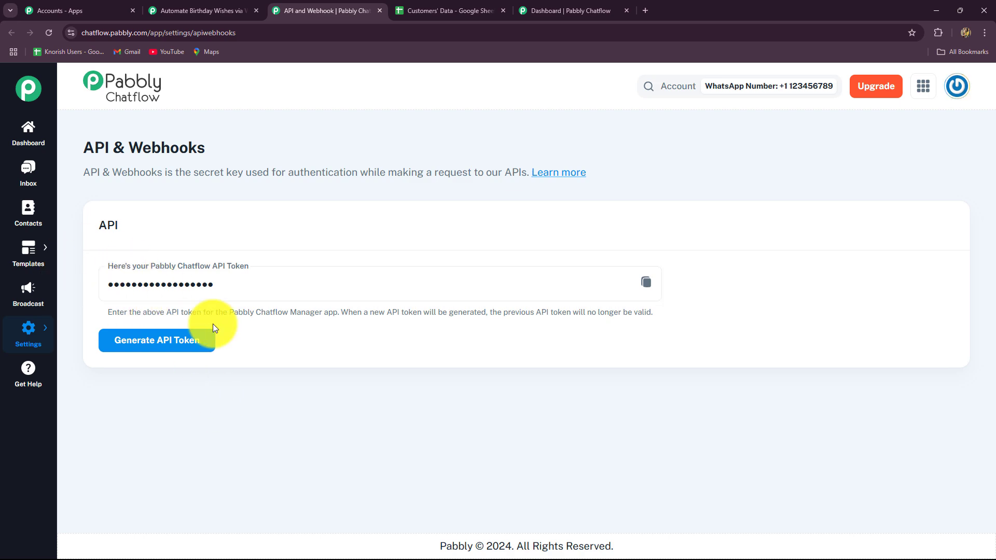
click(646, 282)
click(571, 11)
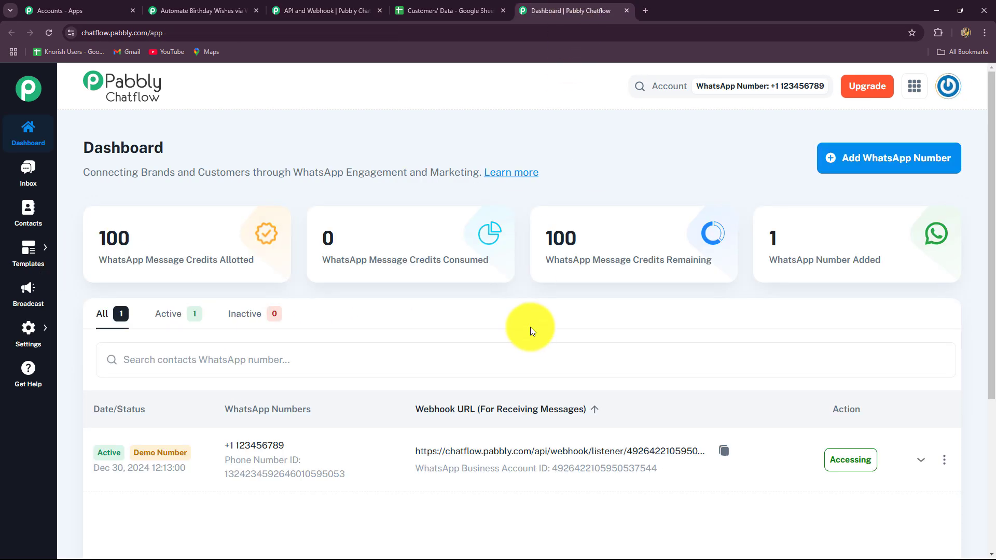
click(244, 10)
click(490, 358)
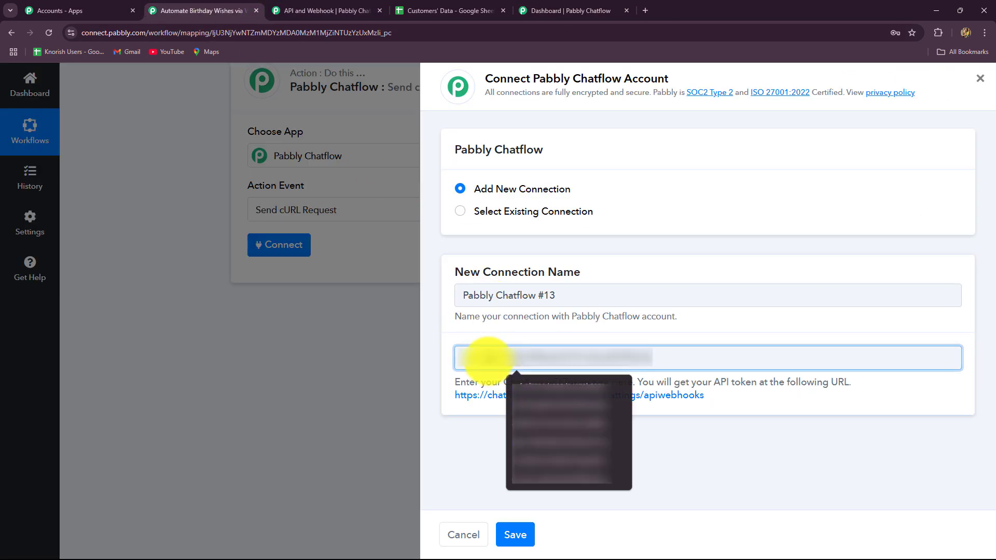
click(516, 534)
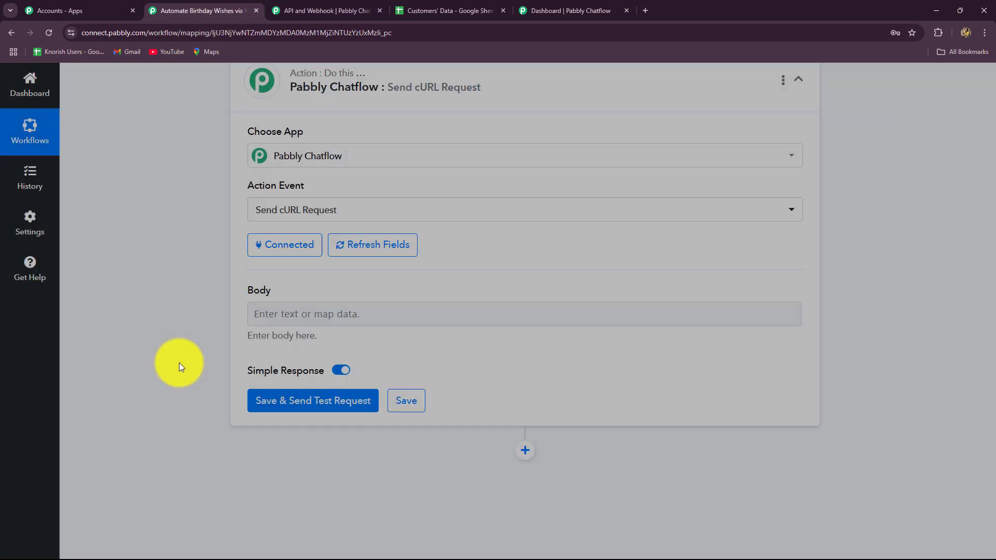
Switch to Pabbly Chatflow and examine the message templates in its Templates List
scroll(242, 313, down, 2)
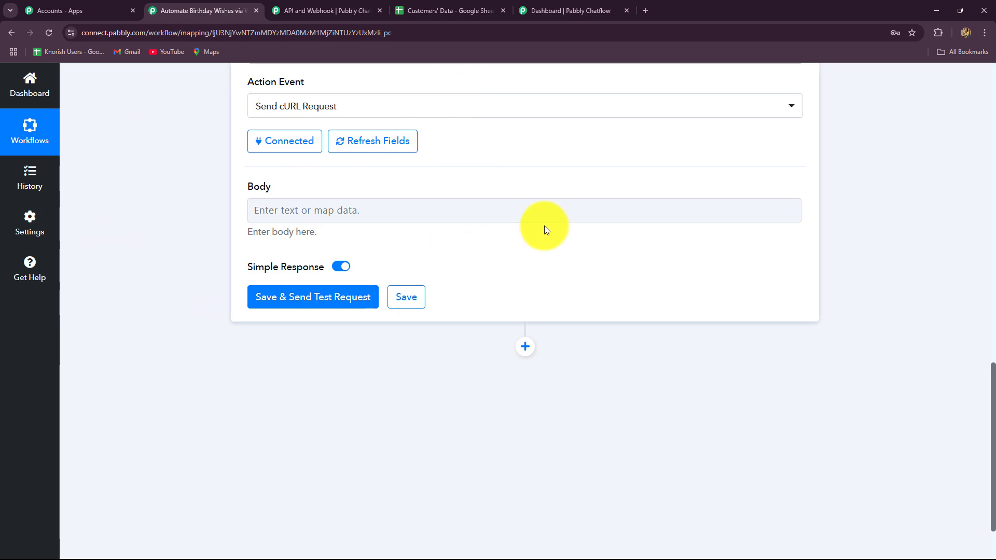
click(545, 10)
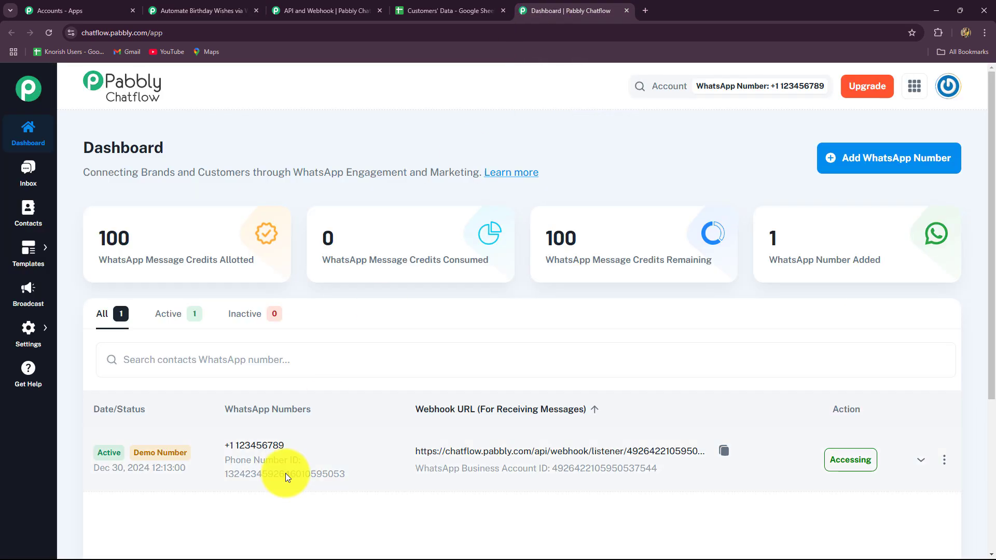
mouse_move(26, 260)
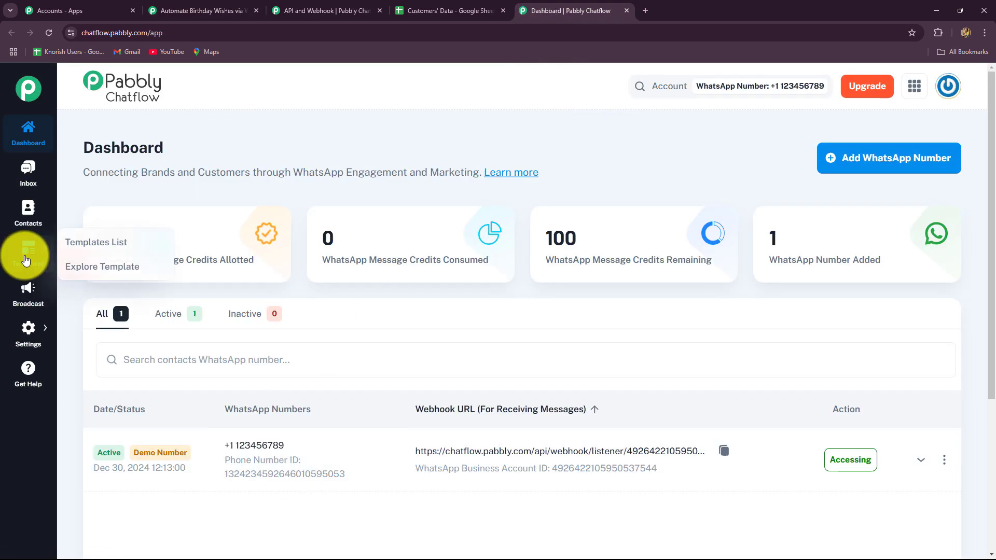
click(72, 243)
scroll(484, 366, down, 3)
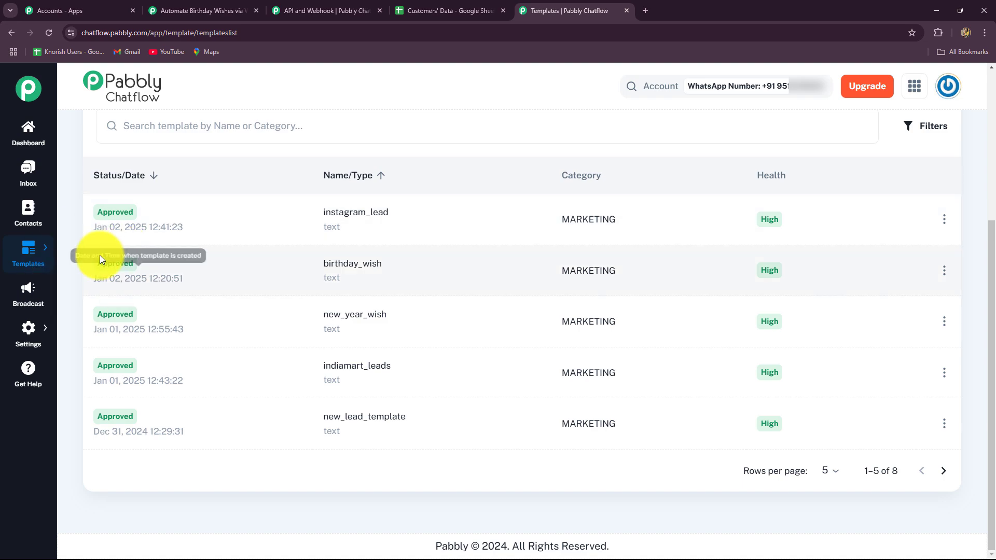
scroll(554, 357, up, 5)
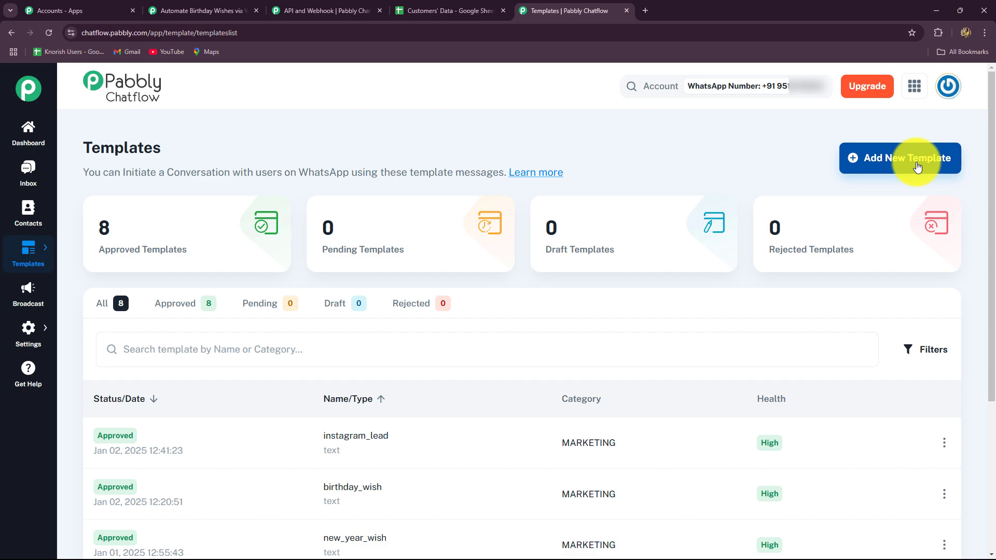
Start a new Chatflow template in the Marketing category and name it new_message
click(917, 167)
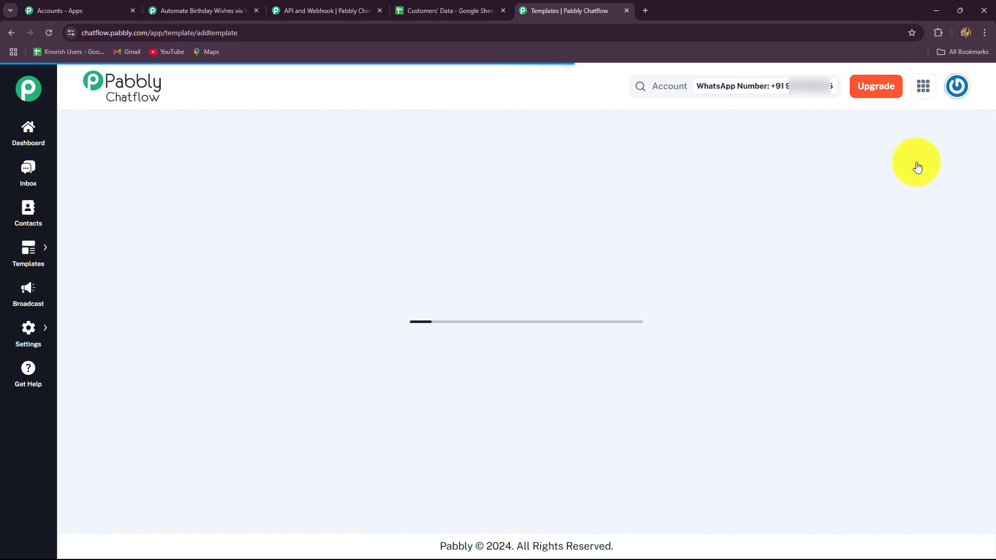
click(189, 290)
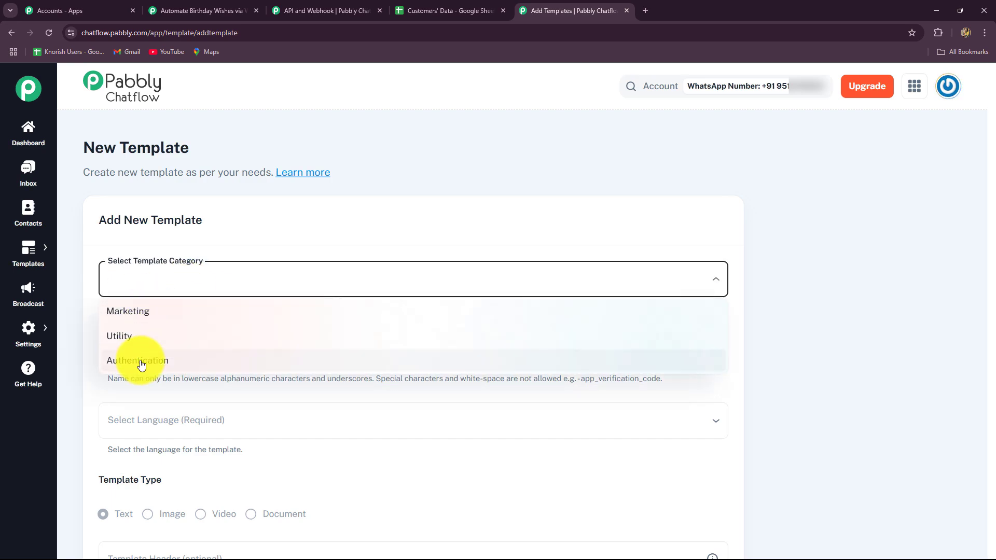
click(147, 315)
scroll(123, 222, down, 4)
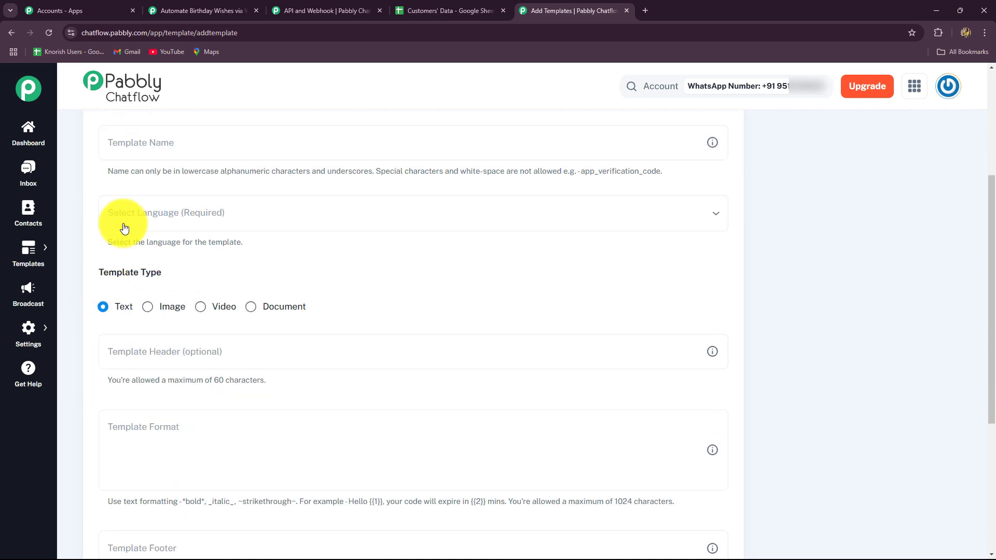
scroll(134, 200, up, 2)
click(124, 248)
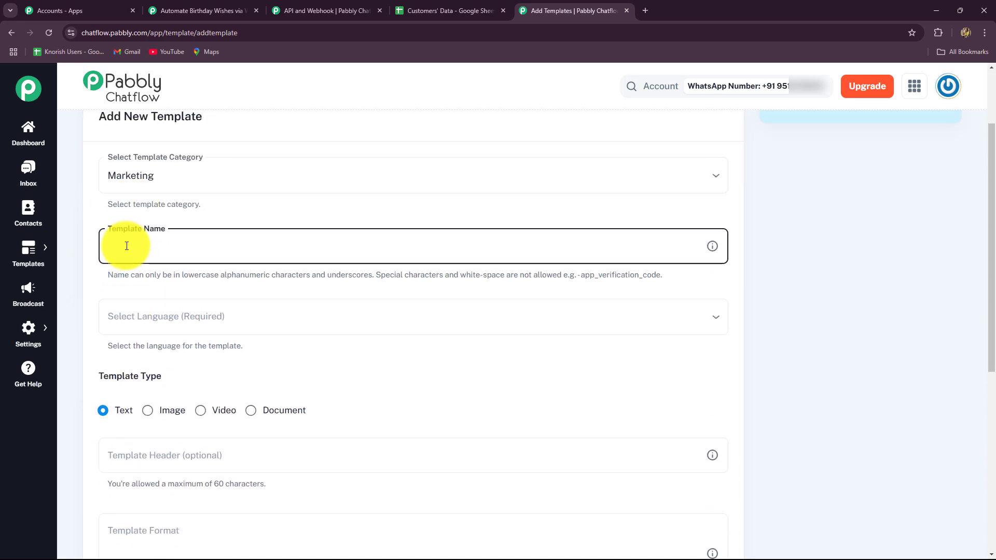
drag(181, 275, 213, 260)
click(183, 255)
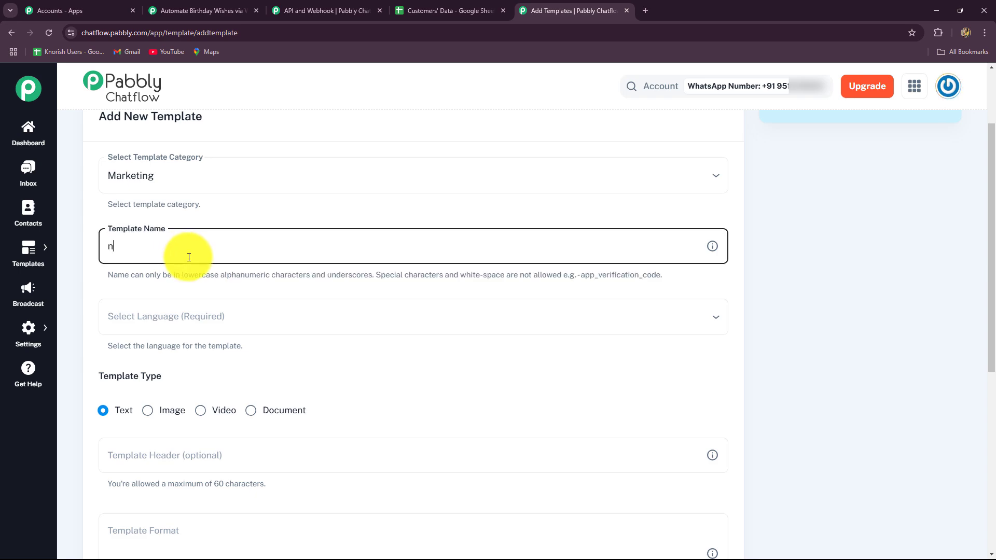
text(new_message)
Set the new template's language to English (UK)
scroll(140, 231, down, 1)
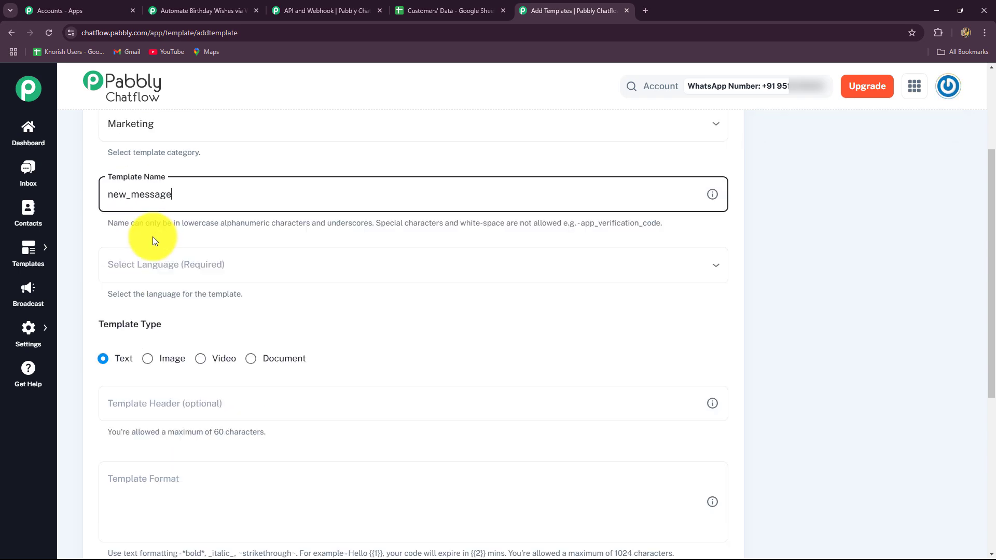
scroll(139, 260, down, 2)
click(153, 171)
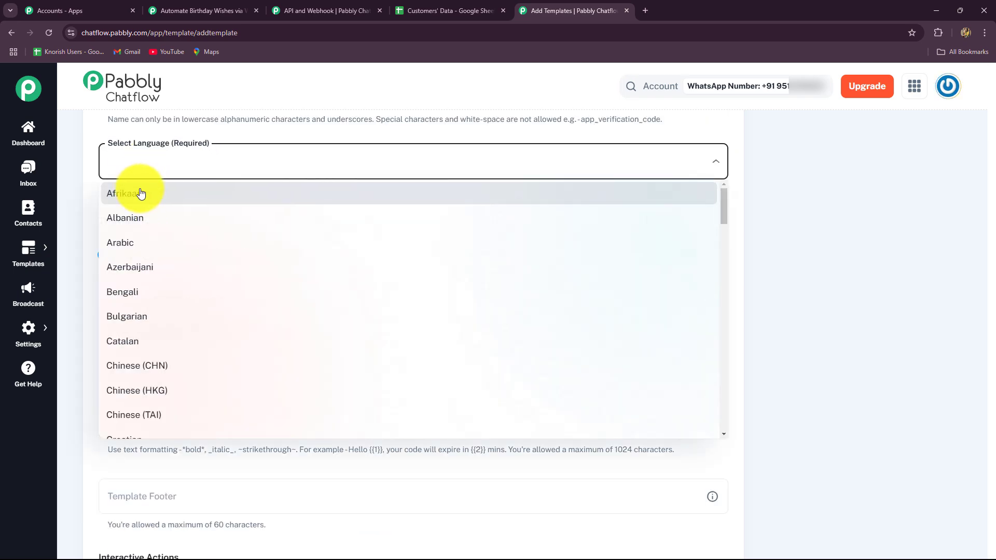
scroll(141, 194, down, 4)
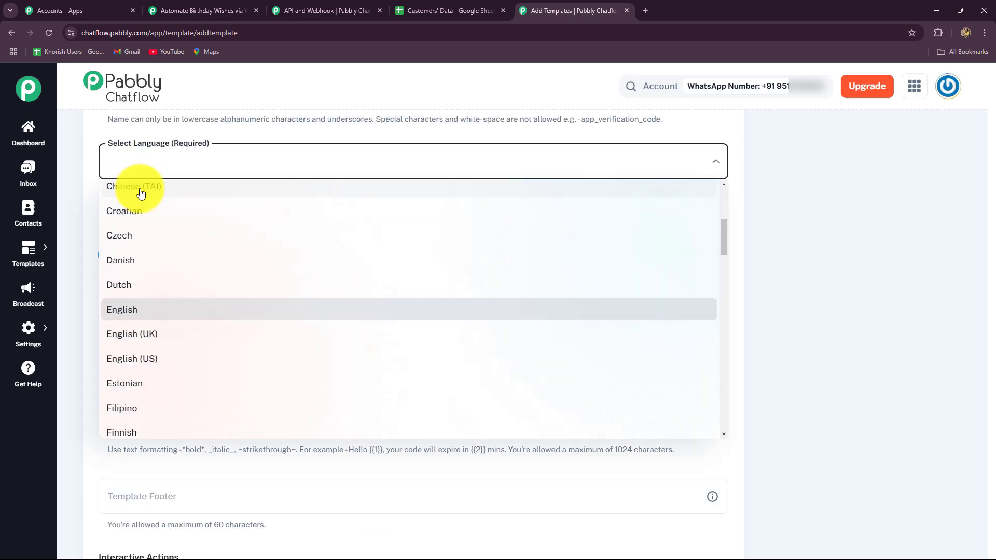
click(117, 334)
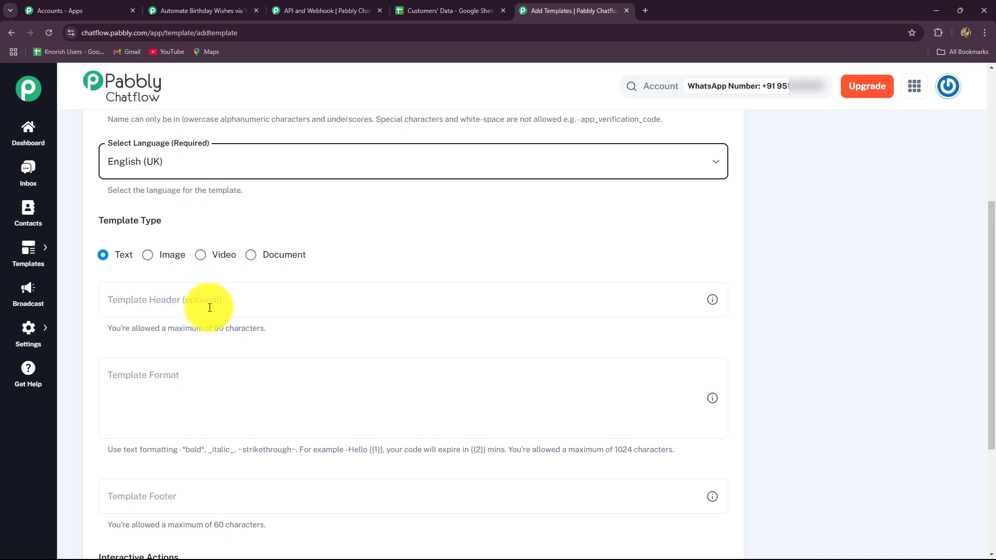
Enter "Happy Birthday!" as the header of the text template
scroll(207, 306, down, 2)
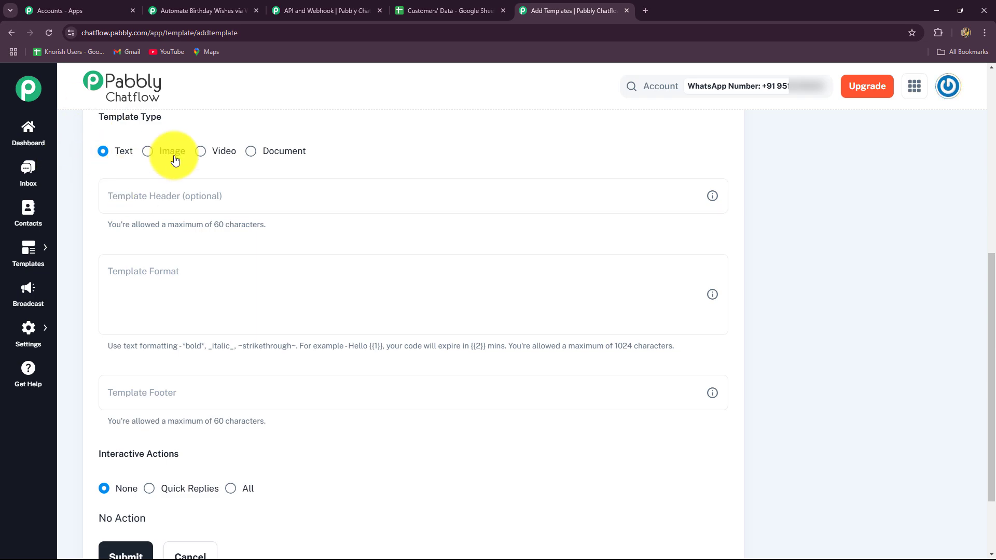
scroll(142, 207, down, 2)
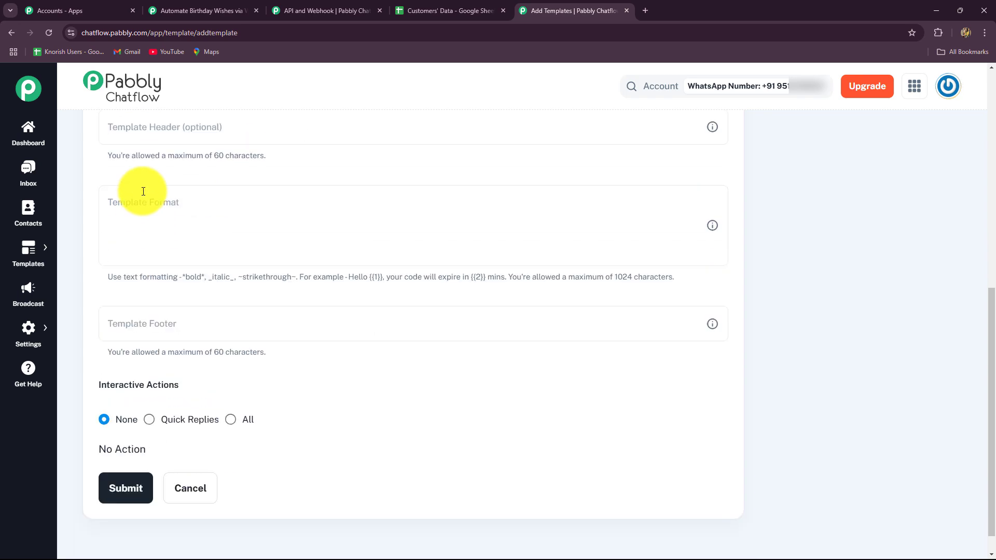
scroll(134, 160, up, 1)
click(123, 147)
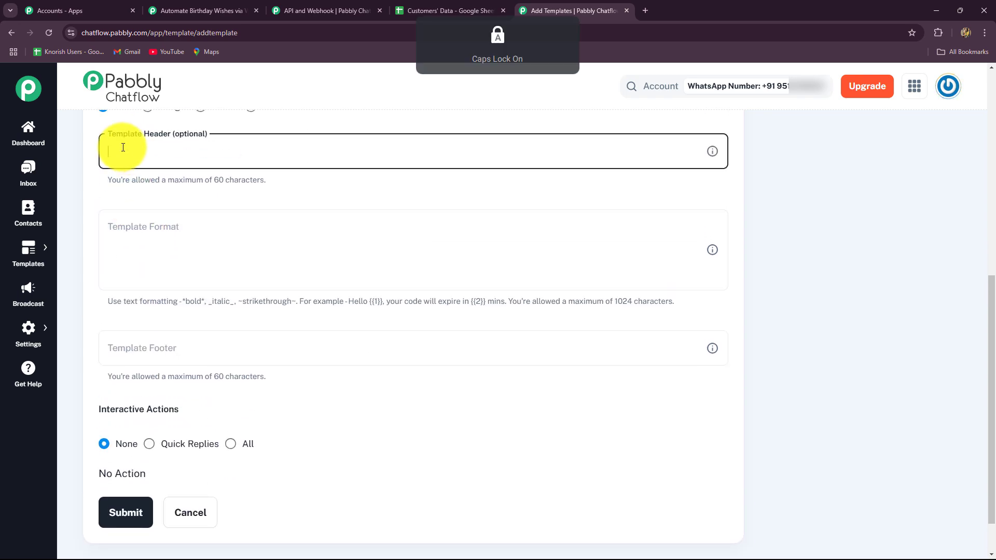
text(Happy Birthday!)
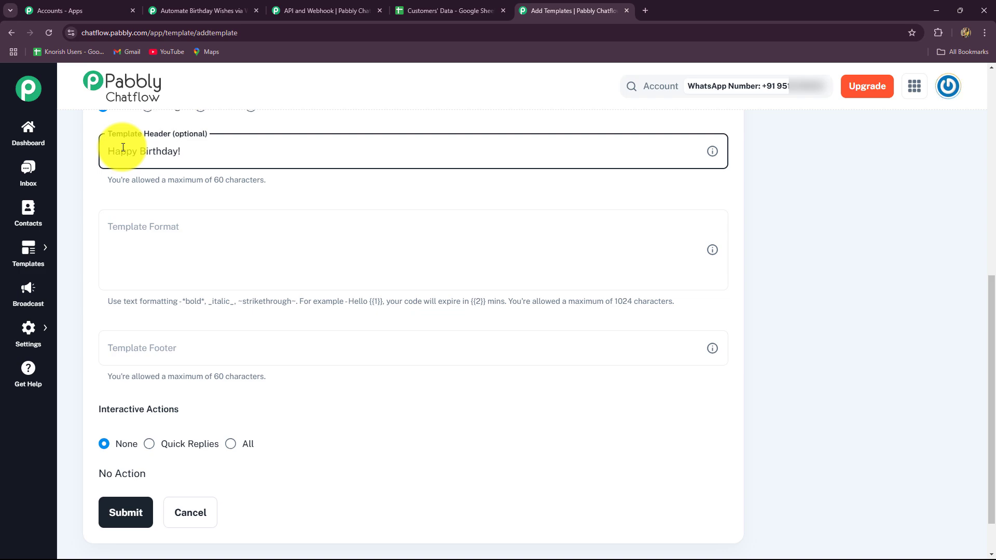
Check the formatting example under Template Format and enter "Helo, {{1}}" as the template's message body
click(121, 225)
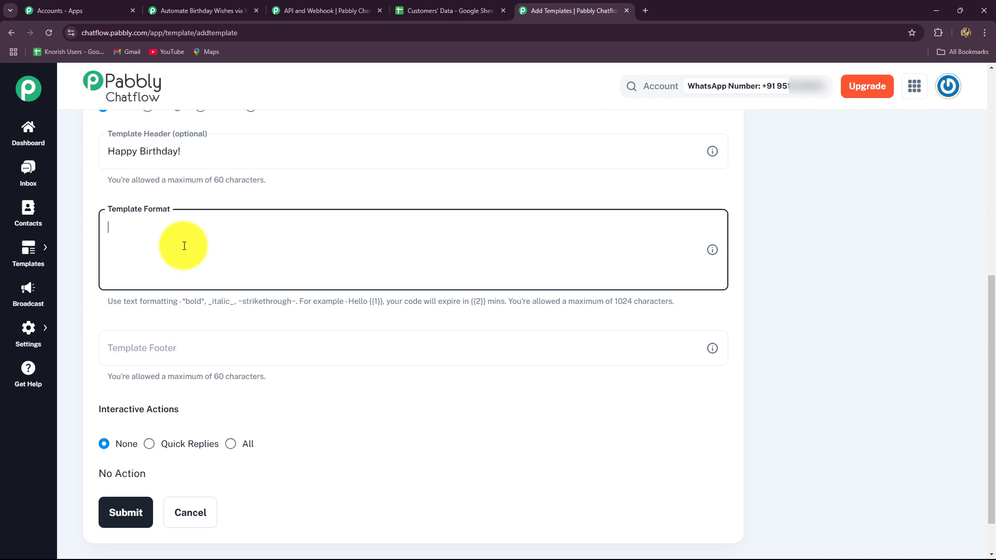
drag(148, 302, 642, 302)
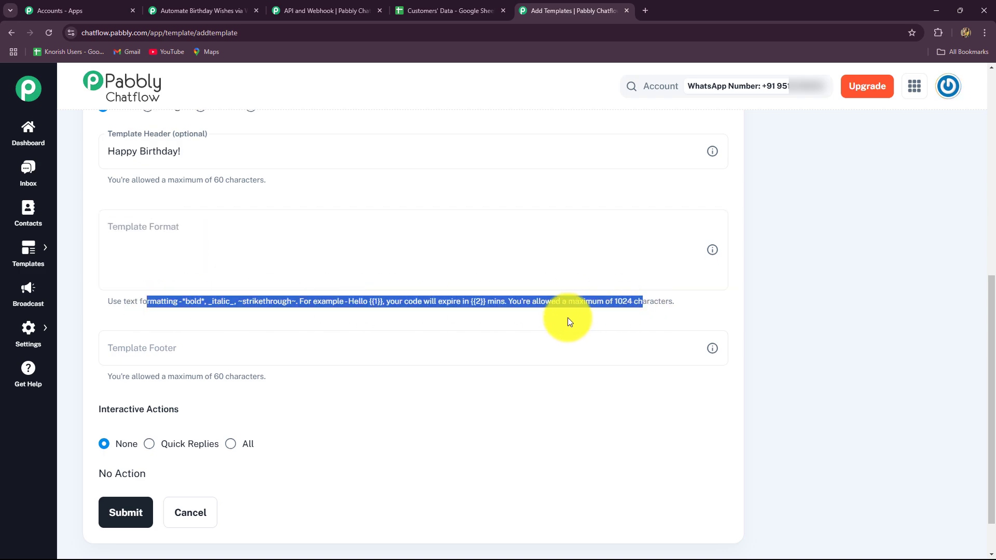
click(568, 317)
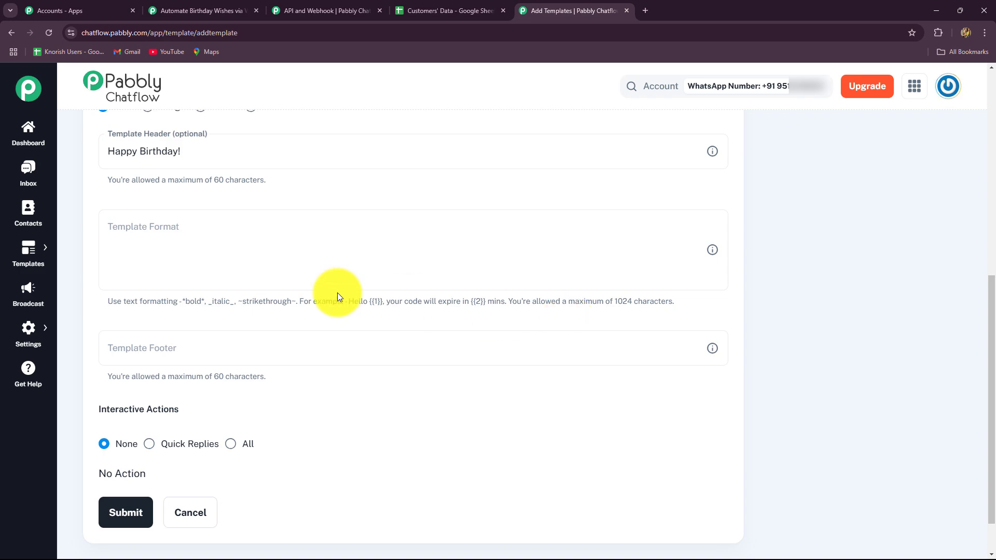
drag(306, 302, 673, 295)
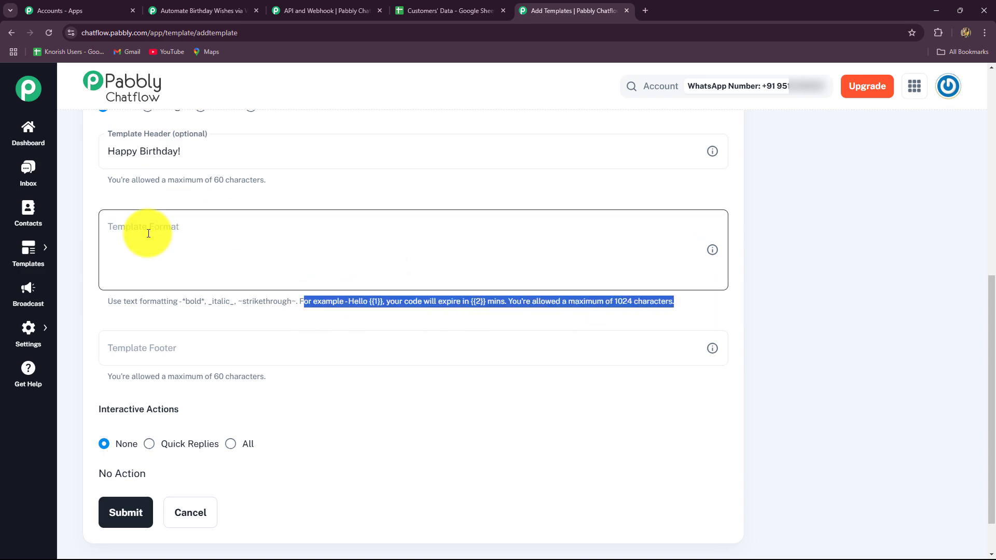
click(148, 233)
text(Hello, {{1}})
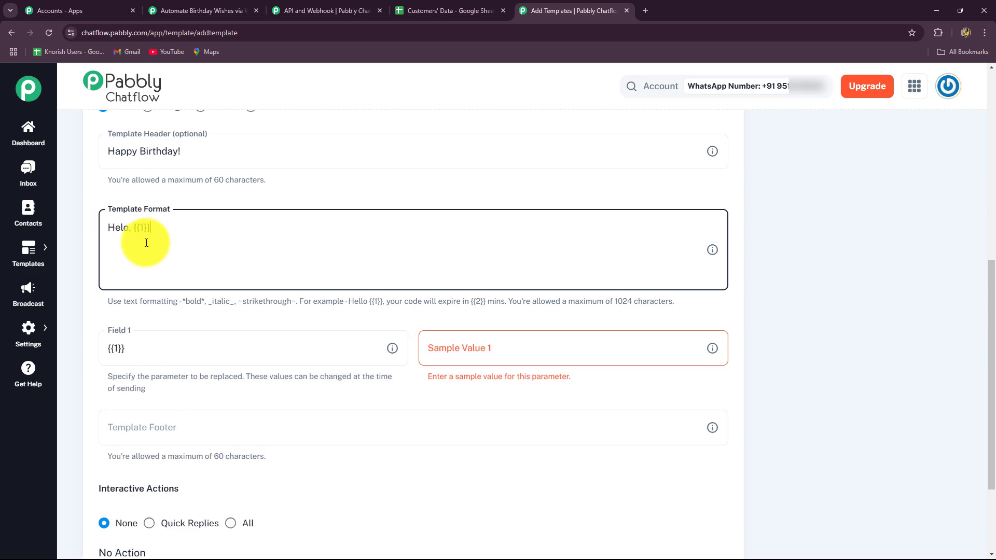
Enter "Name" as the sample value for the {{1}} parameter
click(445, 348)
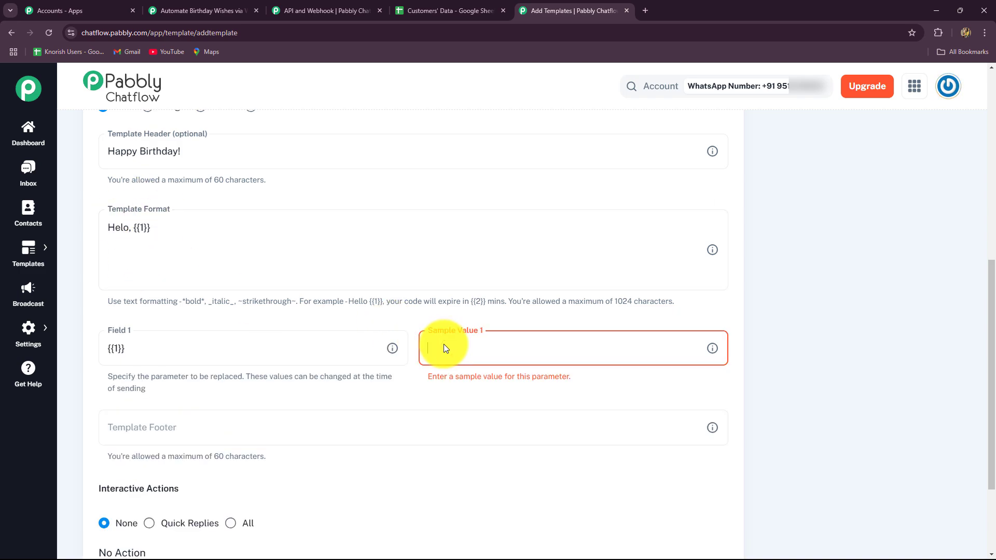
key(Caps_Lock)
text(N)
key(Caps_Lock)
text(ame)
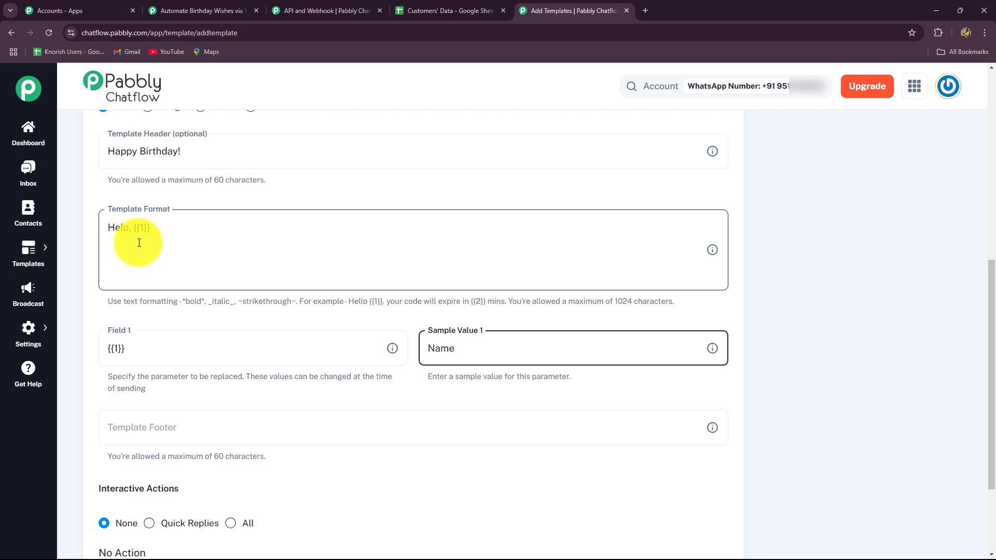
Clear the draft template's message body and leave the unsaved template for the templates list
drag(173, 231, 82, 239)
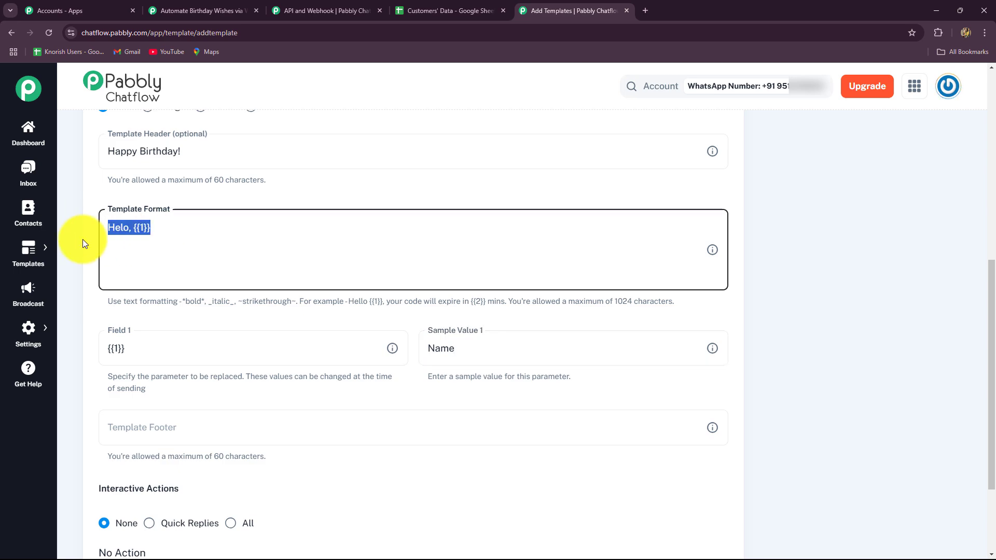
key(BackSpace)
scroll(98, 332, down, 2)
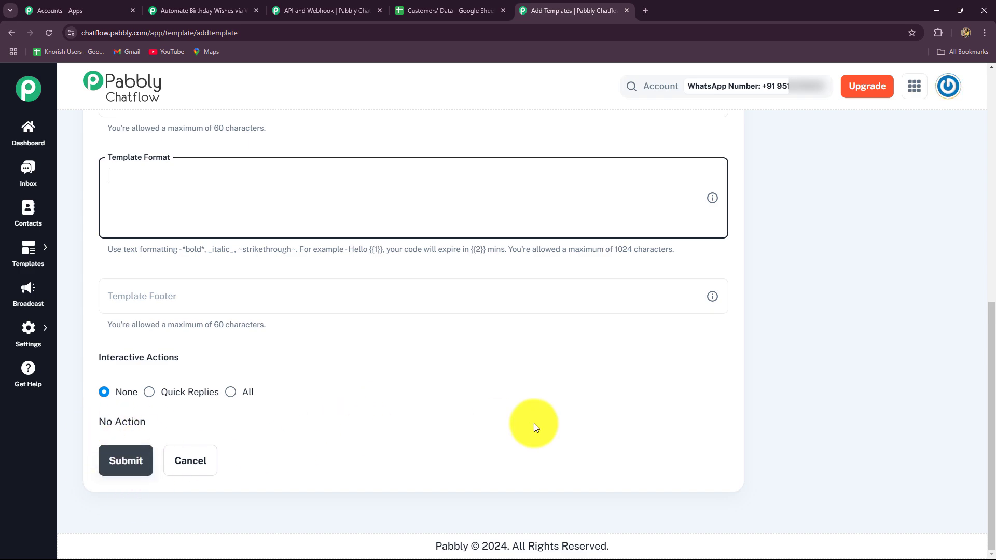
scroll(534, 424, up, 10)
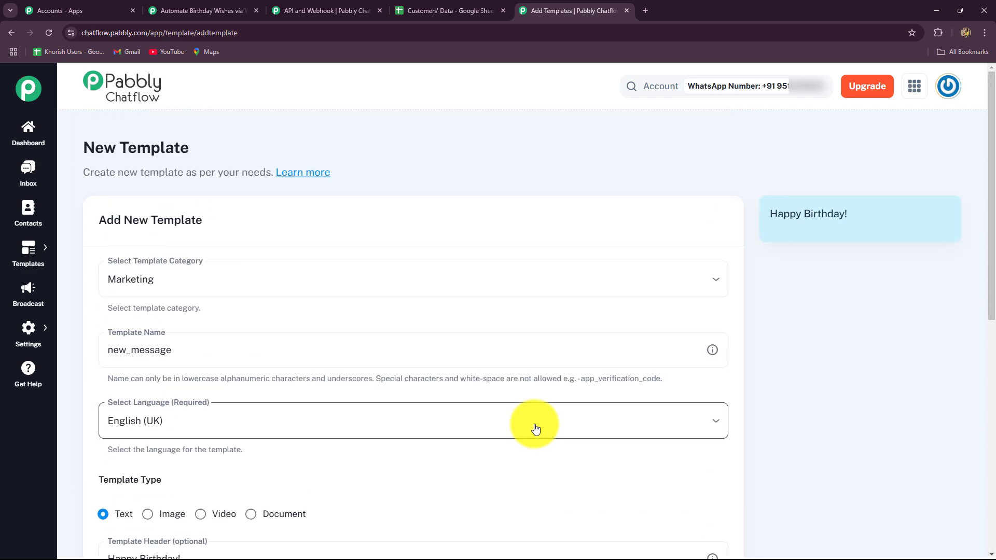
scroll(40, 311, down, 6)
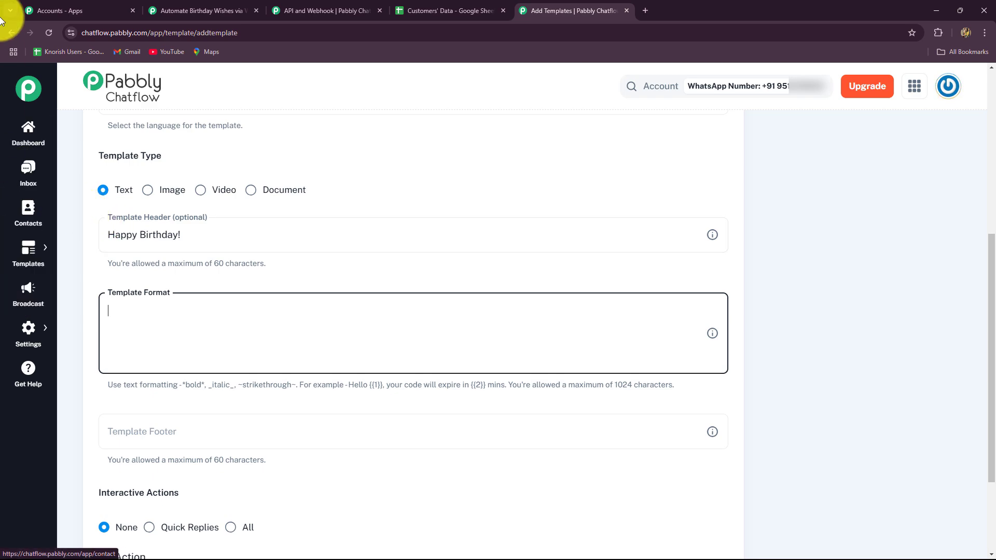
click(11, 32)
scroll(256, 351, down, 3)
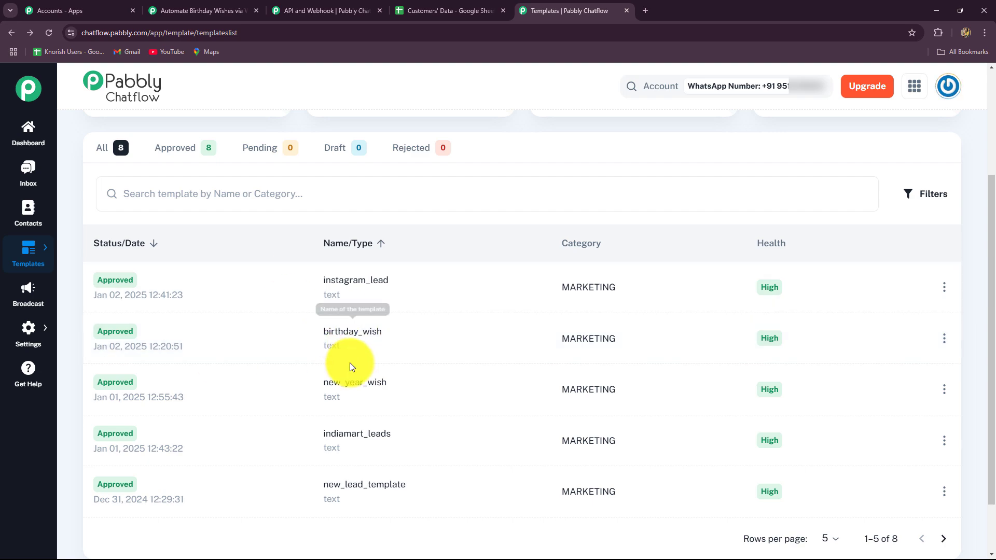
Start a new WhatsApp broadcast and set its broadcast type to API Campaign
click(27, 296)
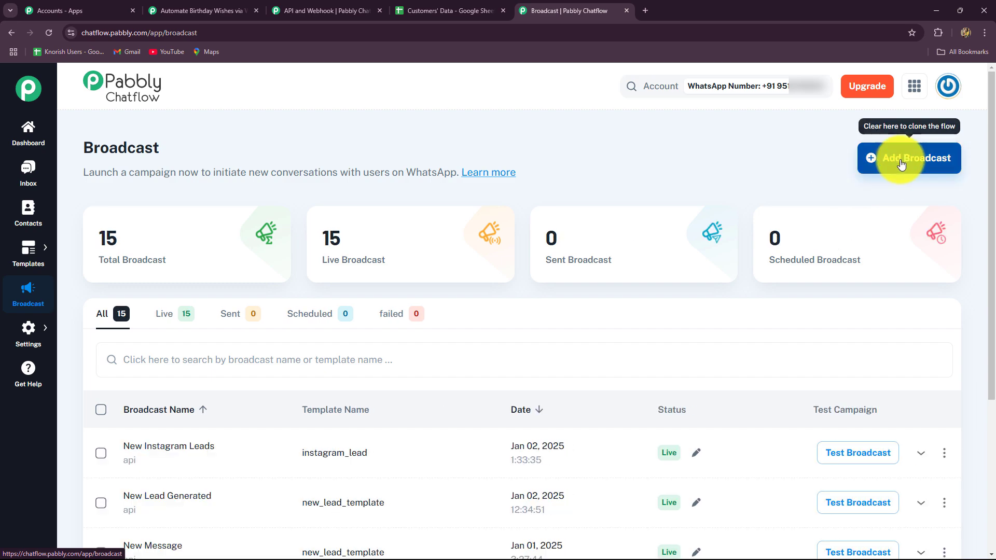
click(896, 171)
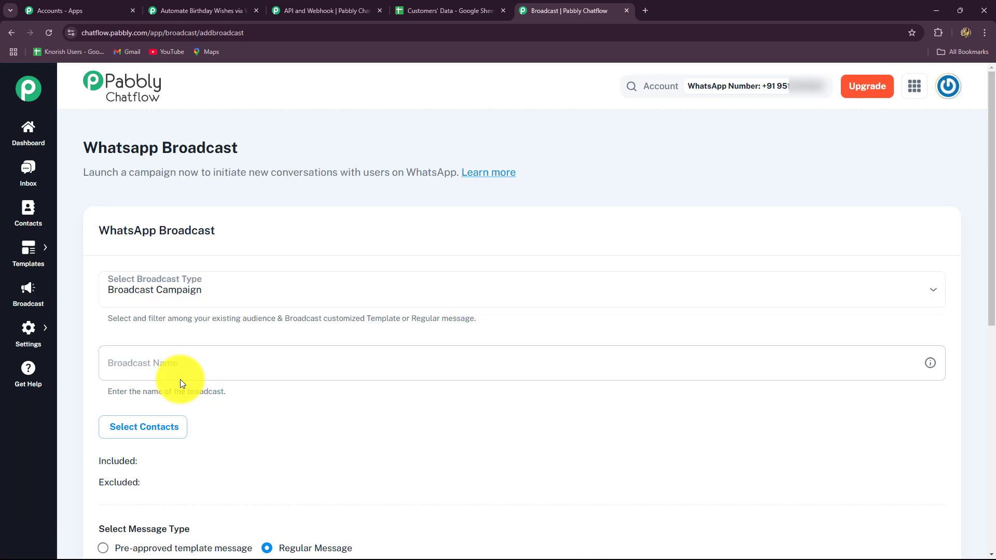
scroll(202, 279, down, 4)
scroll(197, 233, up, 3)
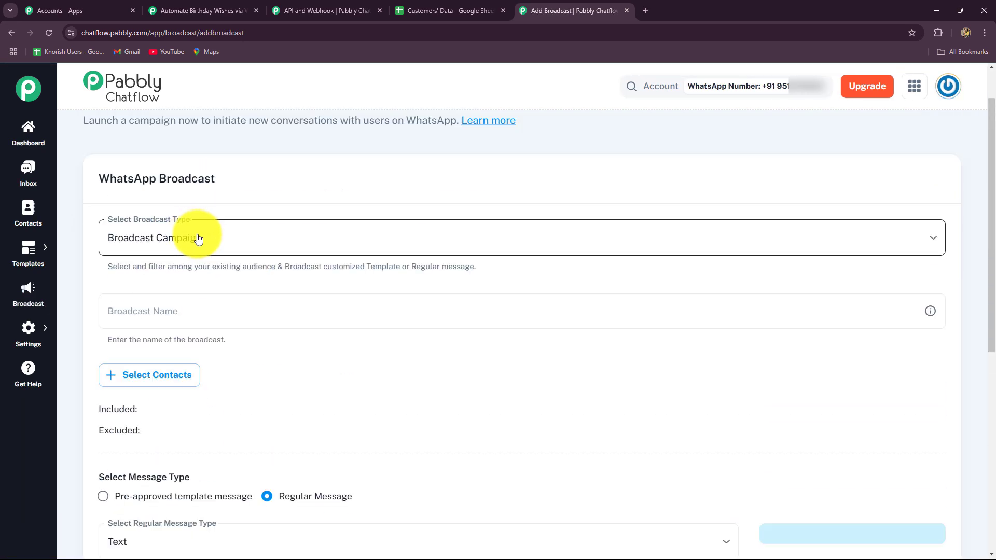
click(195, 236)
click(168, 299)
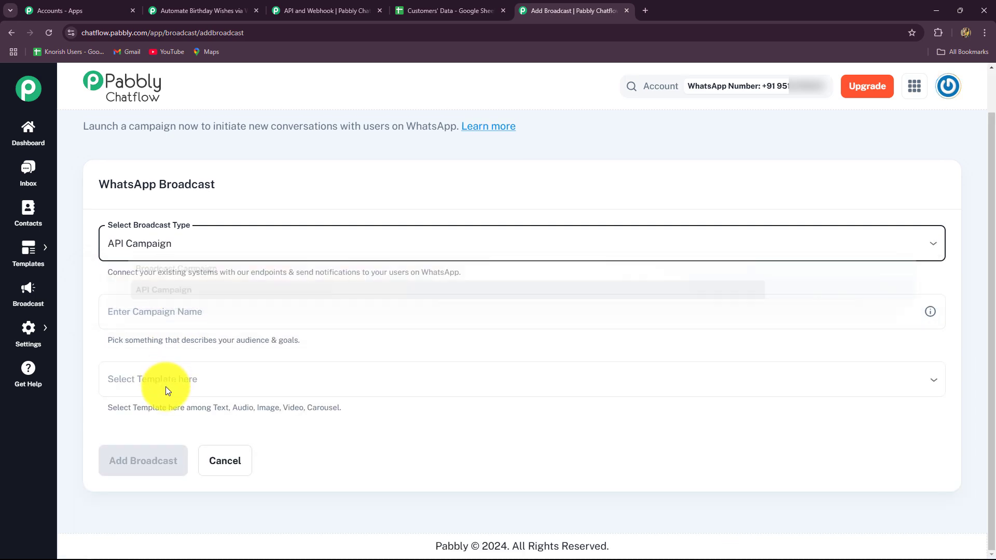
Name the campaign "Birthday Wish" and select the birthday_wish template for it
click(150, 311)
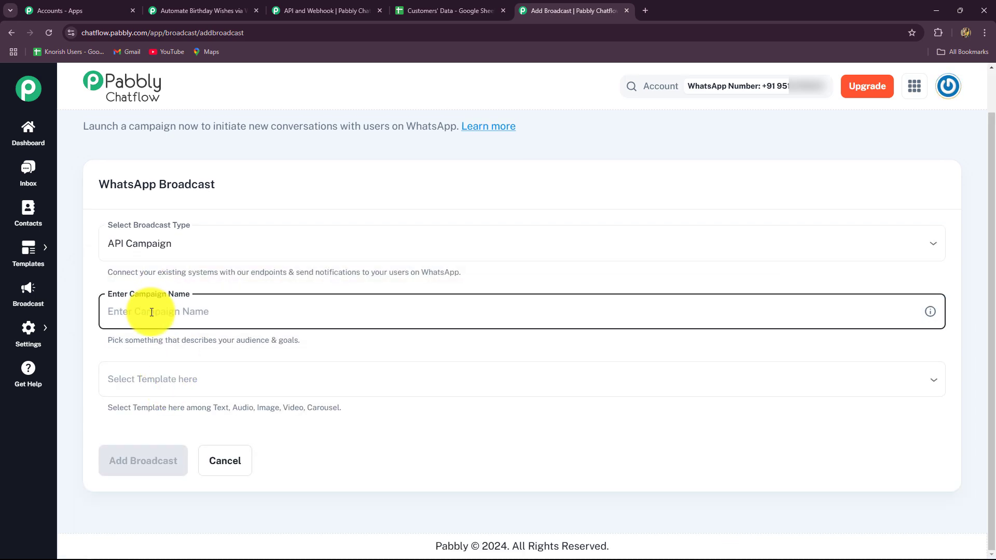
text(Birthday Mes)
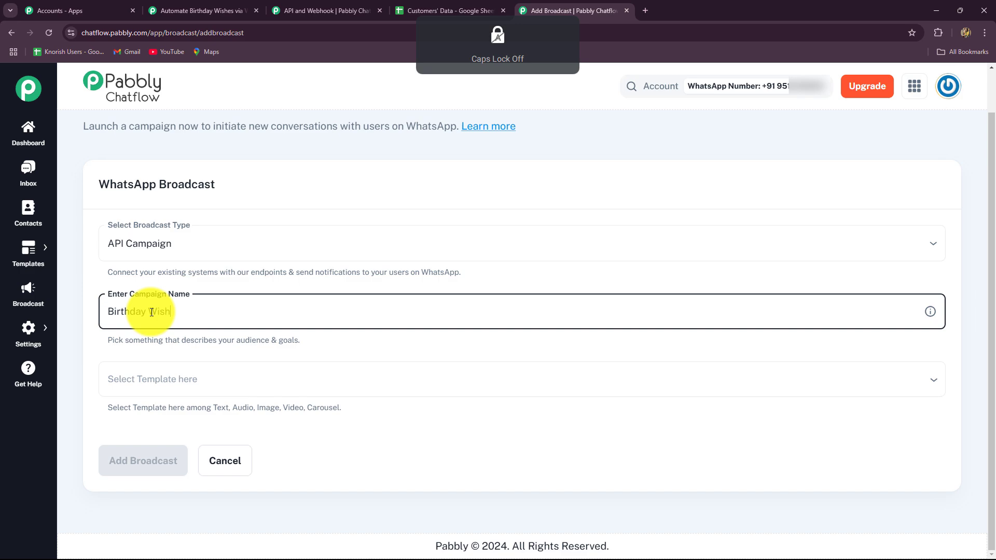
click(129, 379)
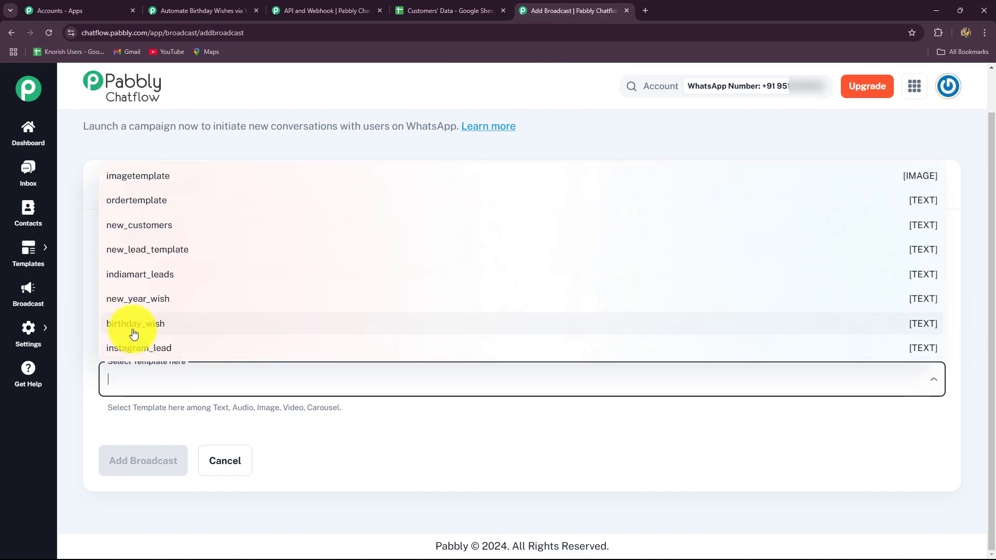
click(134, 334)
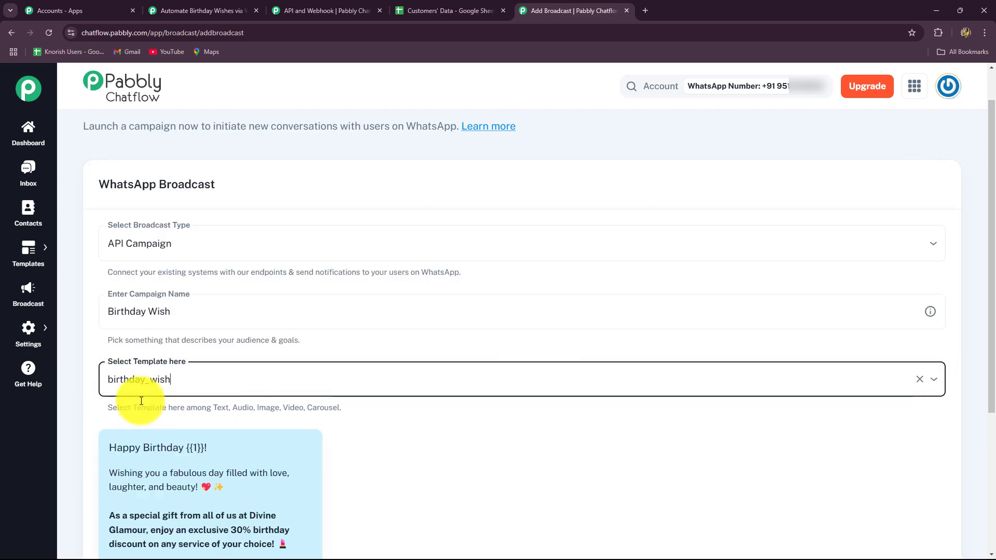
Review the birthday_wish message preview and add the broadcast
scroll(434, 466, down, 4)
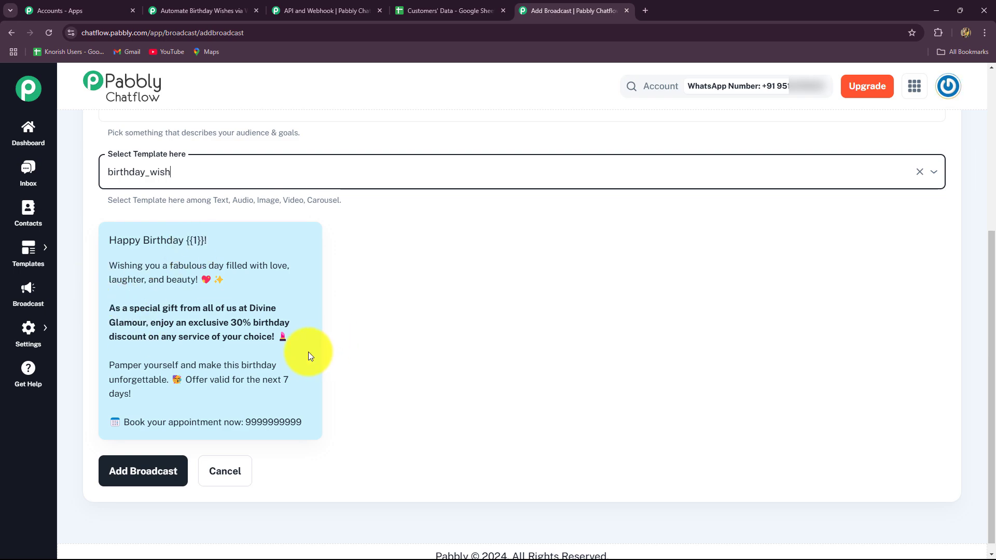
scroll(242, 395, down, 1)
scroll(242, 396, up, 3)
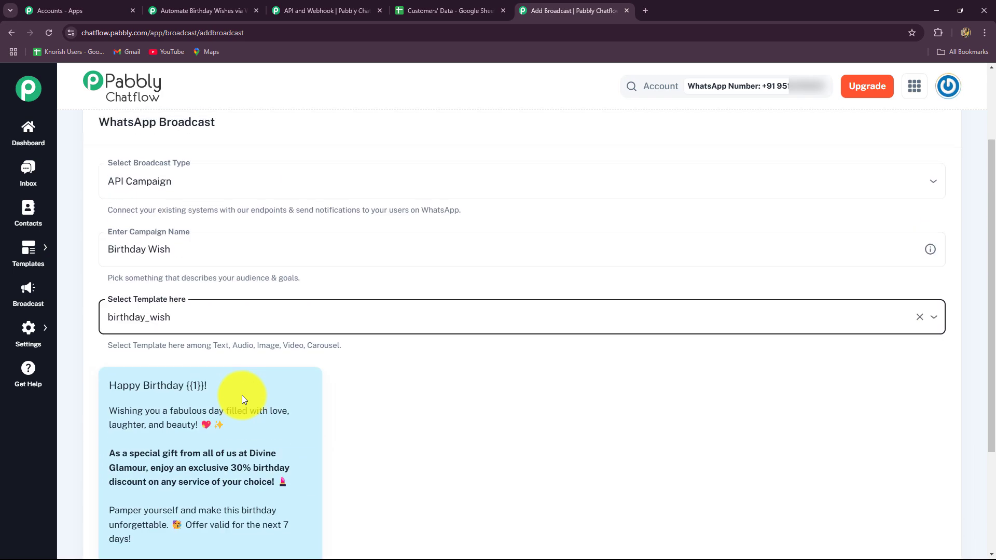
scroll(241, 396, down, 3)
click(154, 476)
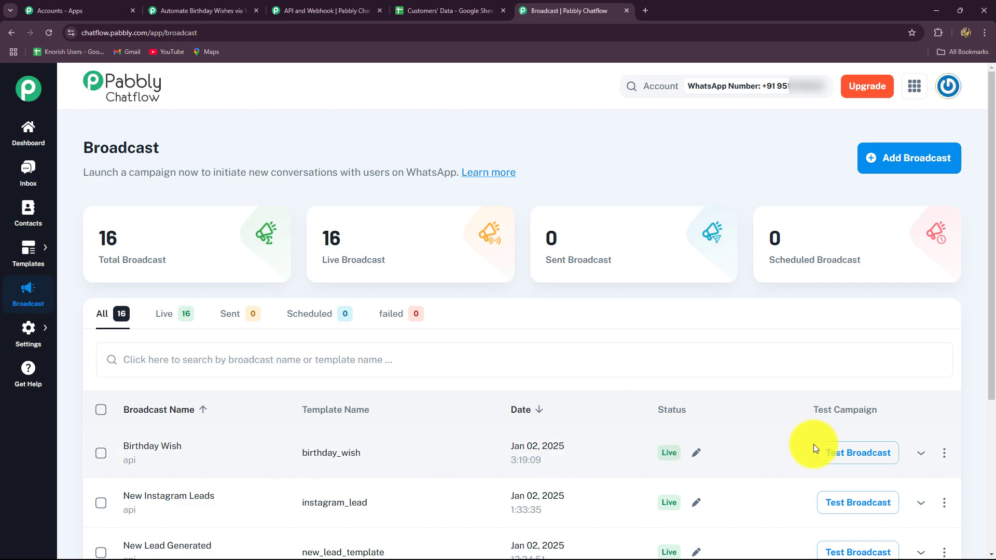
Copy the Birthday Wish broadcast's full test JSON into the Body of the workflow's Pabbly Chatflow cURL request
scroll(850, 451, down, 3)
click(856, 298)
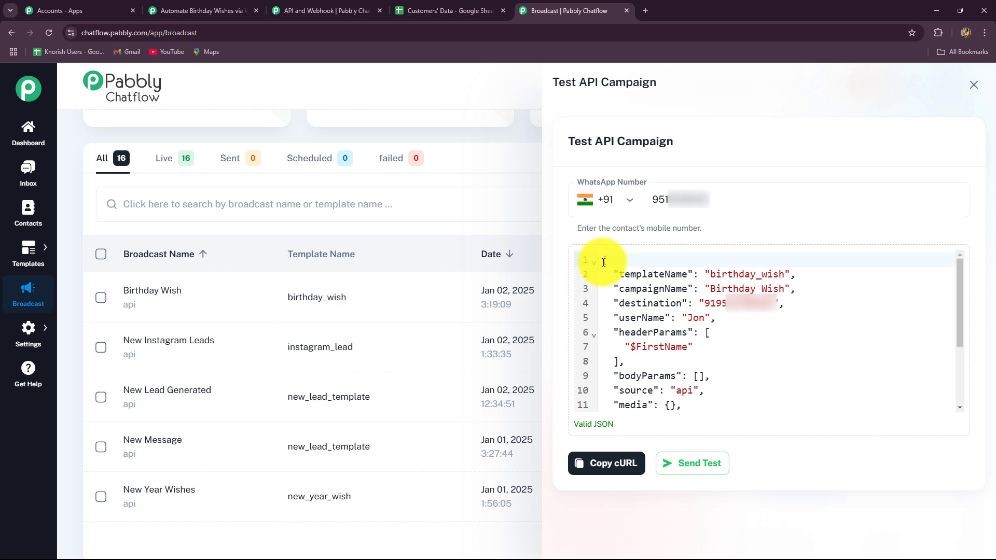
drag(603, 262, 721, 455)
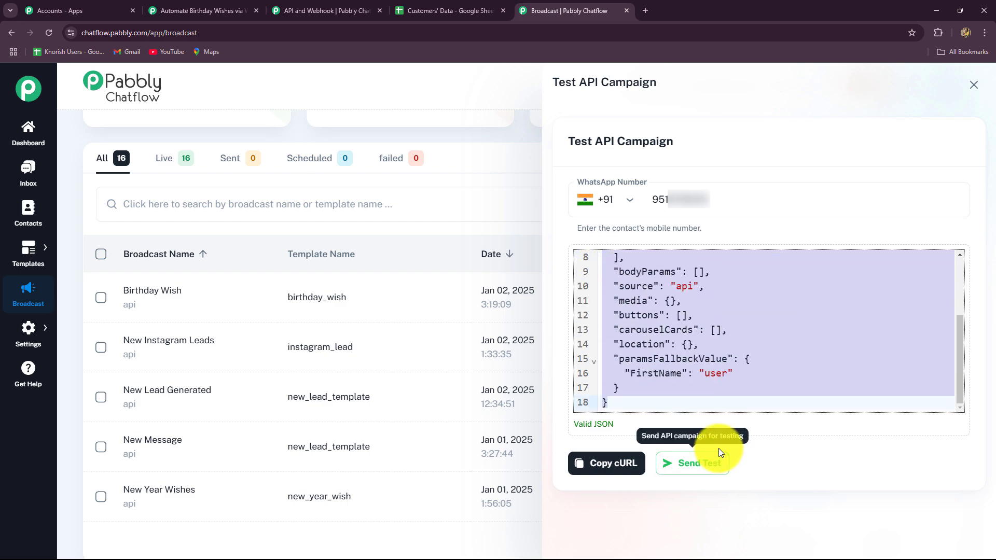
click(197, 11)
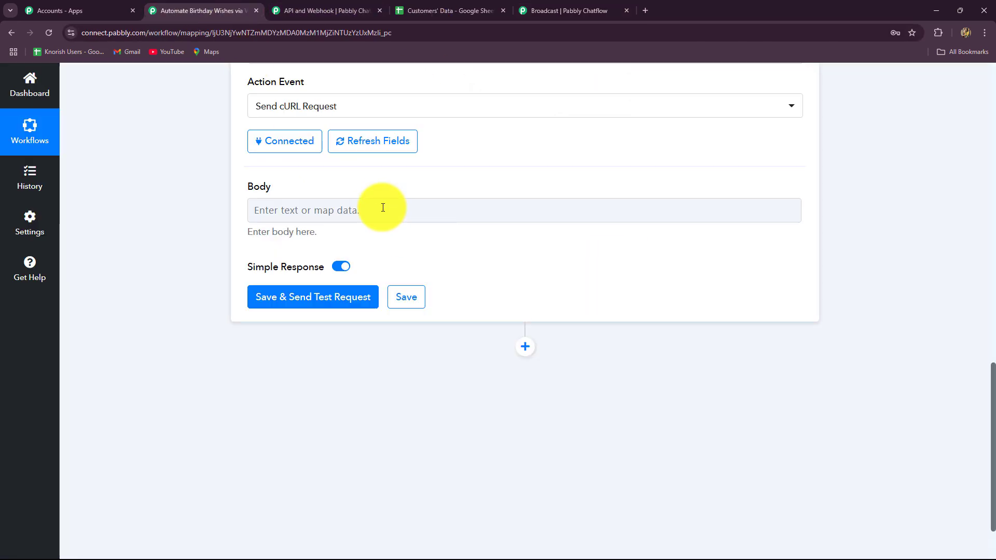
click(383, 208)
key(ctrl+v)
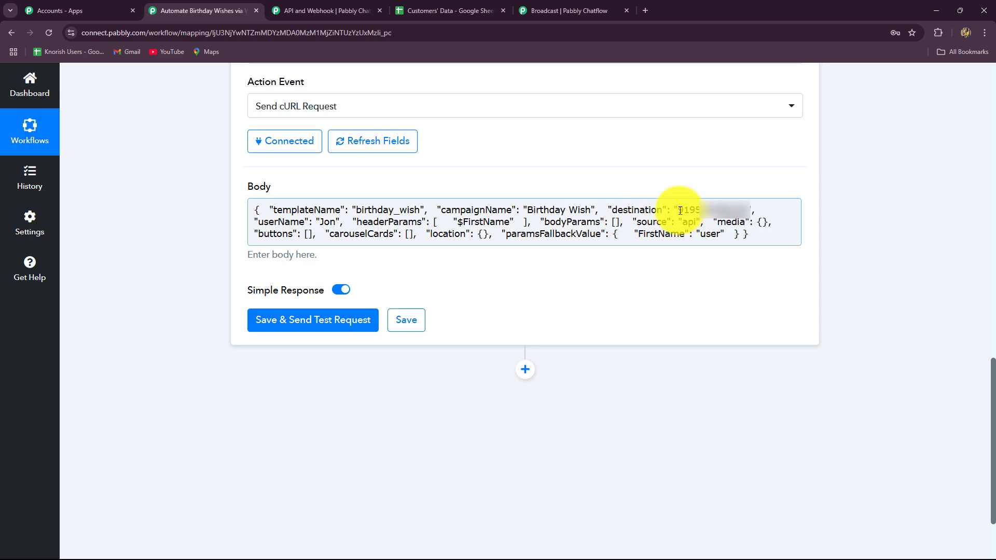
Replace the destination number in the Body with the prefix 91 followed by the Iterator's mapped WhatsApp Number
drag(681, 210, 745, 212)
key(BackSpace)
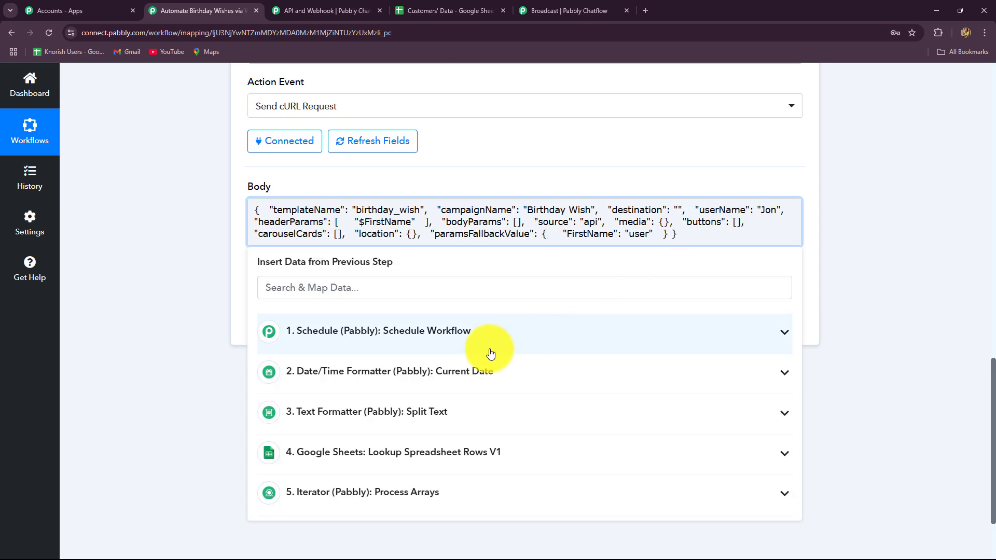
scroll(367, 289, down, 2)
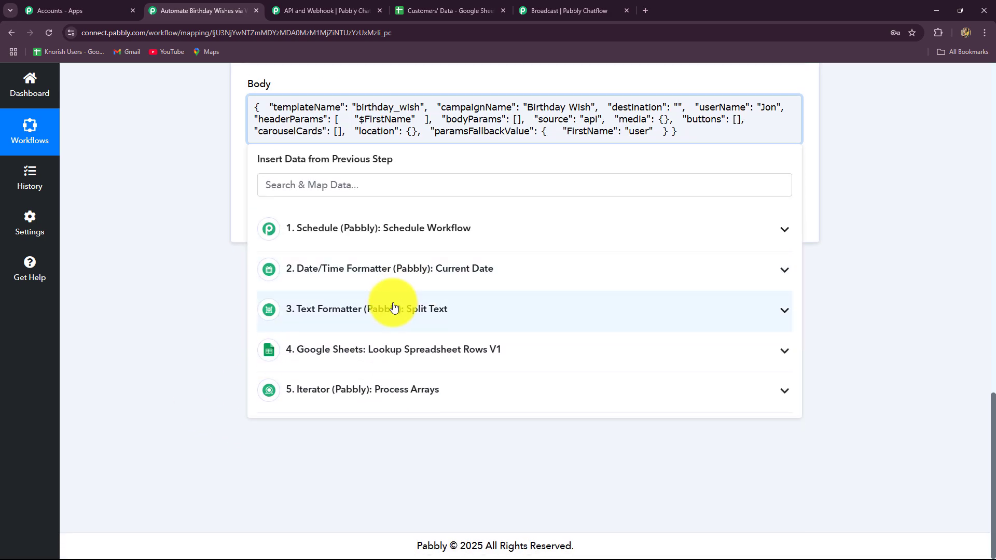
click(378, 351)
click(380, 498)
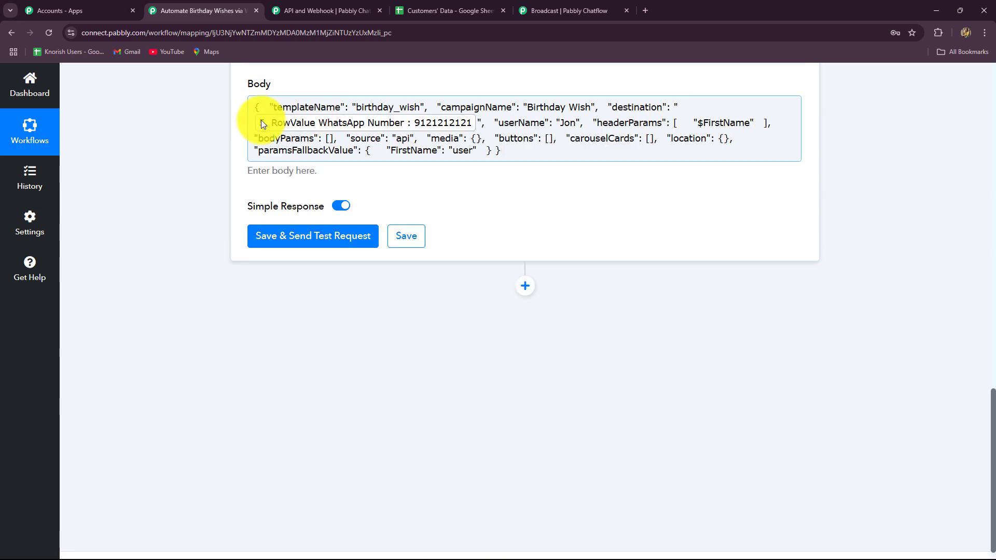
click(256, 125)
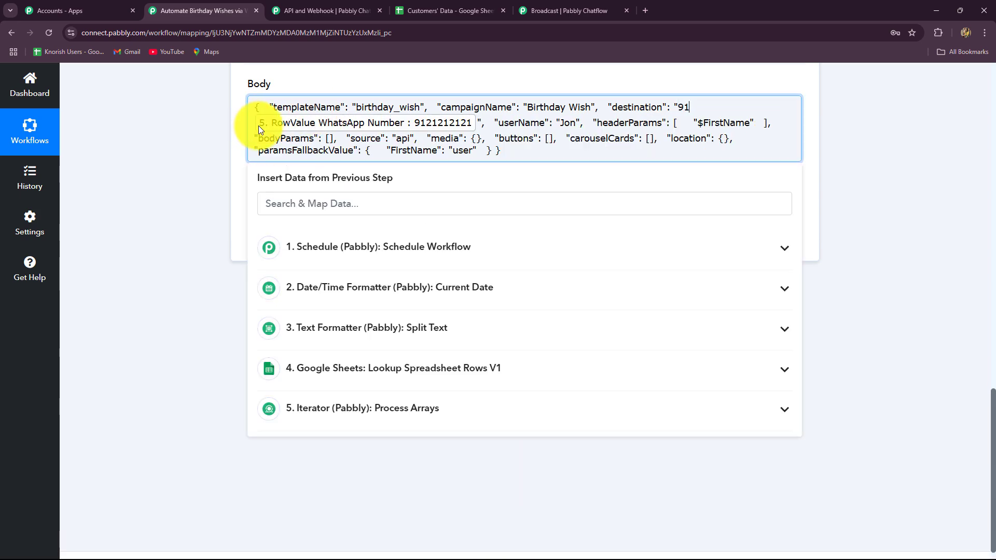
click(160, 140)
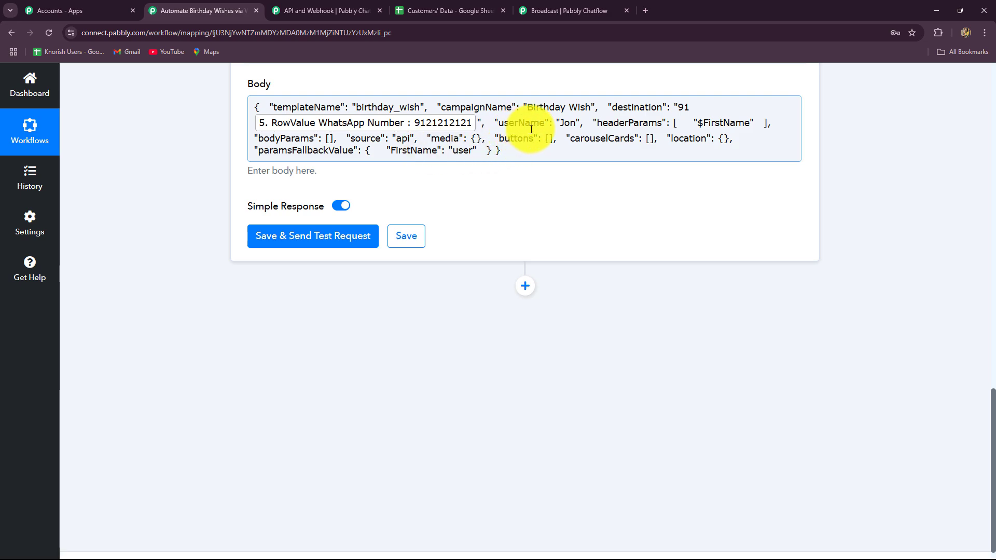
Replace the sample userName value in the Body with the Iterator's mapped Name
click(575, 125)
key(BackSpace)
key(BackSpace)
key(BackSpace)
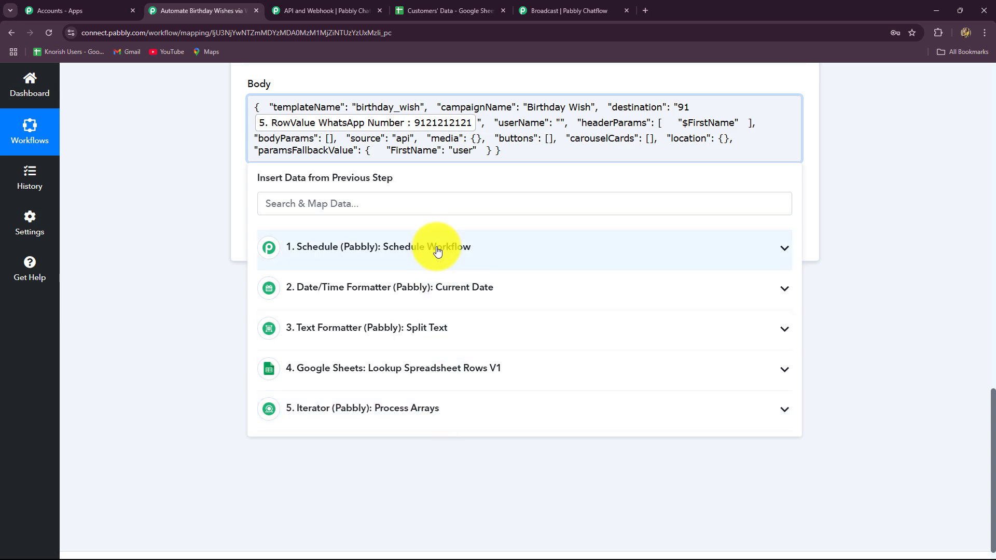
click(422, 415)
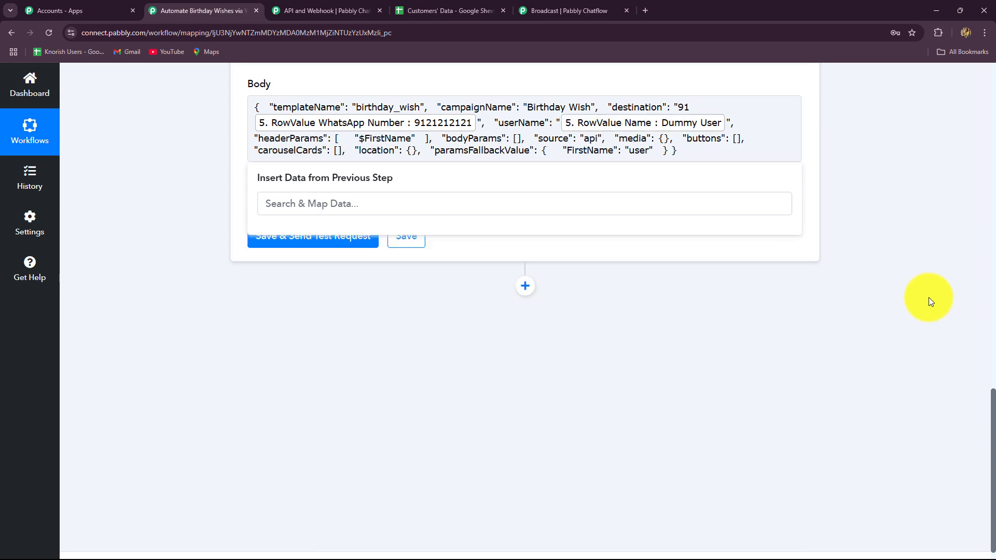
click(930, 301)
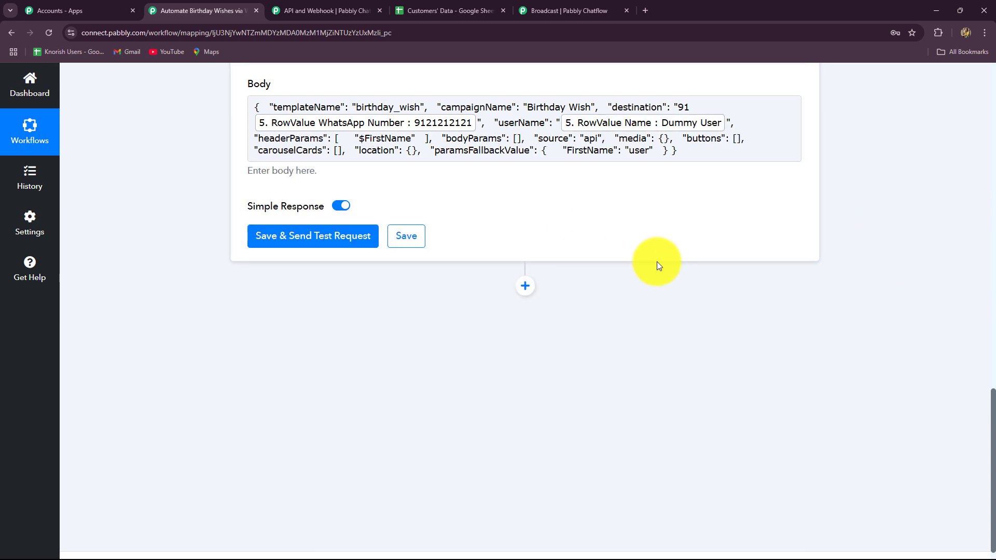
click(605, 150)
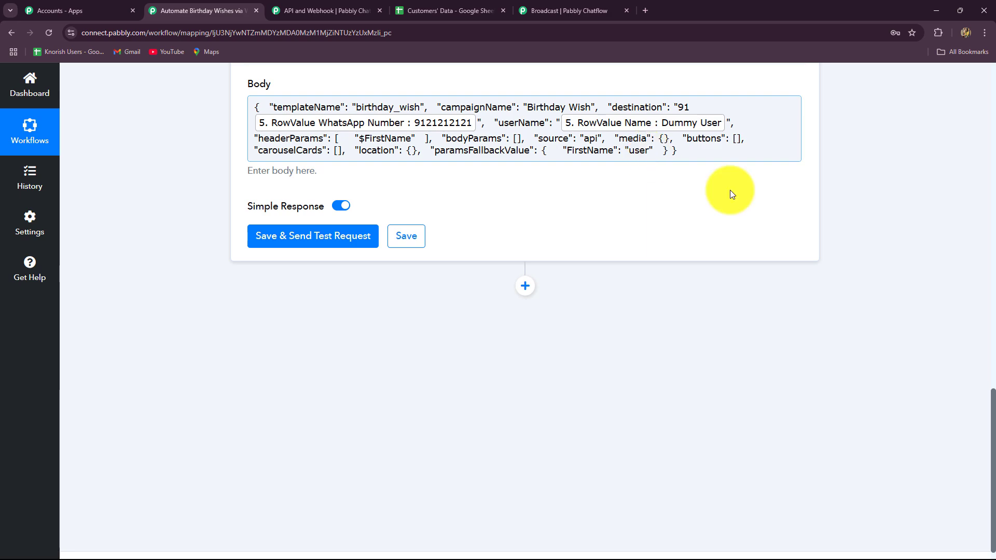
Insert a Text Formatter (Pabbly) action with the Split Text event between the Iterator and Pabbly Chatflow steps, and connect it
scroll(957, 351, up, 10)
scroll(956, 351, down, 1)
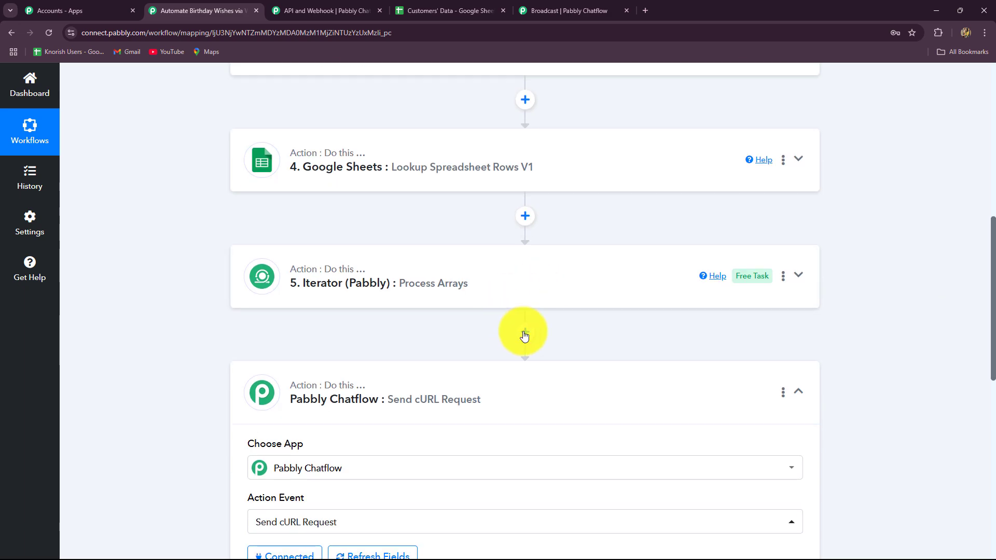
click(525, 334)
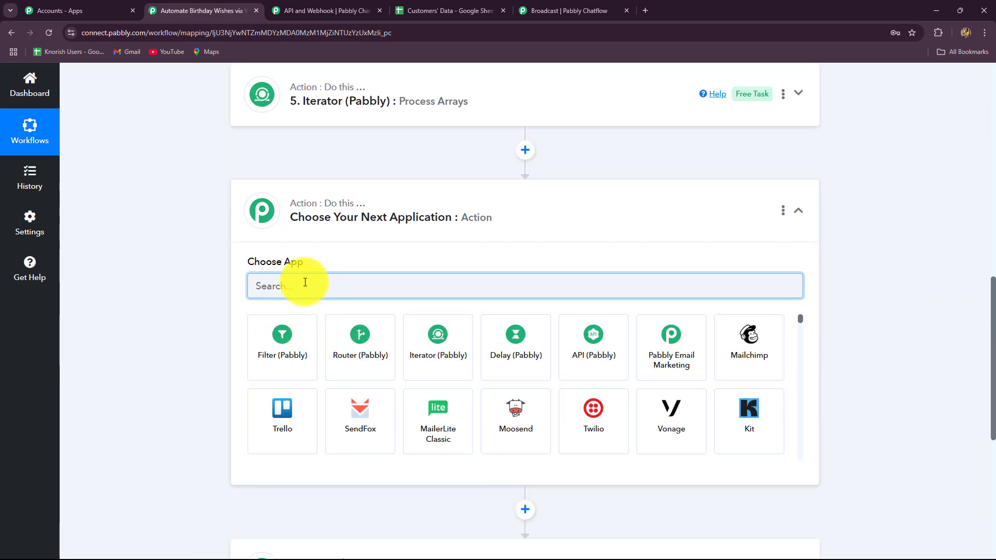
text(text)
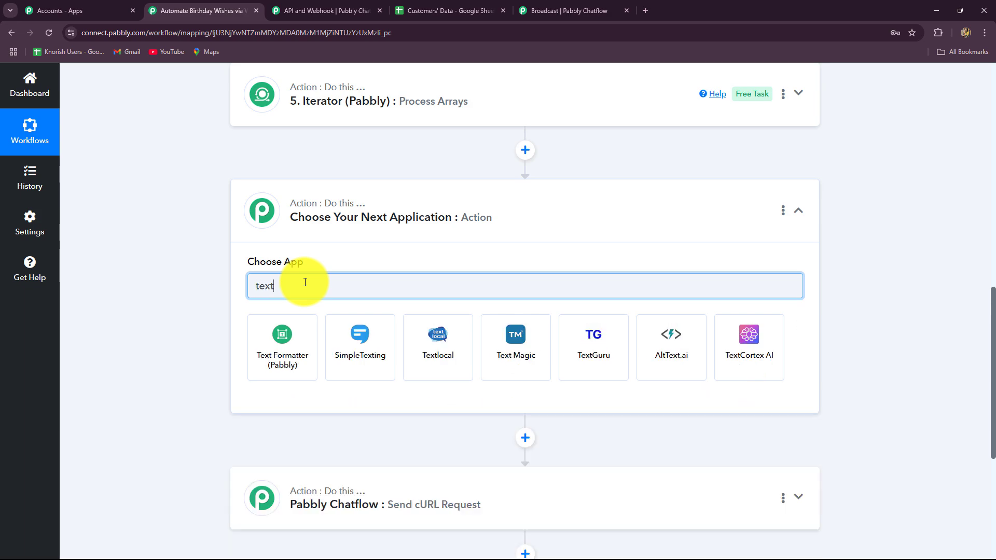
click(277, 359)
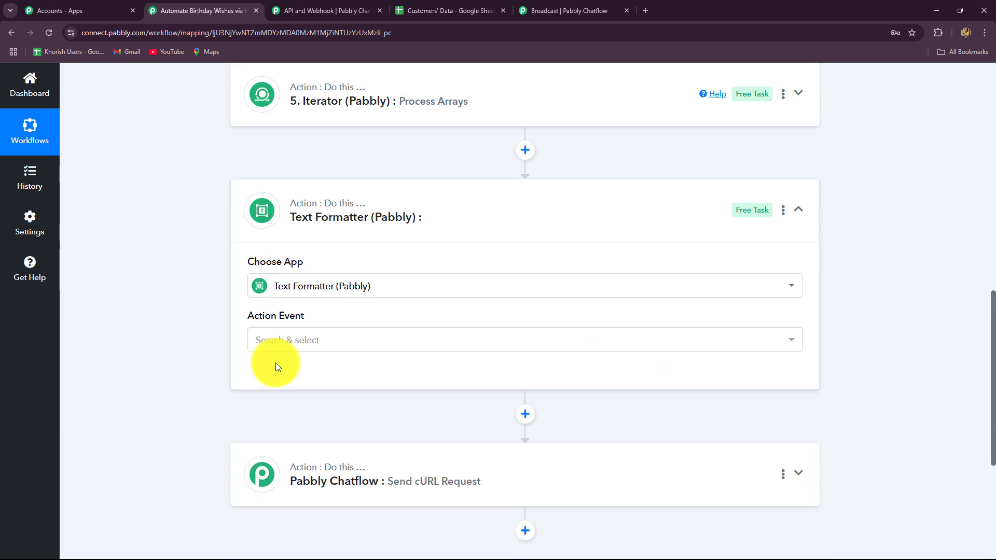
click(284, 340)
click(272, 295)
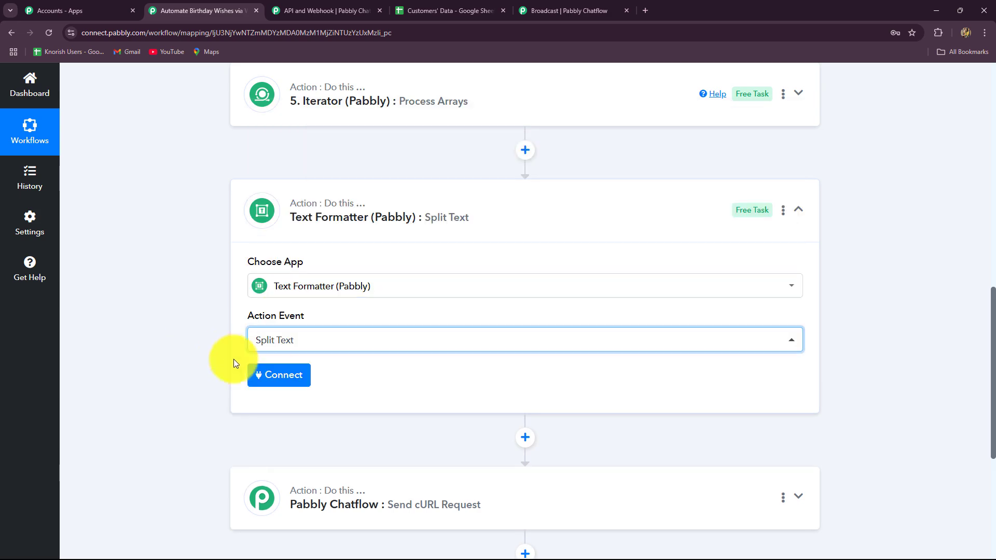
scroll(667, 382, down, 5)
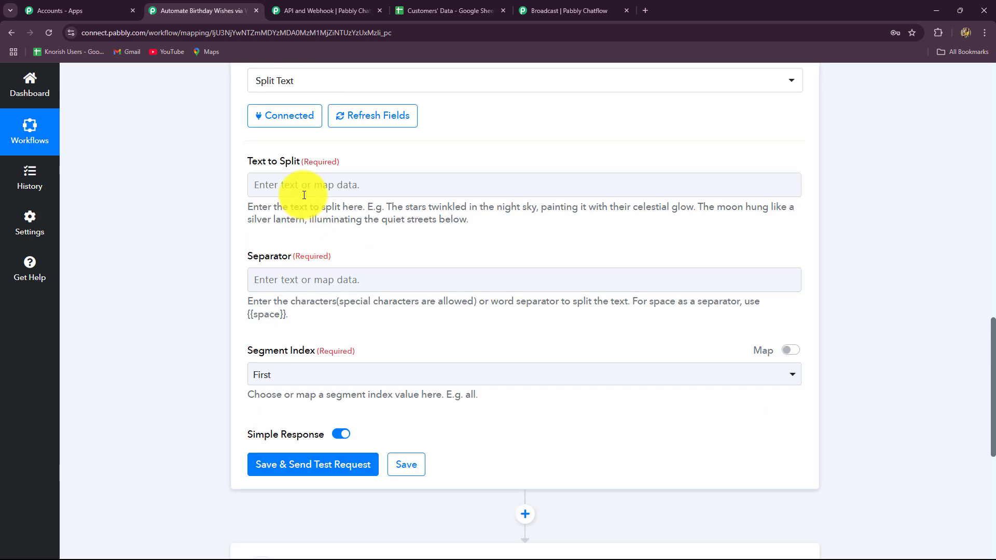
Map the Iterator's RowValue Name into the Text to Split field of the second Text Formatter step
click(307, 186)
click(332, 443)
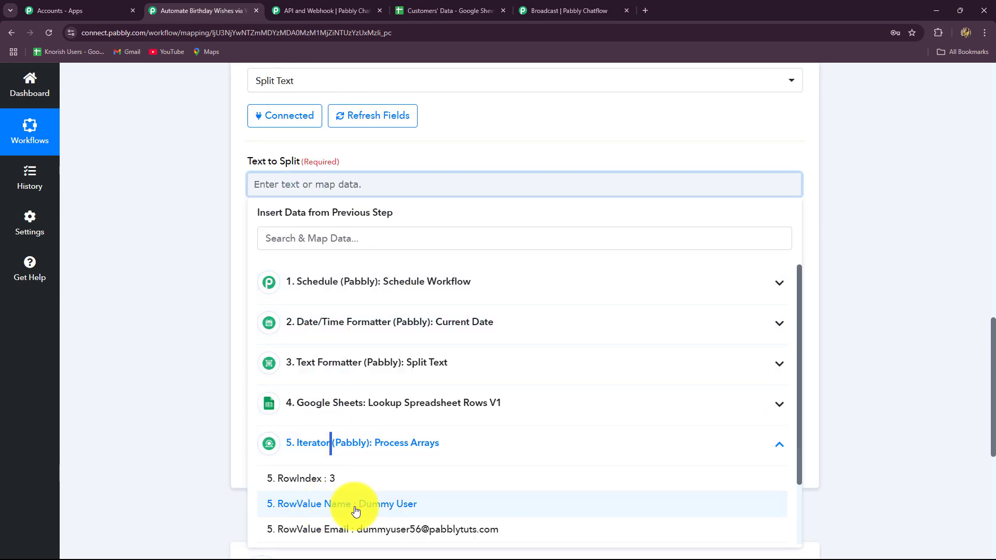
click(355, 506)
drag(136, 377, 148, 362)
click(266, 295)
scroll(119, 283, down, 4)
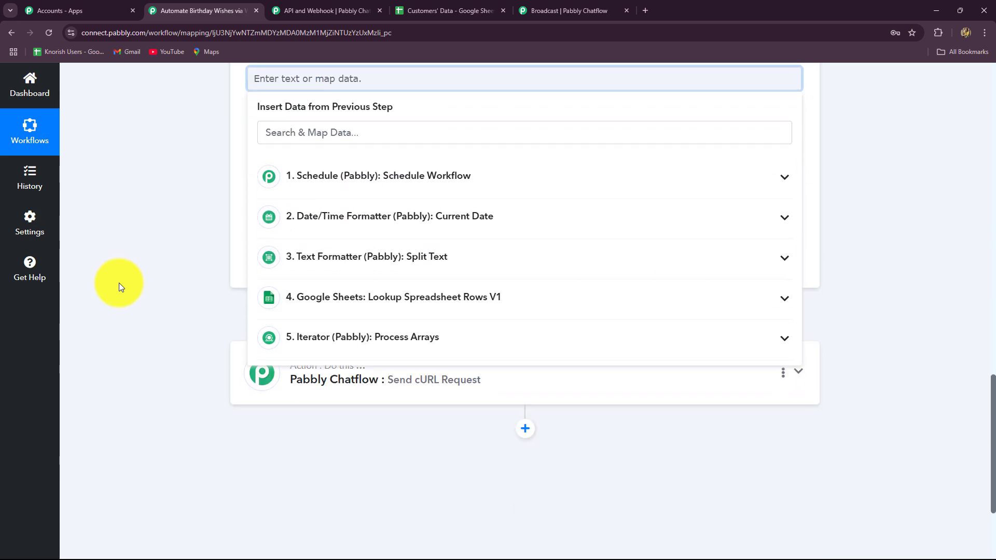
scroll(147, 281, up, 4)
click(149, 281)
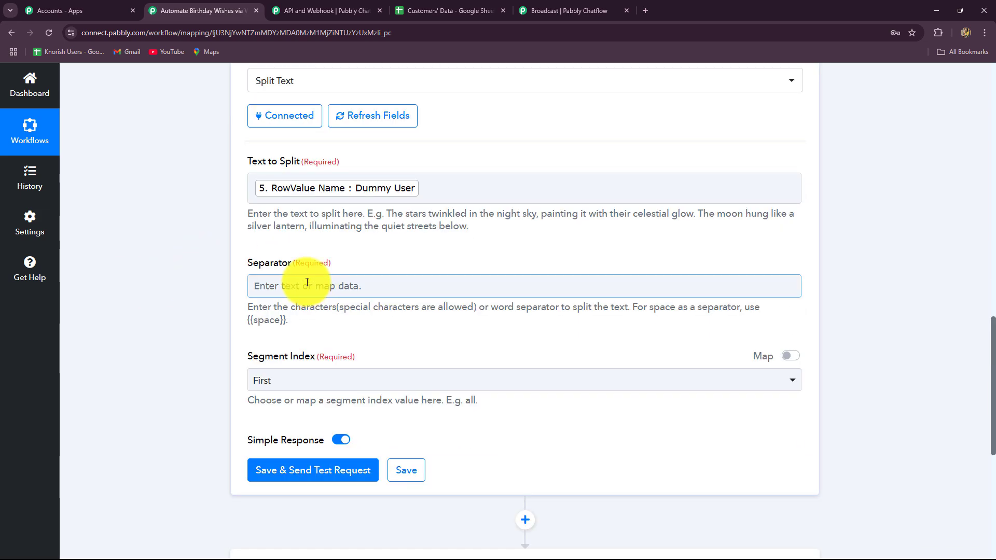
click(395, 178)
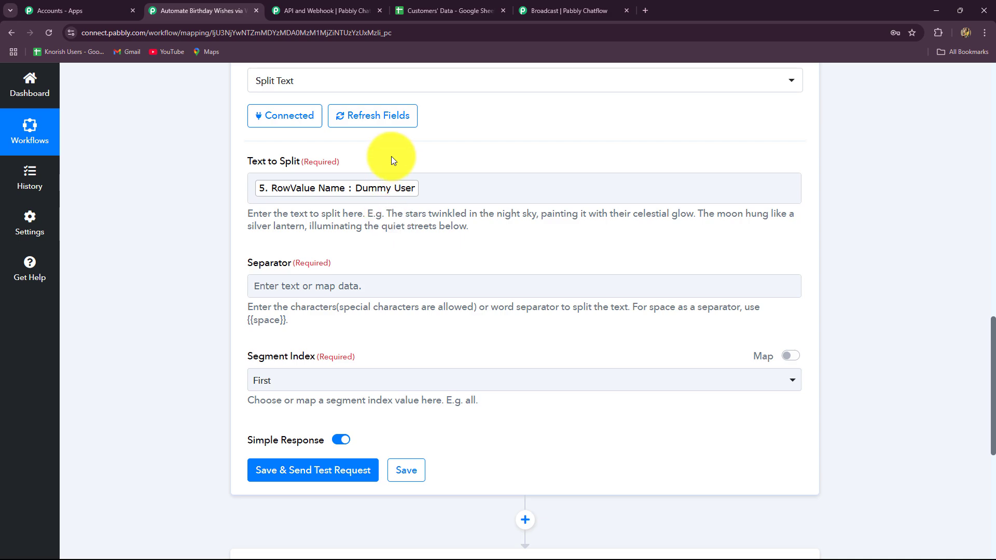
click(375, 191)
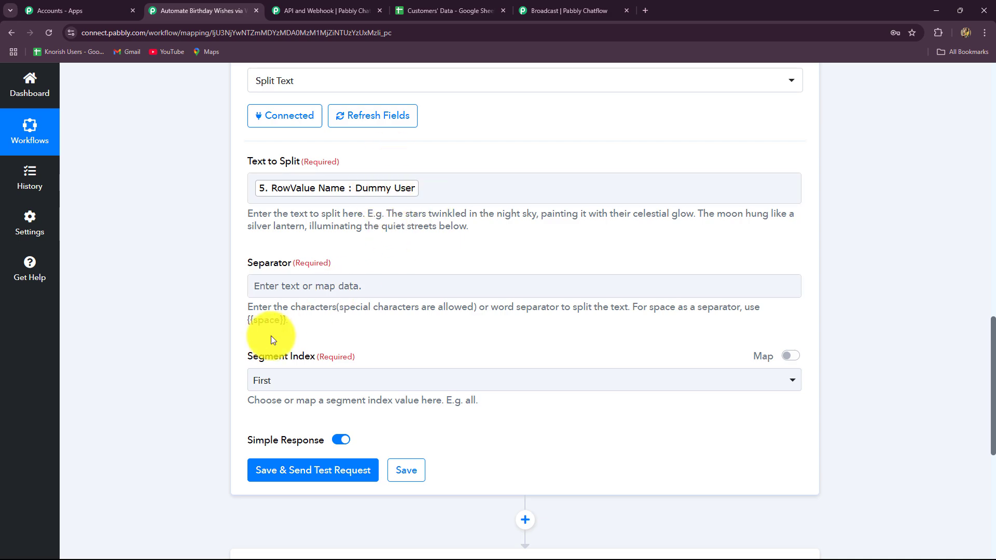
Set the Separator to {{space}} with Segment Index First, and save and test the Split Text step
drag(286, 320, 269, 287)
click(267, 285)
scroll(241, 306, down, 4)
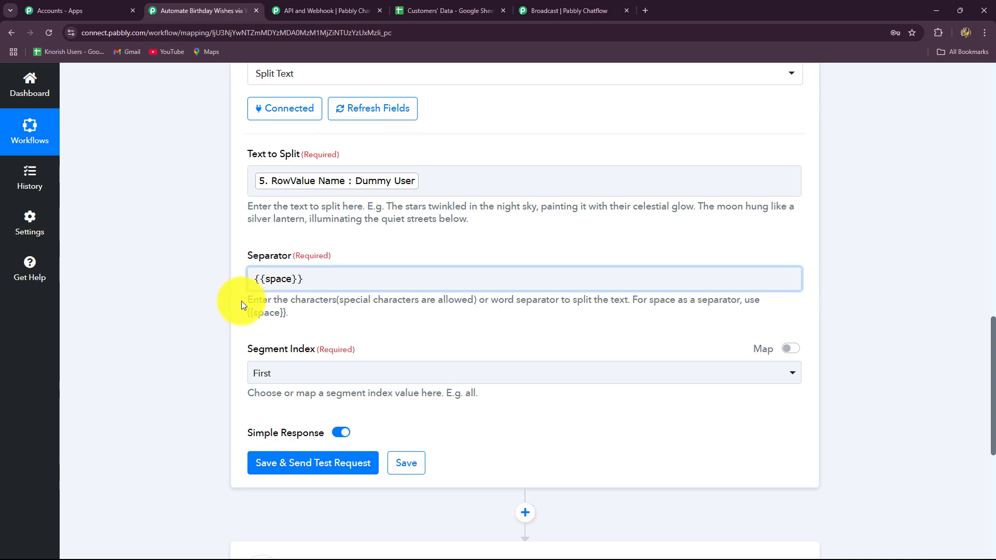
click(295, 175)
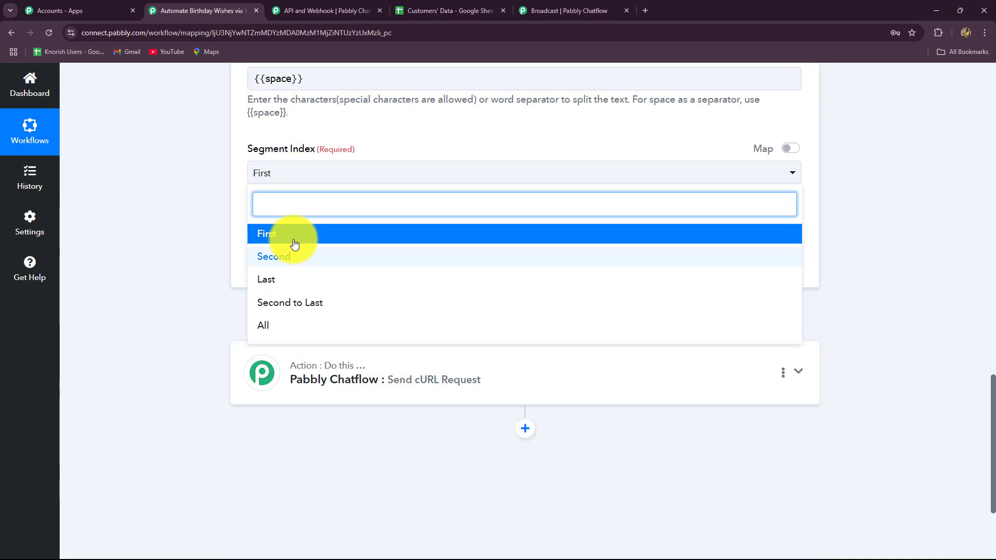
click(291, 238)
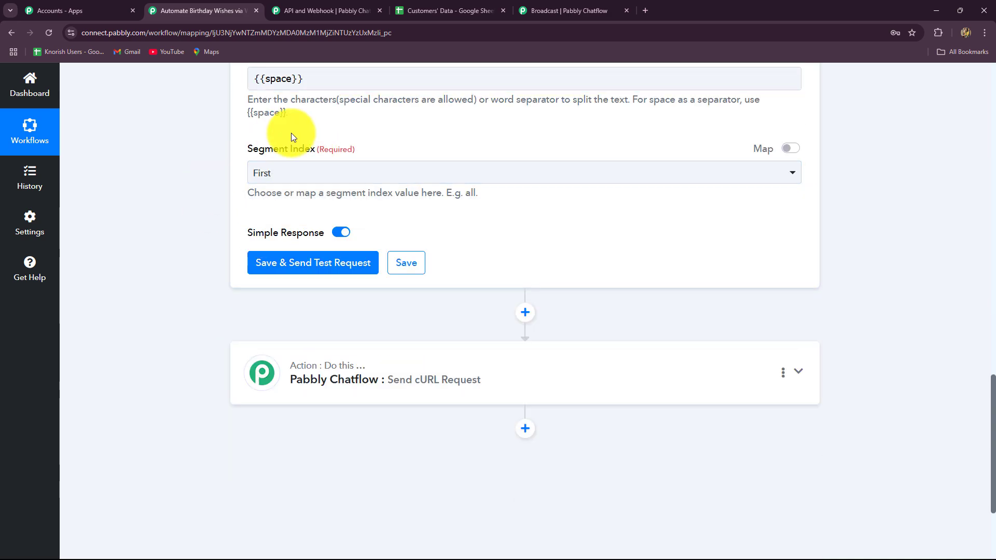
click(285, 264)
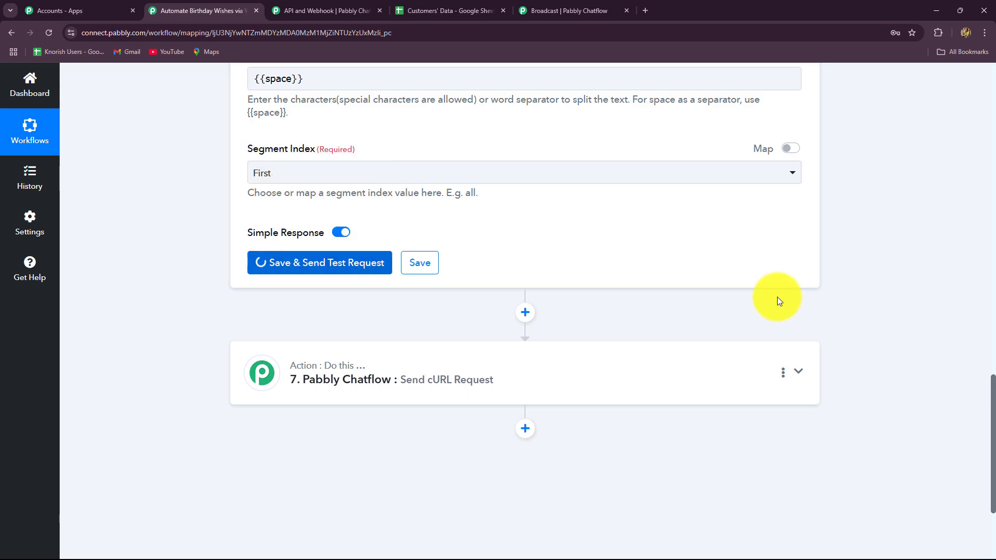
Replace $FirstName under headerParams in the Pabbly Chatflow request Body with the mapped Result of the step 6 Text Formatter
scroll(777, 296, down, 5)
click(357, 229)
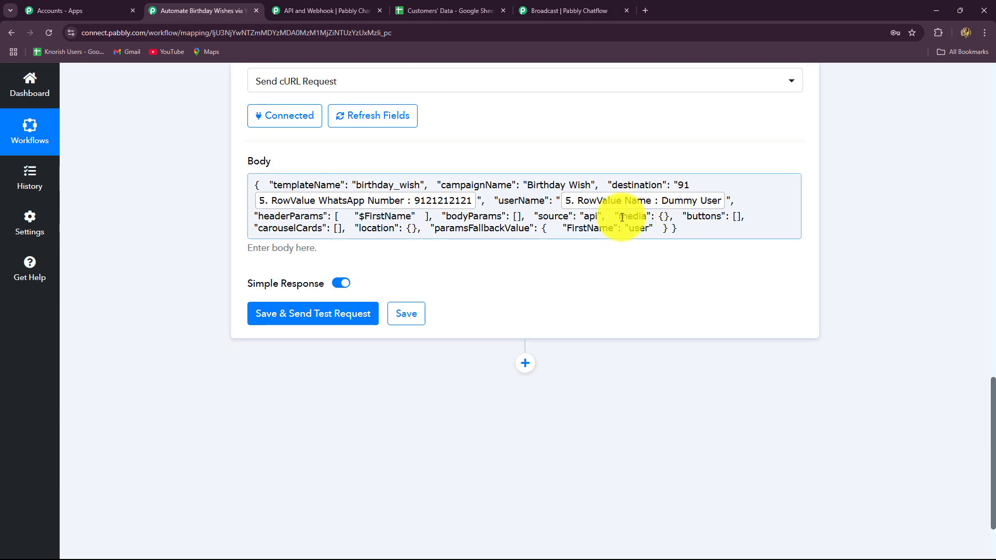
click(358, 528)
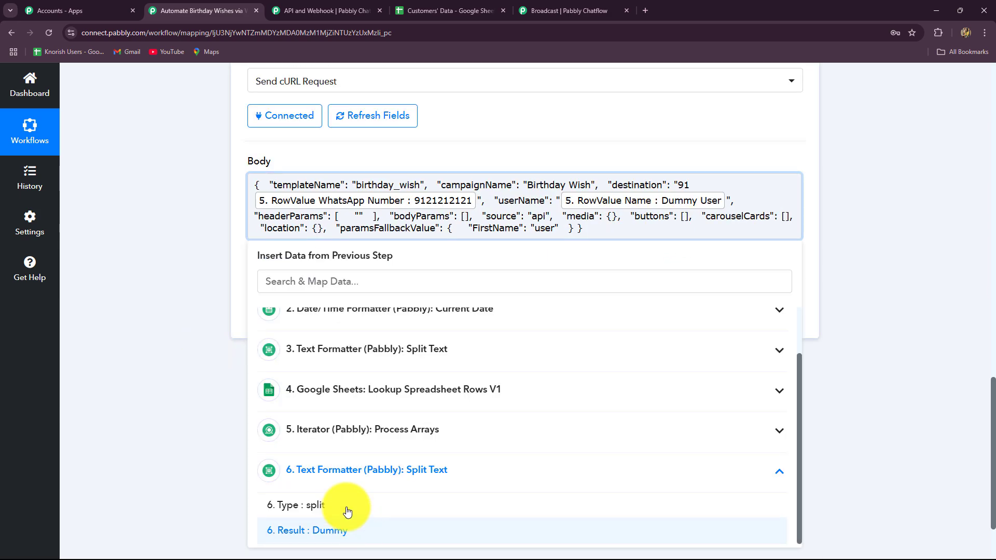
click(207, 362)
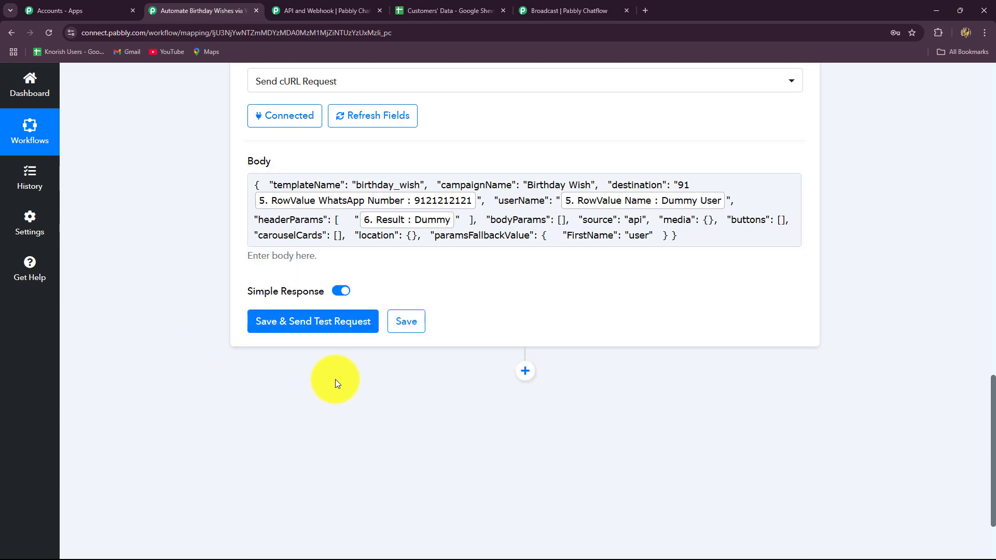
Save the Pabbly Chatflow cURL step with a test request and inspect the recipient number in its response
click(341, 323)
scroll(907, 254, down, 5)
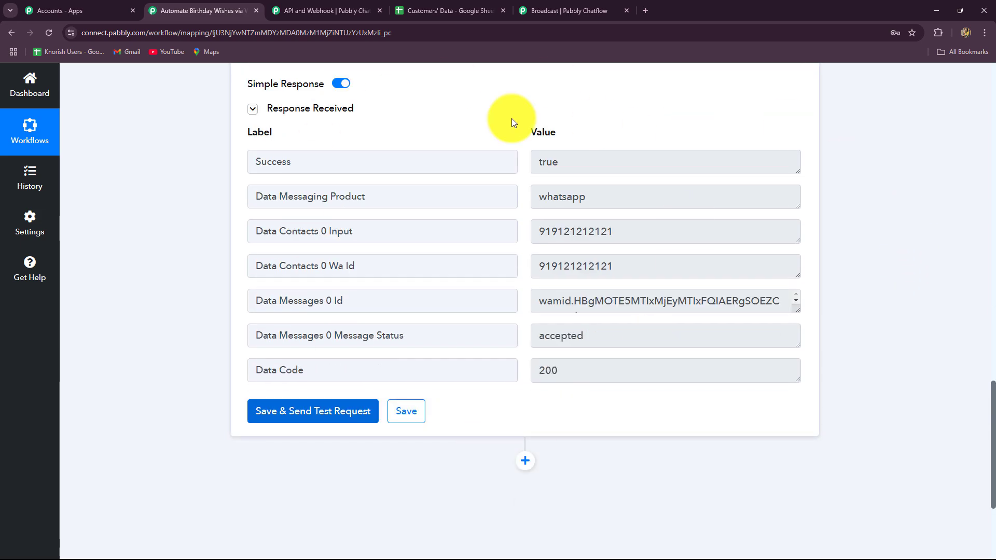
double_click(596, 266)
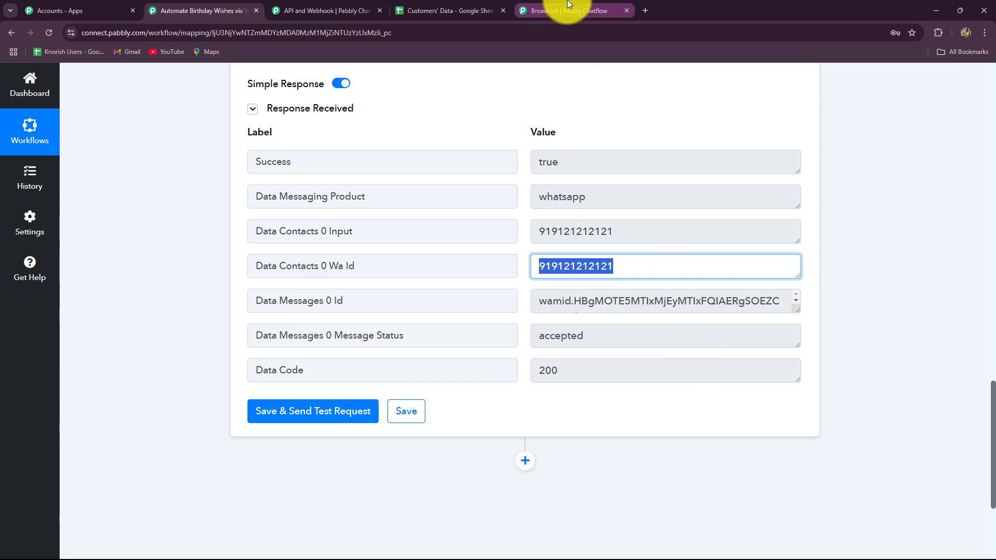
Switch to Pabbly Chatflow, close the Test API Campaign panel and check the birthday message in the test contact's inbox chat
mouse_move(567, 10)
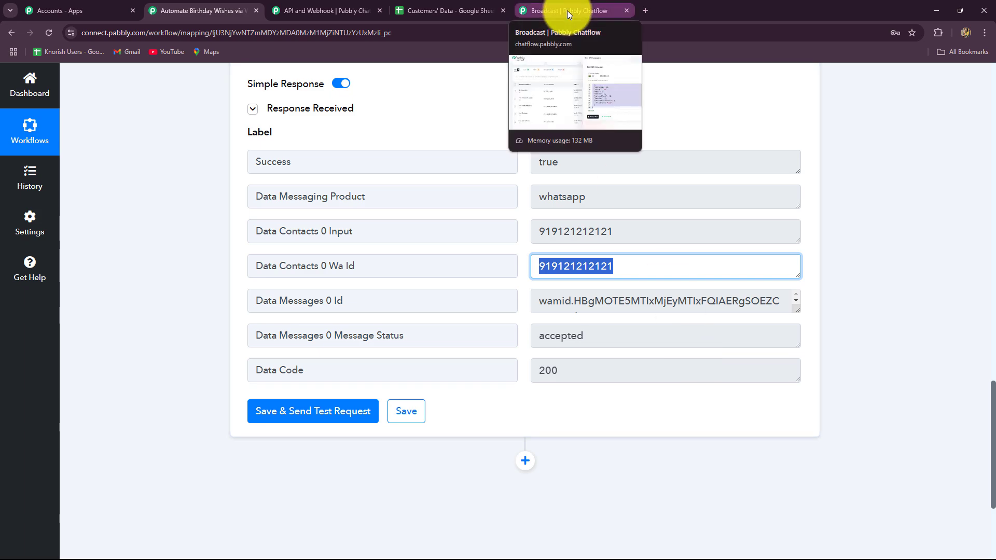
click(567, 10)
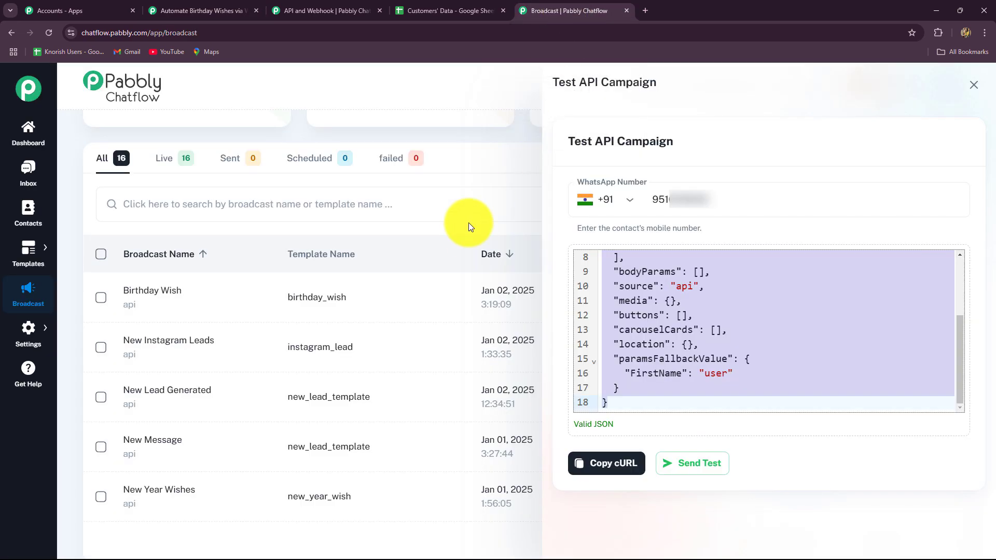
click(974, 89)
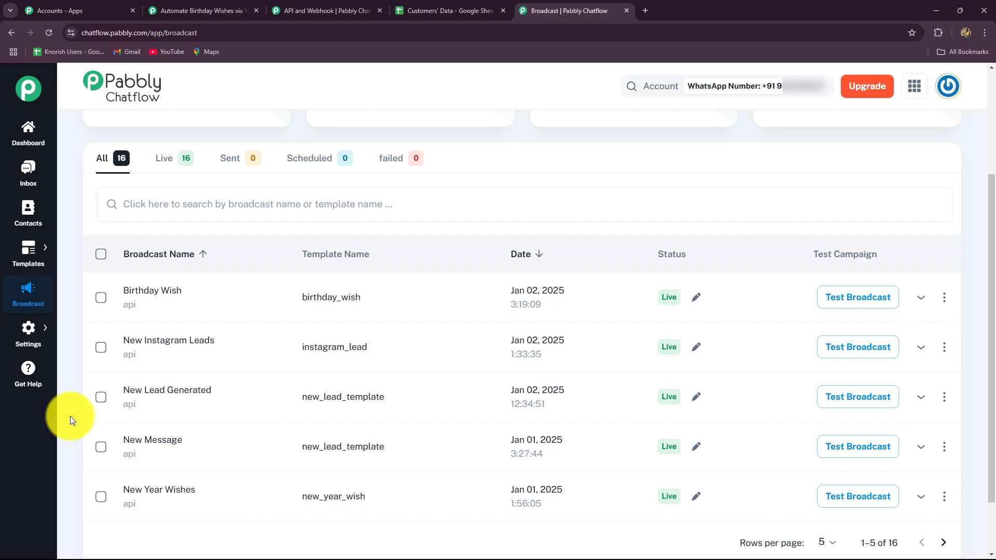
click(32, 189)
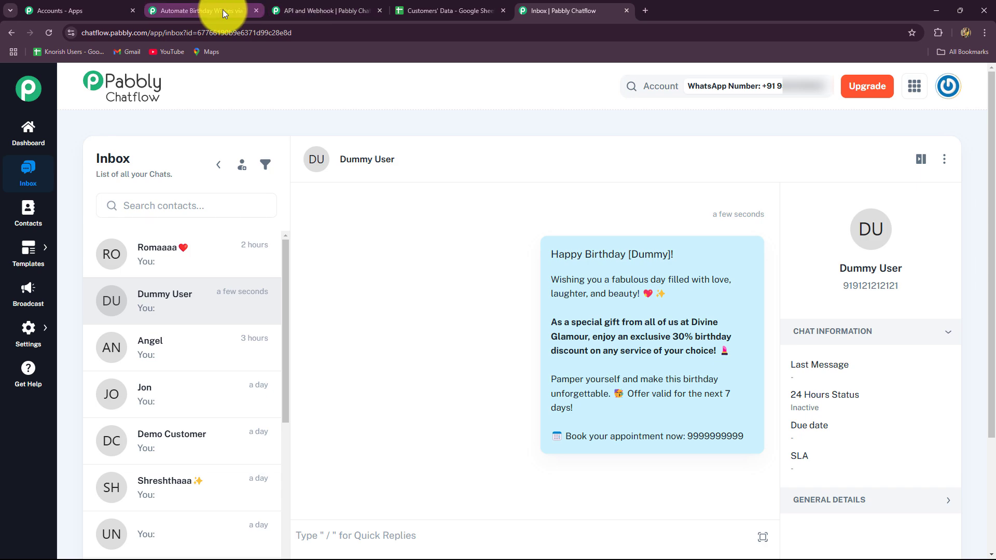
Return to Pabbly Connect and review the workflow's sequence of steps from the Schedule trigger to the Pabbly Chatflow action
click(235, 10)
scroll(986, 340, up, 1)
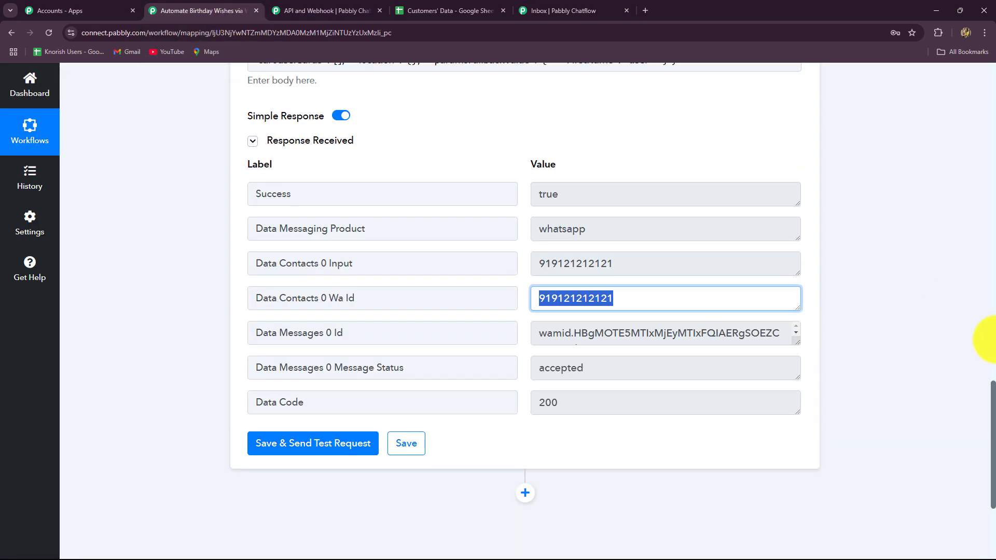
scroll(988, 334, up, 12)
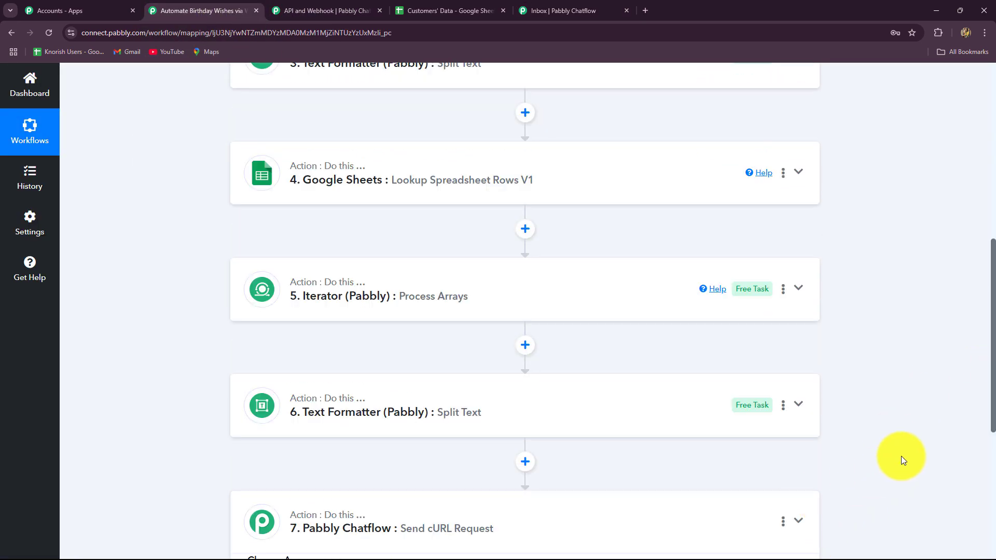
scroll(901, 456, up, 3)
scroll(902, 456, down, 4)
scroll(901, 456, up, 9)
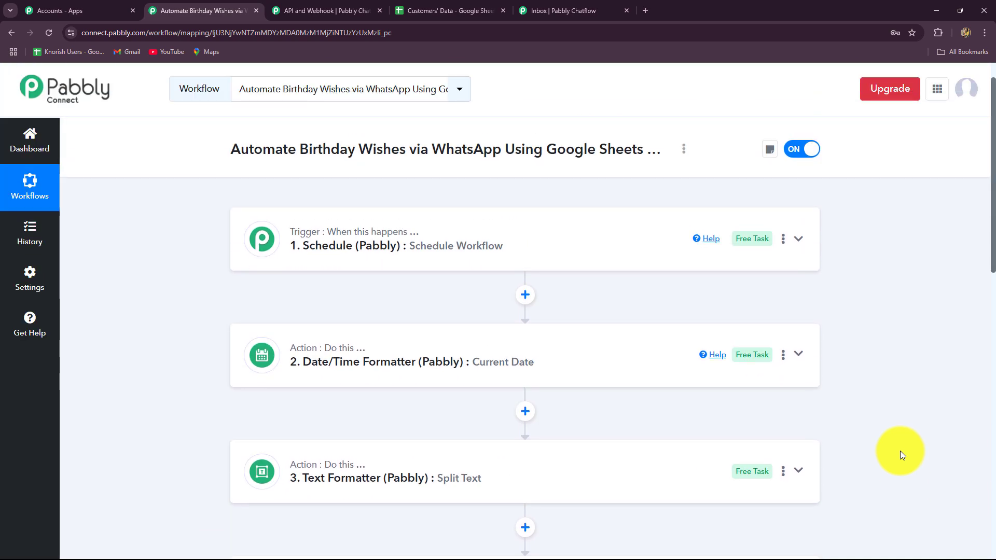
scroll(901, 451, down, 3)
scroll(900, 450, up, 3)
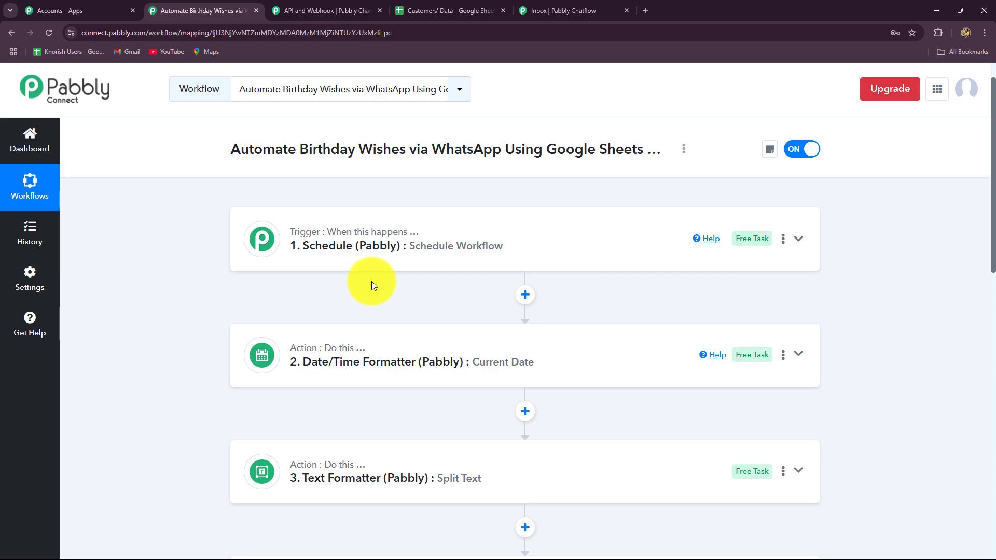
scroll(407, 386, down, 3)
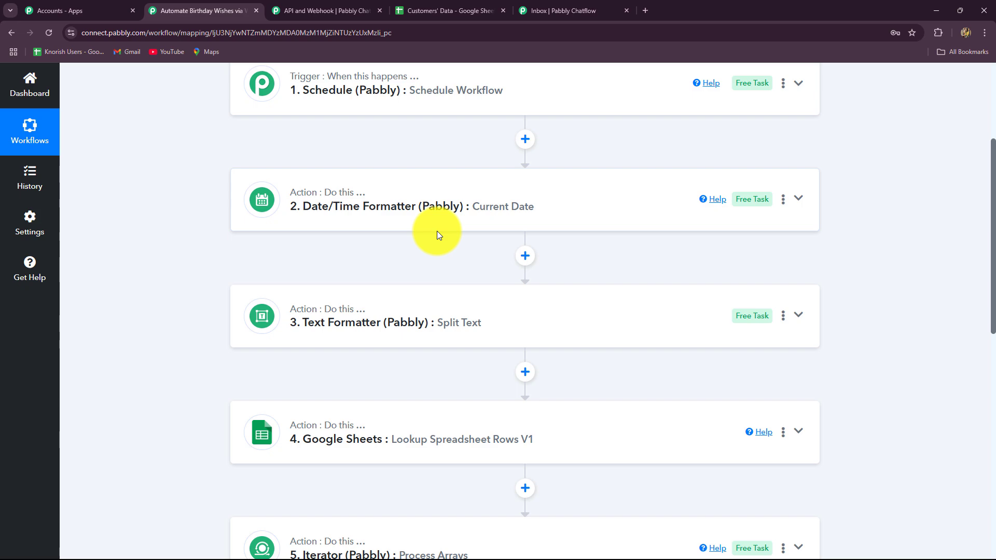
scroll(437, 235, down, 3)
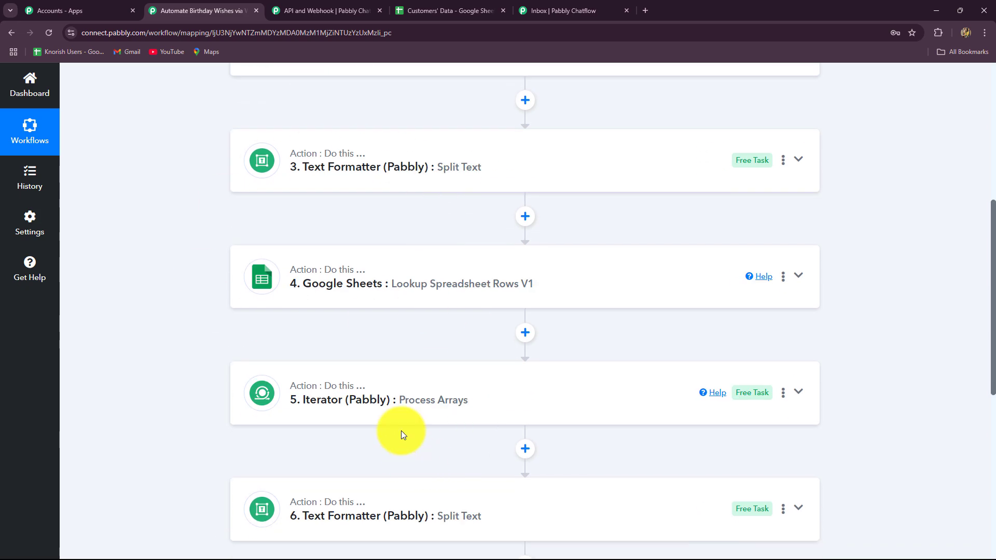
scroll(401, 434, down, 4)
scroll(915, 398, up, 8)
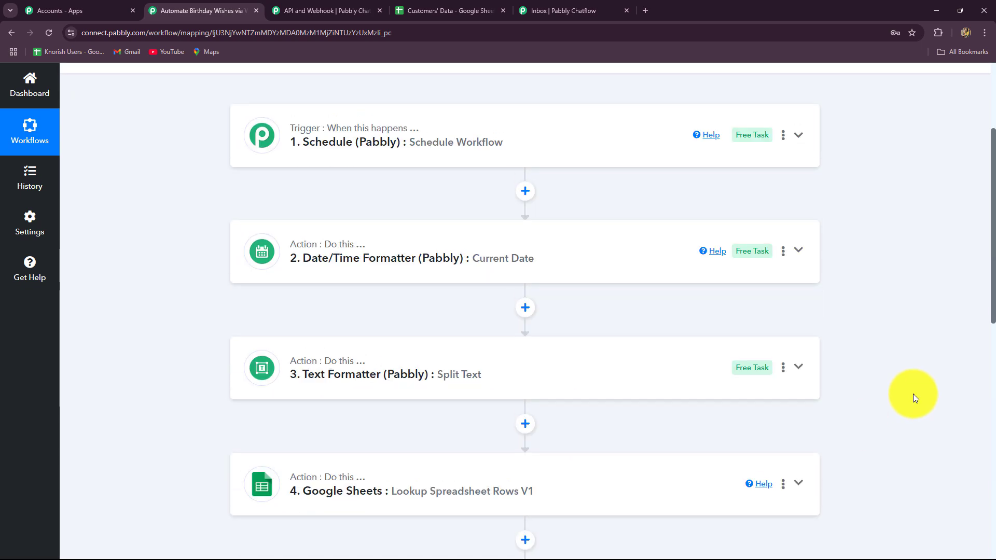
scroll(915, 398, up, 3)
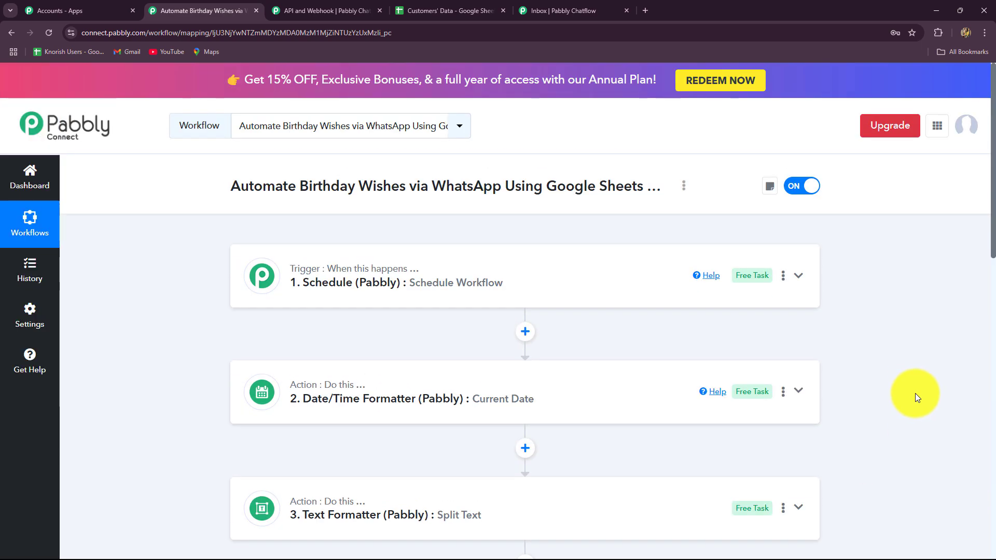